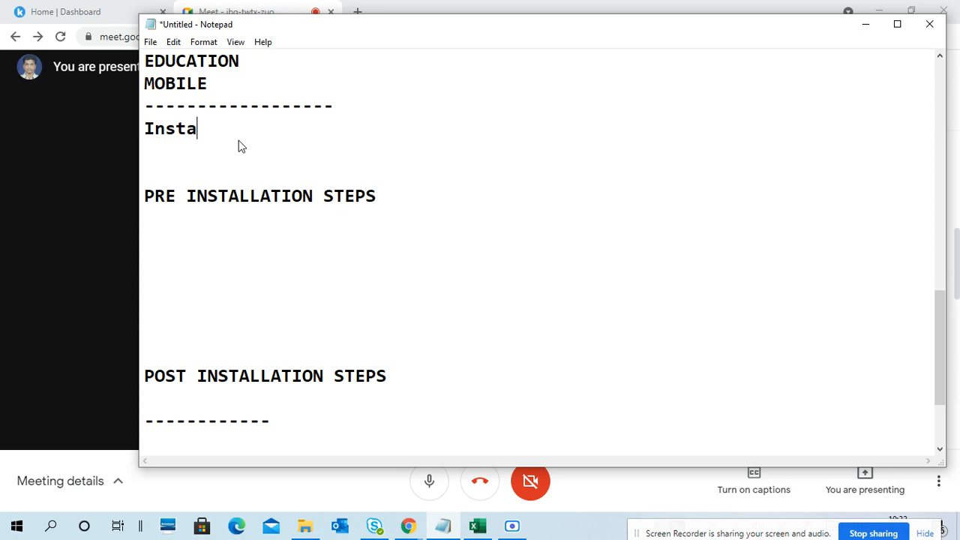
- Complete the line "Install Windows 10" below the dashed divider and add the line "create VM" under it
{"action": "type", "text": "Windows 10"}
{"action": "key", "text": "Return"}
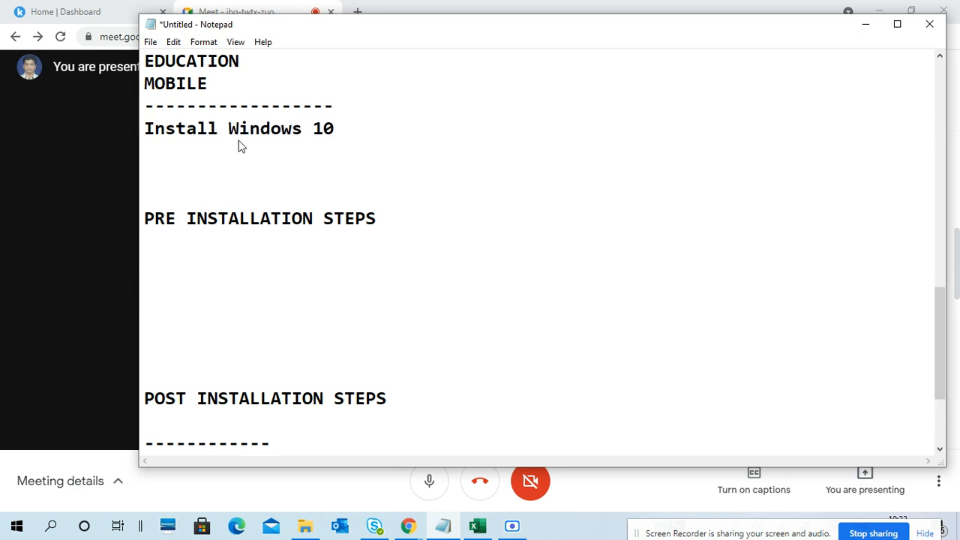
{"action": "type", "text": "VM"}
{"action": "key", "text": "Home"}
{"action": "type", "text": "create"}
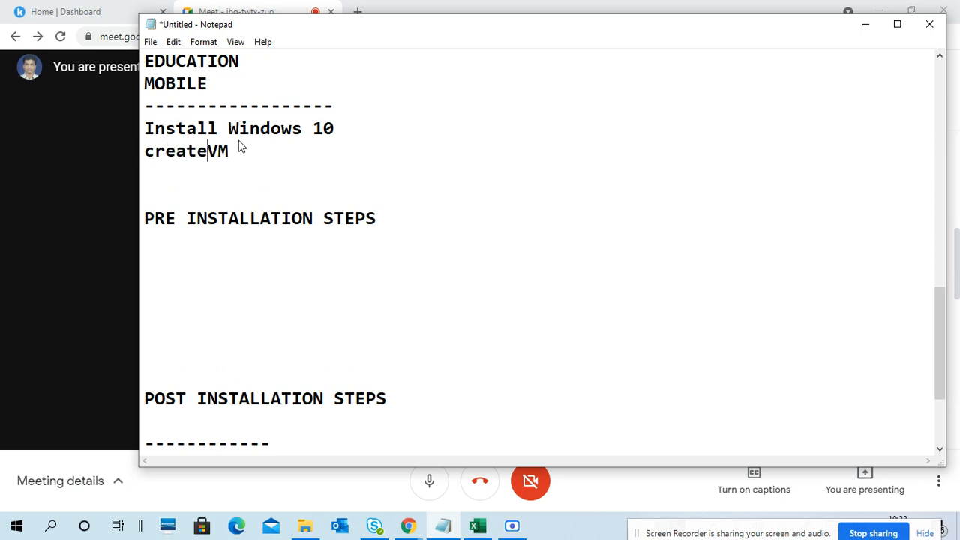
{"action": "key", "text": "Right"}
{"action": "key", "text": "Down"}
{"action": "left_click", "coordinate": [345, 156]}
{"action": "type", "text": "for"}
{"action": "key", "text": "BackSpace"}
{"action": "key", "text": "BackSpace"}
{"action": "key", "text": "BackSpace"}
{"action": "key", "text": "BackSpace"}
- Insert several blank lines below the "create VM" line to make room for the VM specifications
{"action": "left_click_drag", "start_coordinate": [144, 129], "coordinate": [310, 157]}
{"action": "left_click", "coordinate": [303, 157]}
{"action": "key", "text": "BackSpace"}
{"action": "key", "text": "Return"}
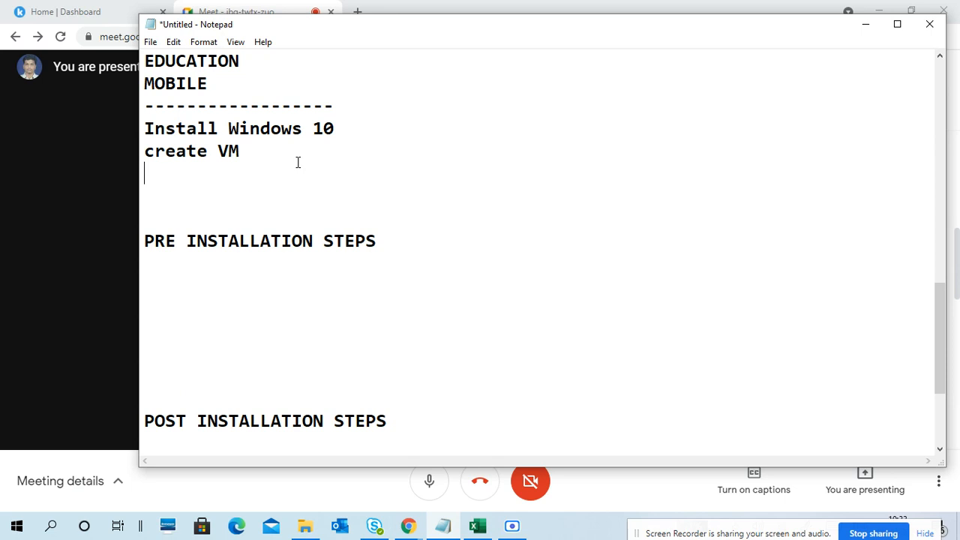
{"action": "key", "text": "Return"}
{"action": "key", "text": "Return"}
{"action": "key", "text": "Return"}
{"action": "key", "text": "Up"}
{"action": "key", "text": "Up"}
{"action": "key", "text": "Up"}
- Add the processor specification "cpu:1:1 core" on the line under "create VM"
{"action": "type", "text": "cpu:1 core"}
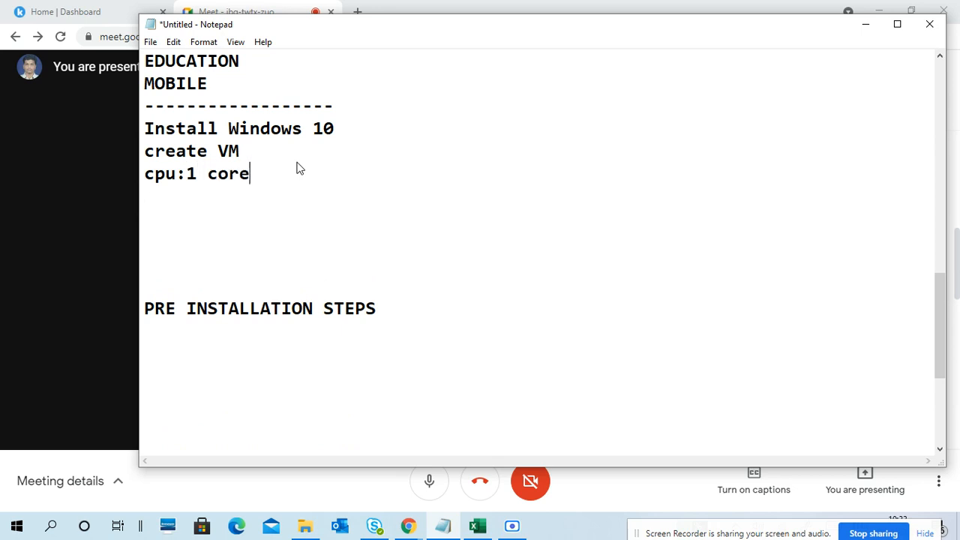
{"action": "key", "text": "Return"}
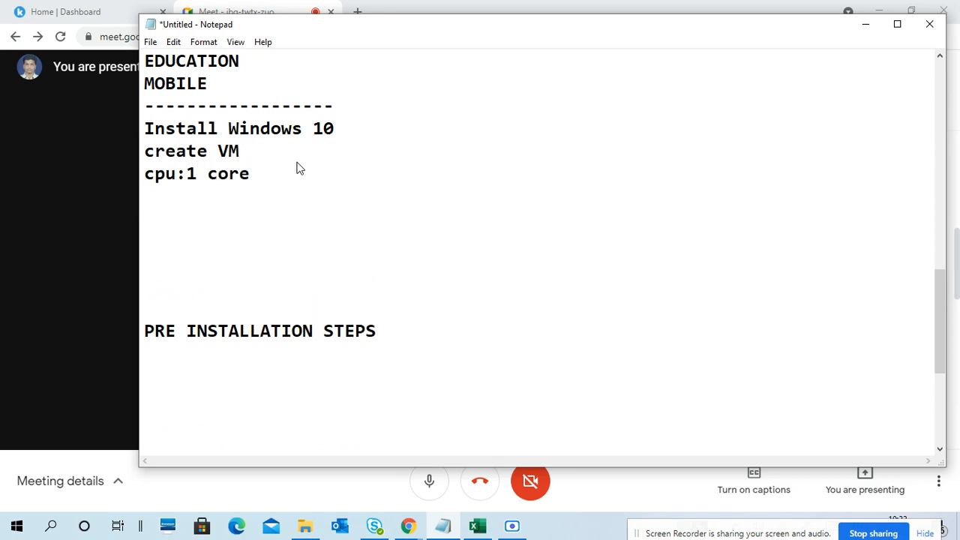
{"action": "key", "text": "Up"}
{"action": "left_click", "coordinate": [278, 180]}
{"action": "left_click", "coordinate": [198, 180]}
{"action": "type", "text": ":1"}
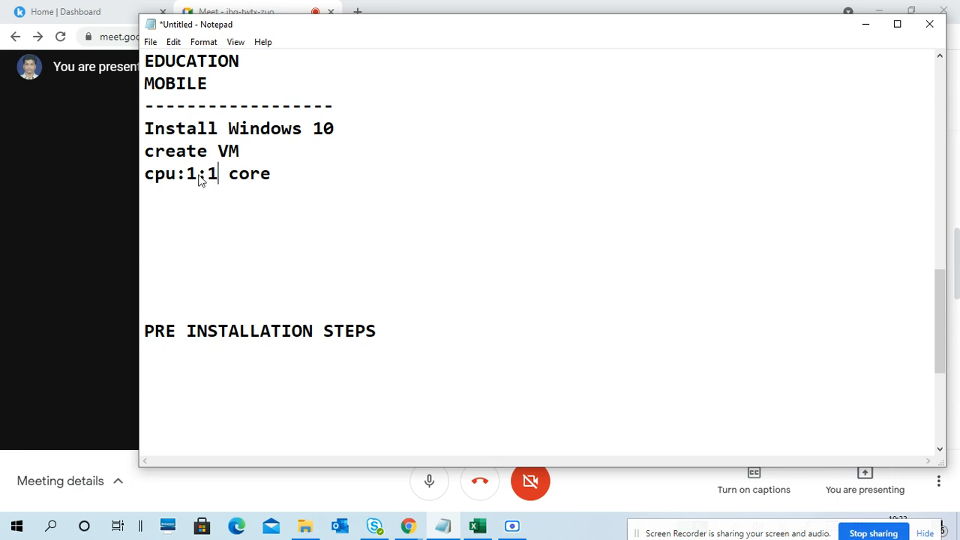
- Add the memory specification "ram:2GB" below the cpu line and start a new line
{"action": "left_click", "coordinate": [186, 200]}
{"action": "type", "text": "ram"}
{"action": "key", "text": "BackSpace"}
{"action": "type", "text": ":2gb"}
{"action": "key", "text": "BackSpace"}
{"action": "key", "text": "BackSpace"}
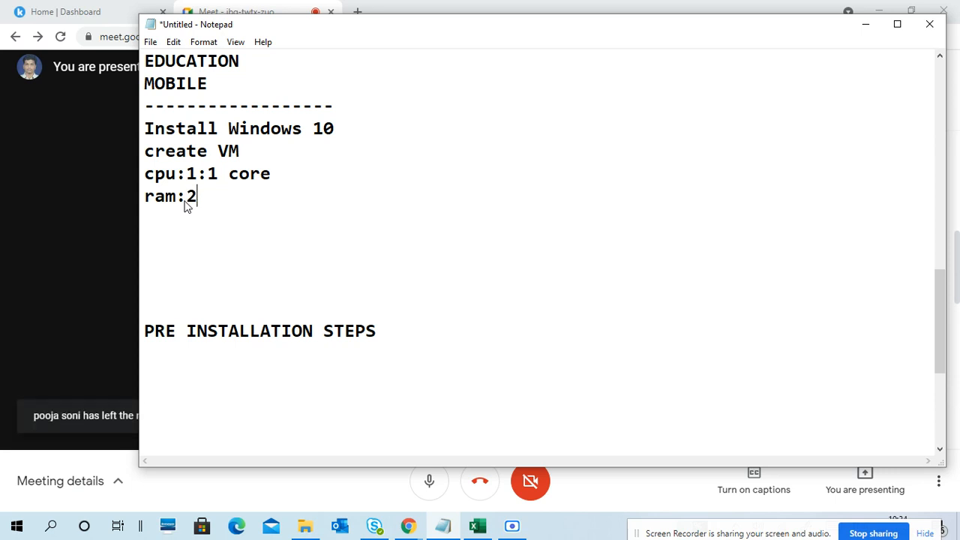
{"action": "type", "text": "Gb"}
{"action": "key", "text": "BackSpace"}
{"action": "type", "text": "B"}
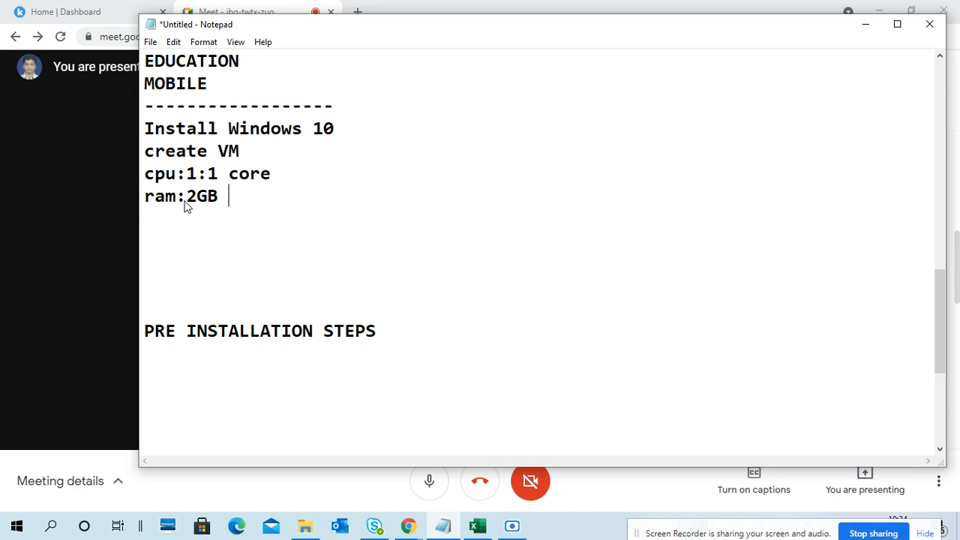
{"action": "key", "text": "Return"}
{"action": "key", "text": "BackSpace"}
{"action": "key", "text": "Return"}
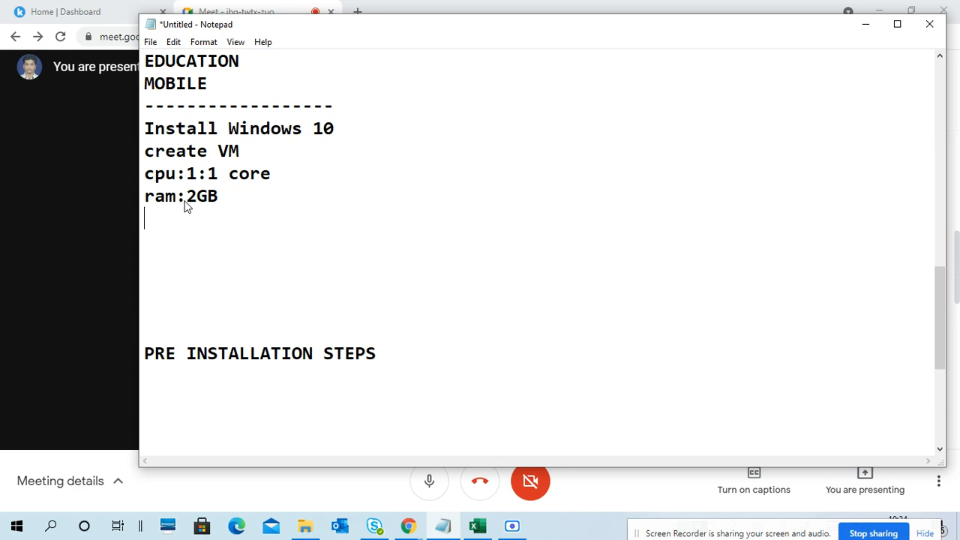
- Write the line "LAPTOP:4GB - 2GB FOR INSTALLATION, REDUCE TO 1GB" under the ram line
{"action": "type", "text": "LAPTOP:4GB - "}
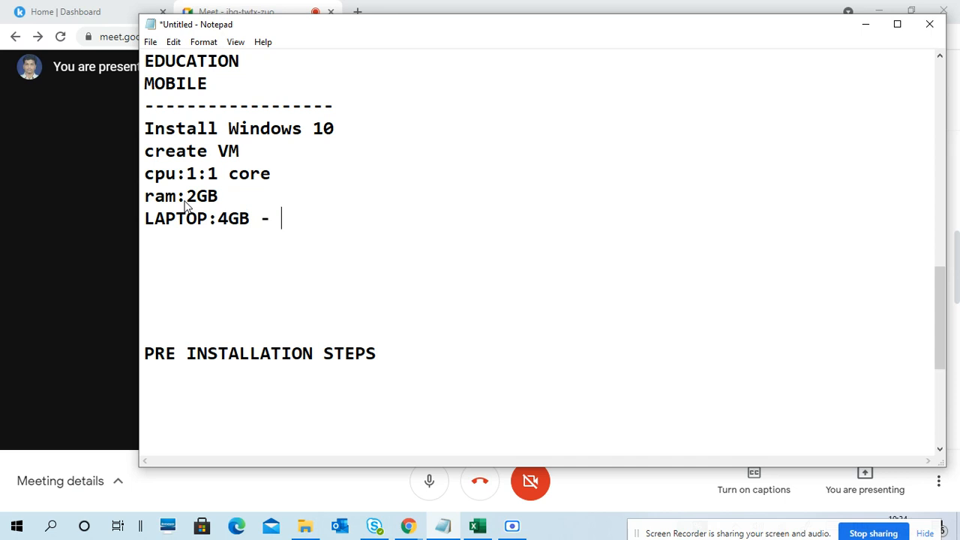
{"action": "type", "text": "2GB FOR INSTALLATION, "}
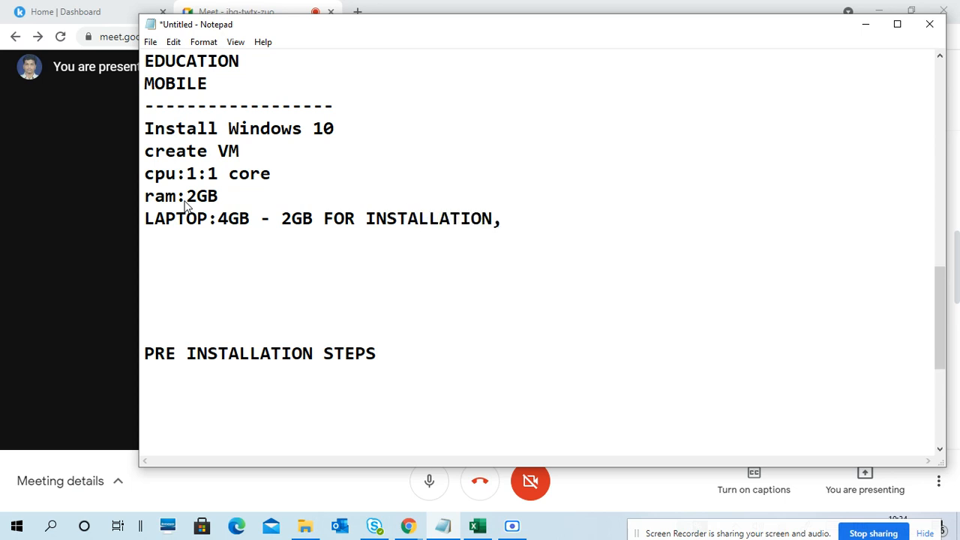
{"action": "type", "text": "RES"}
{"action": "key", "text": "BackSpace"}
{"action": "type", "text": "DUCE "}
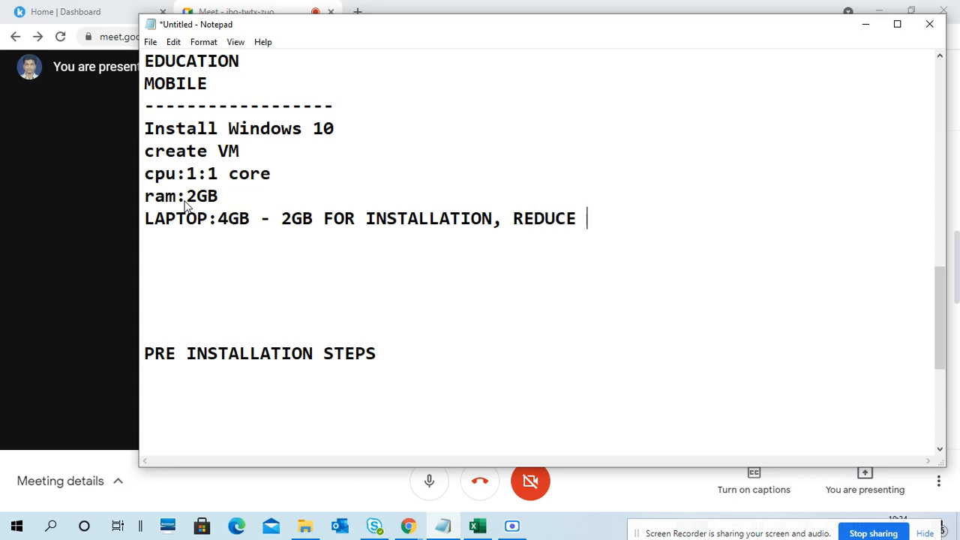
{"action": "type", "text": "TO 1GB"}
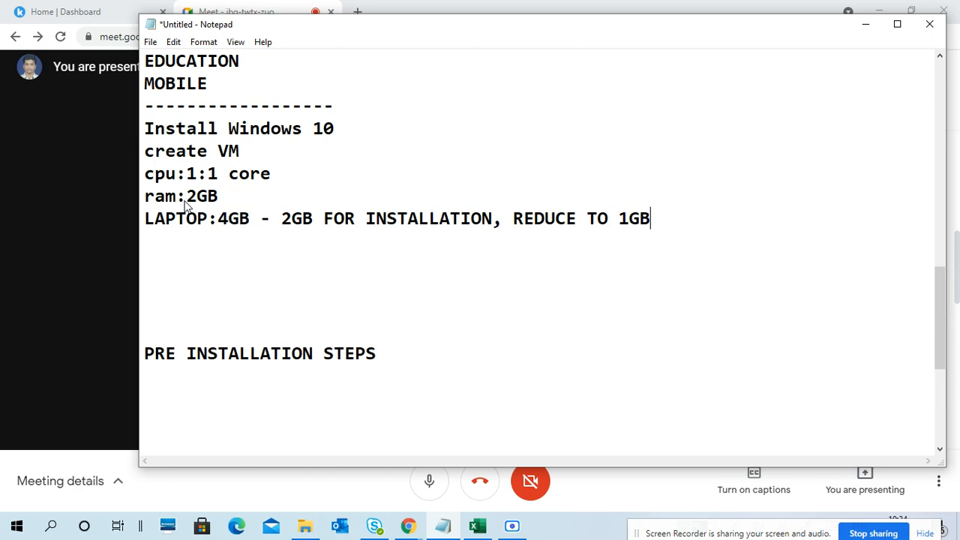
- Add a second laptop line, indented to align with 4GB, reading "8GB - 2GB/4GB"
{"action": "key", "text": "Return"}
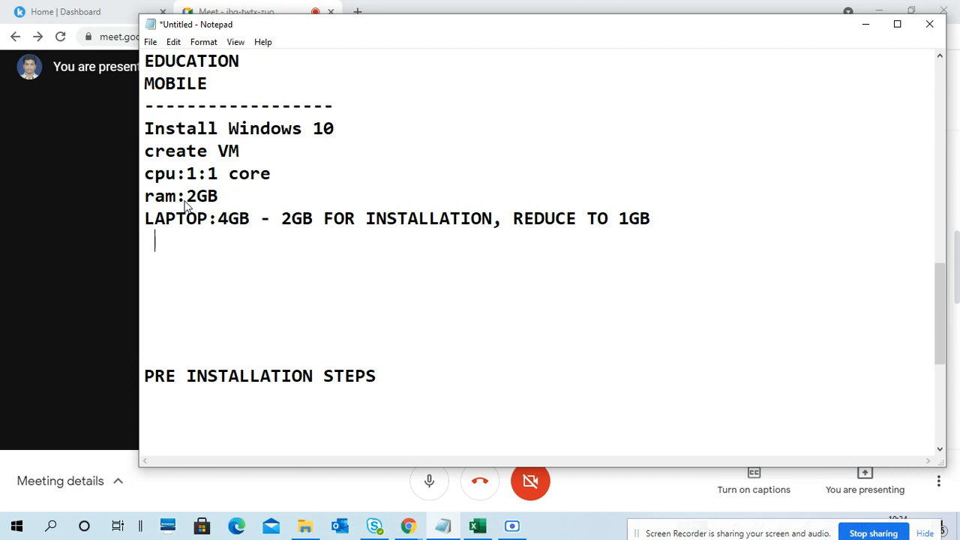
{"action": "type", "text": "8GB - 4GB"}
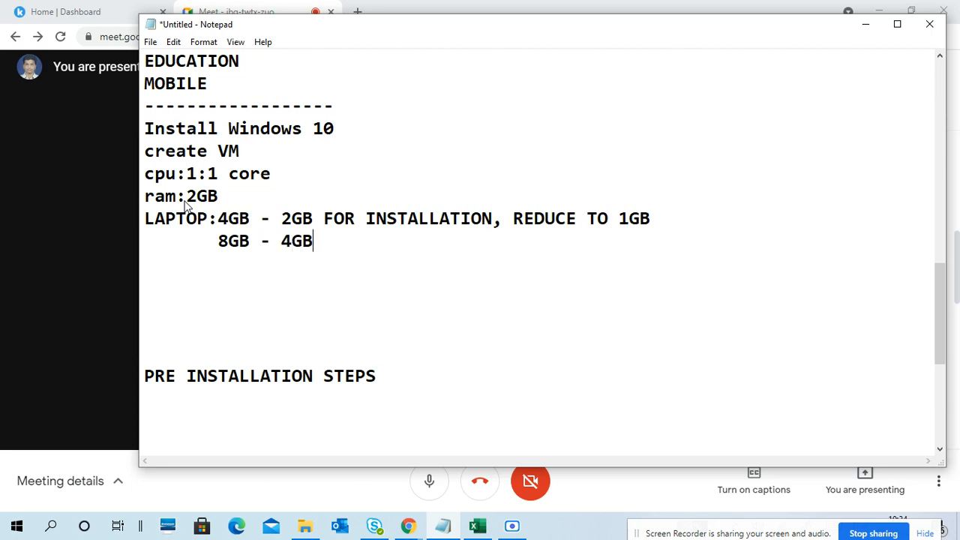
{"action": "key", "text": "Left"}
{"action": "key", "text": "Left"}
{"action": "key", "text": "Left"}
{"action": "key", "text": "Left"}
{"action": "type", "text": "2GB/"}
{"action": "key", "text": "Right"}
{"action": "key", "text": "Right"}
{"action": "key", "text": "Right"}
{"action": "key", "text": "Right"}
- Extend the 8GB laptop line with "for install, change 2GB"
{"action": "type", "text": "for instal"}
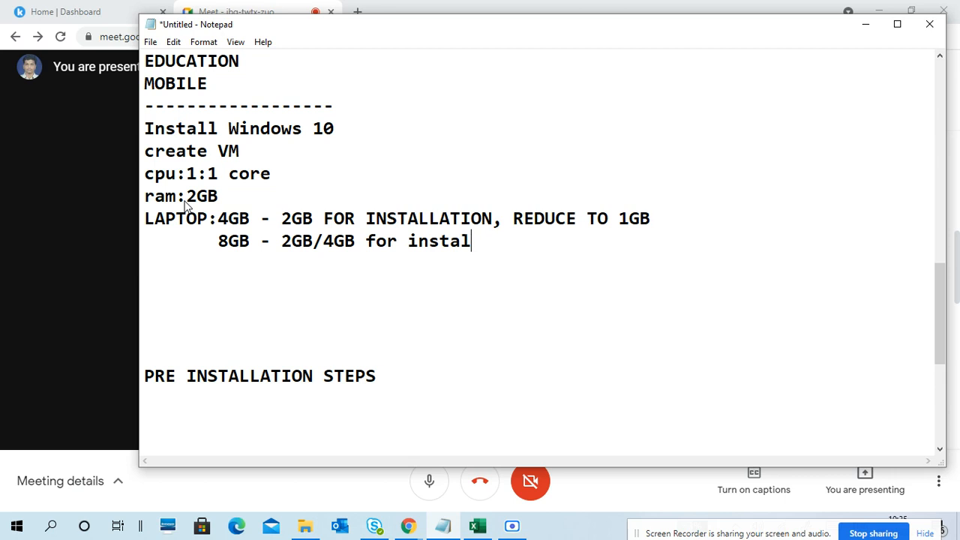
{"action": "type", "text": "l, change 2gb"}
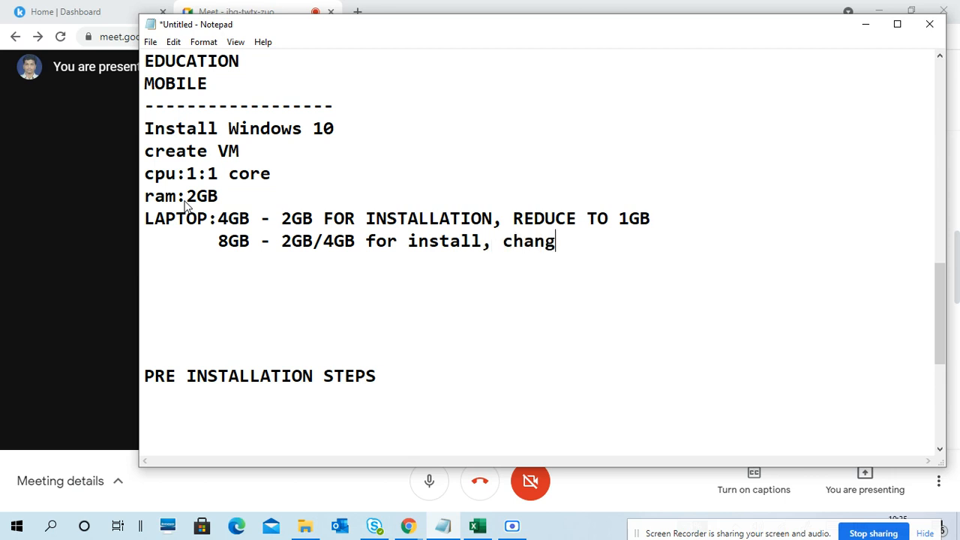
{"action": "key", "text": "BackSpace"}
{"action": "key", "text": "BackSpace"}
{"action": "type", "text": "GB"}
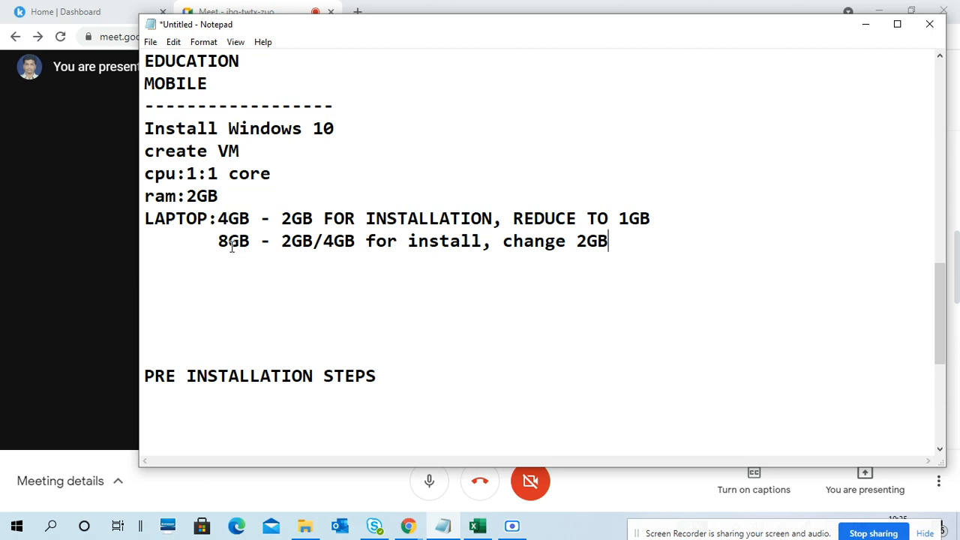
- Add the note "(turn off vm)" below the laptop memory lines, followed by a new line
{"action": "left_click_drag", "start_coordinate": [217, 218], "coordinate": [604, 241]}
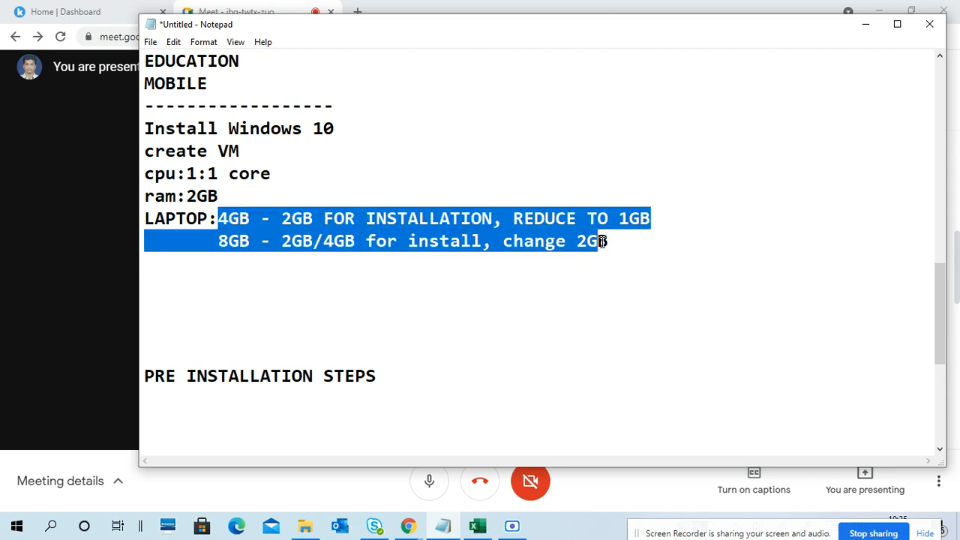
{"action": "left_click", "coordinate": [604, 241]}
{"action": "left_click", "coordinate": [148, 260]}
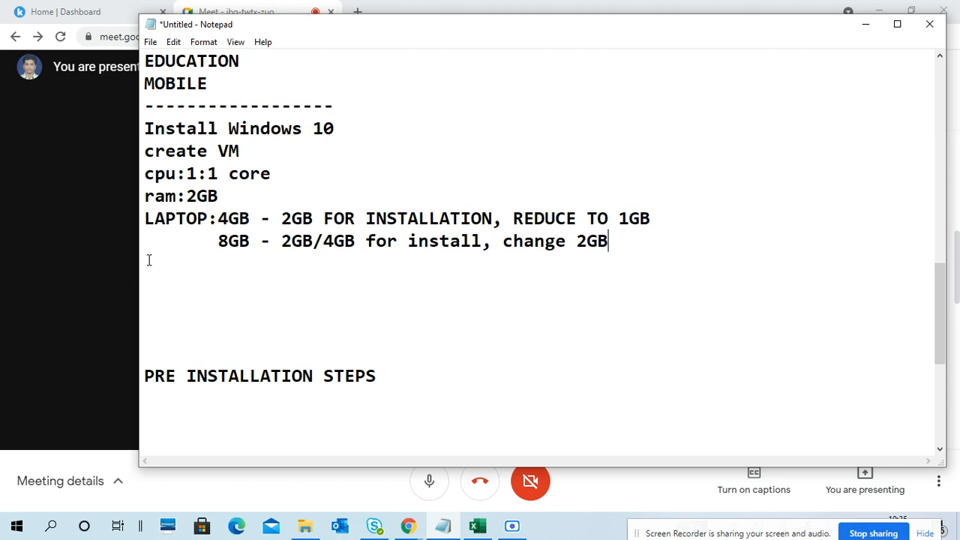
{"action": "type", "text": "(turn off vm"}
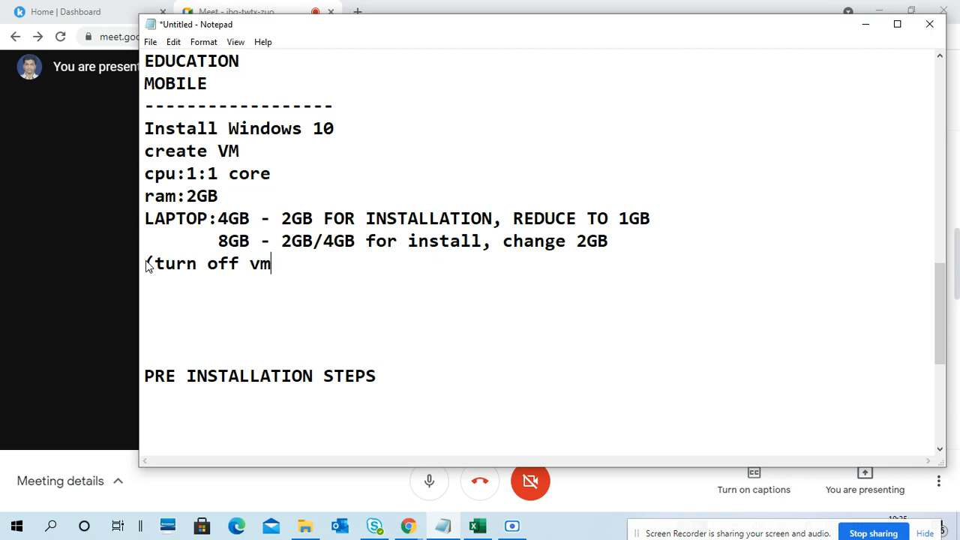
{"action": "type", "text": ")"}
{"action": "left_click_drag", "start_coordinate": [290, 218], "coordinate": [638, 255]}
{"action": "left_click", "coordinate": [638, 254]}
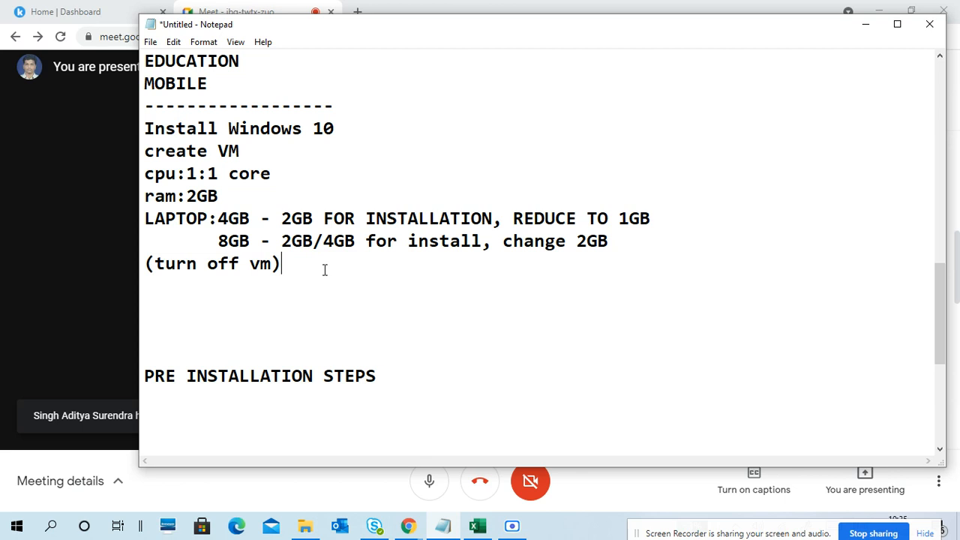
{"action": "key", "text": "Return"}
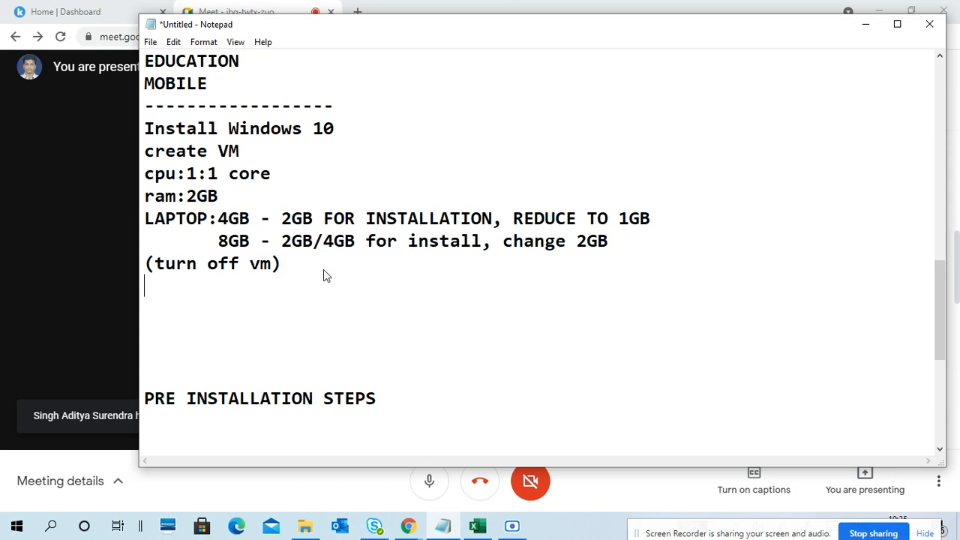
- Review the cpu specification and the installation and reduced memory values for the 4GB and 8GB laptops
{"action": "left_click_drag", "start_coordinate": [150, 173], "coordinate": [269, 173]}
{"action": "left_click", "coordinate": [247, 196]}
{"action": "left_click_drag", "start_coordinate": [219, 218], "coordinate": [279, 218]}
{"action": "left_click", "coordinate": [250, 241]}
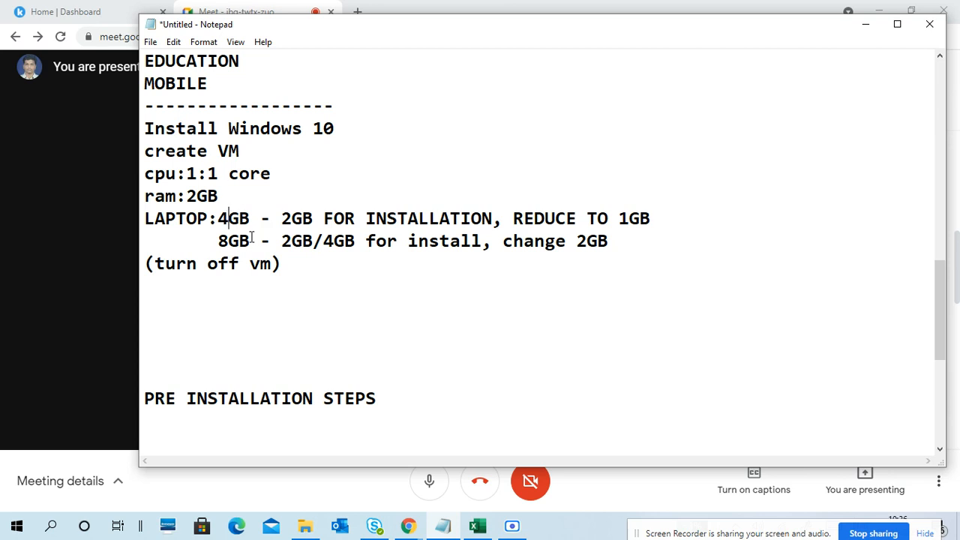
{"action": "left_click_drag", "start_coordinate": [334, 241], "coordinate": [350, 242]}
{"action": "left_click", "coordinate": [350, 242]}
{"action": "left_click_drag", "start_coordinate": [484, 241], "coordinate": [285, 233]}
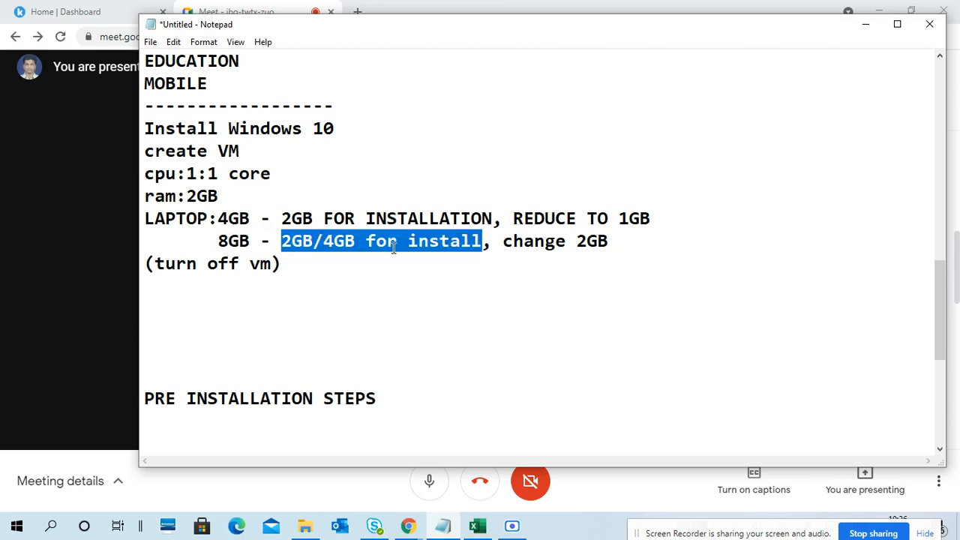
{"action": "left_click_drag", "start_coordinate": [578, 238], "coordinate": [604, 243]}
{"action": "left_click", "coordinate": [607, 243]}
{"action": "left_click", "coordinate": [250, 288]}
{"action": "left_click_drag", "start_coordinate": [219, 218], "coordinate": [309, 219]}
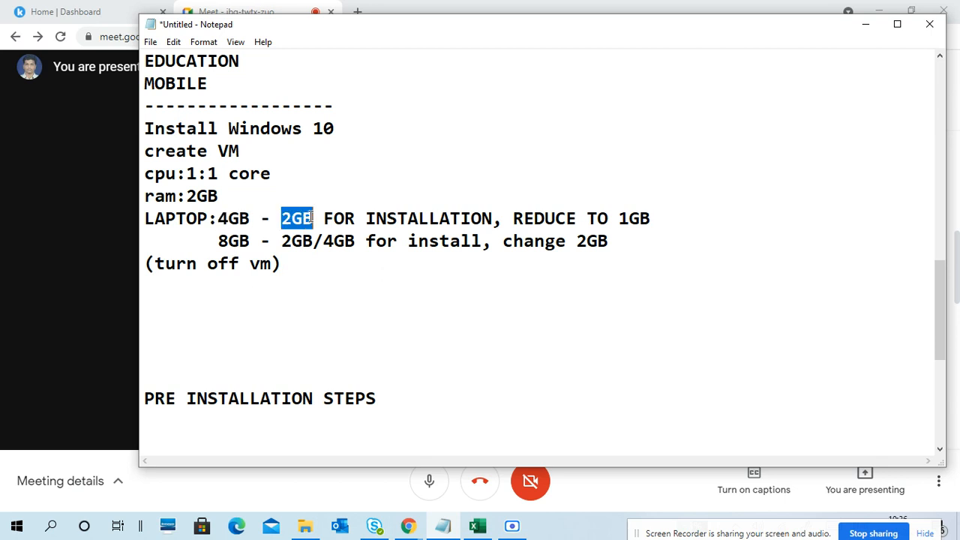
{"action": "left_click", "coordinate": [314, 217]}
{"action": "left_click_drag", "start_coordinate": [332, 219], "coordinate": [651, 218]}
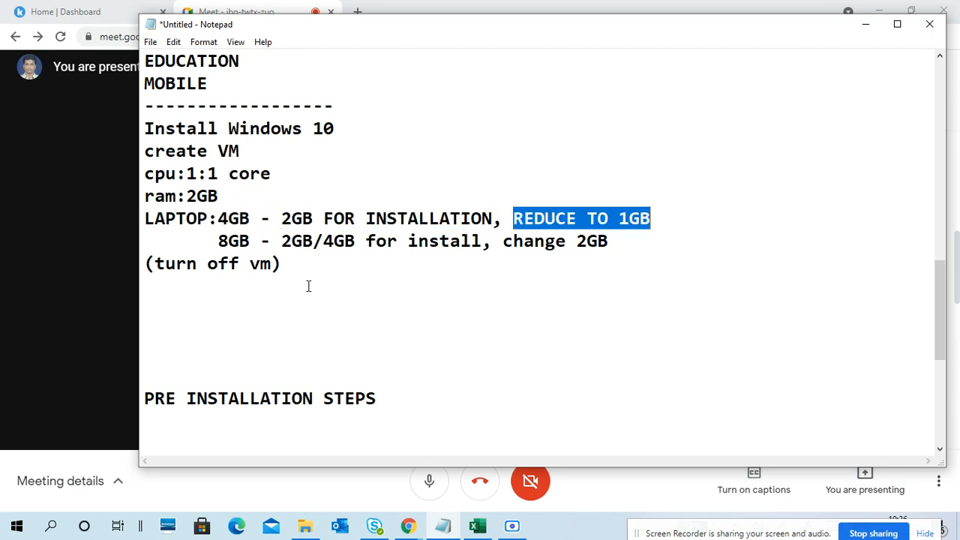
- Add the disk specification "disk :60GB" below the "(turn off vm)" note
{"action": "left_click", "coordinate": [307, 285]}
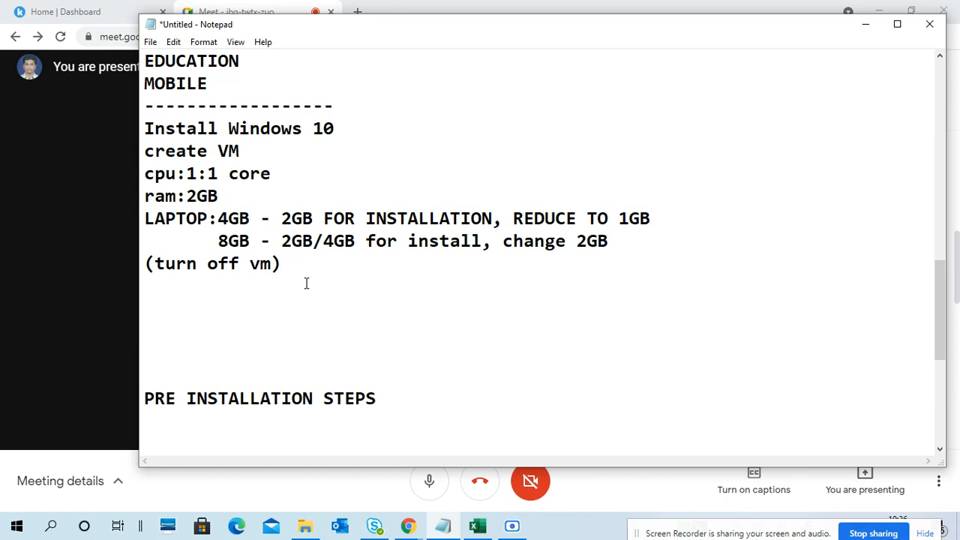
{"action": "type", "text": "disk :"}
{"action": "key", "text": "BackSpace"}
{"action": "type", "text": "60GB"}
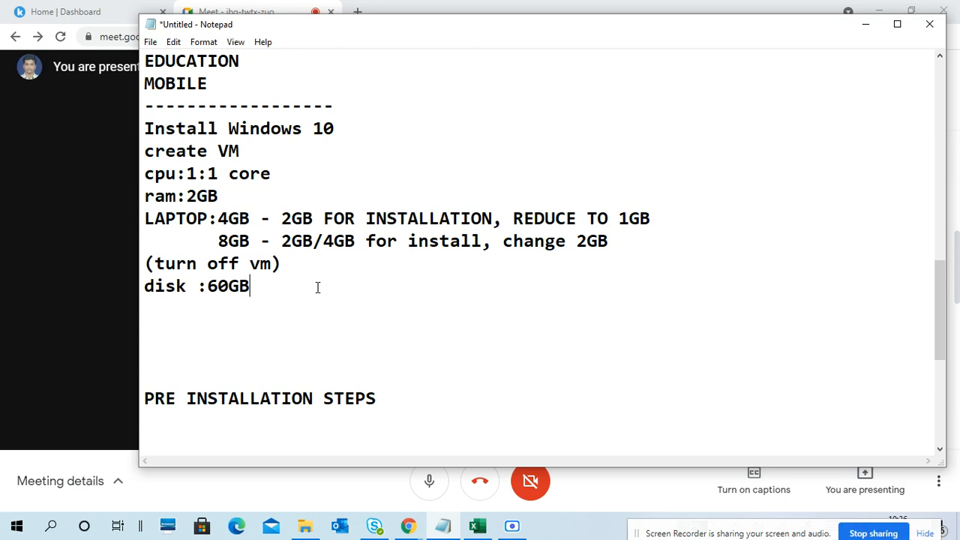
- Add a dashed divider line below the disk specification to close the VM notes
{"action": "key", "text": "Return"}
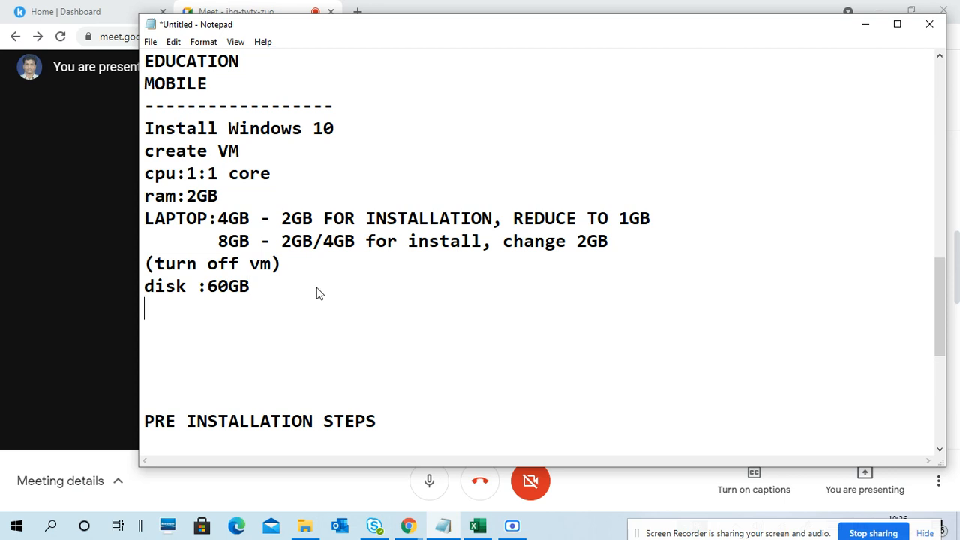
{"action": "type", "text": "------------------"}
{"action": "key", "text": "BackSpace"}
{"action": "key", "text": "BackSpace"}
{"action": "key", "text": "BackSpace"}
{"action": "key", "text": "BackSpace"}
- Insert the network entry "vmnet0" on its own line between the disk specification and the dashed divider
{"action": "left_click", "coordinate": [285, 295]}
{"action": "key", "text": "Return"}
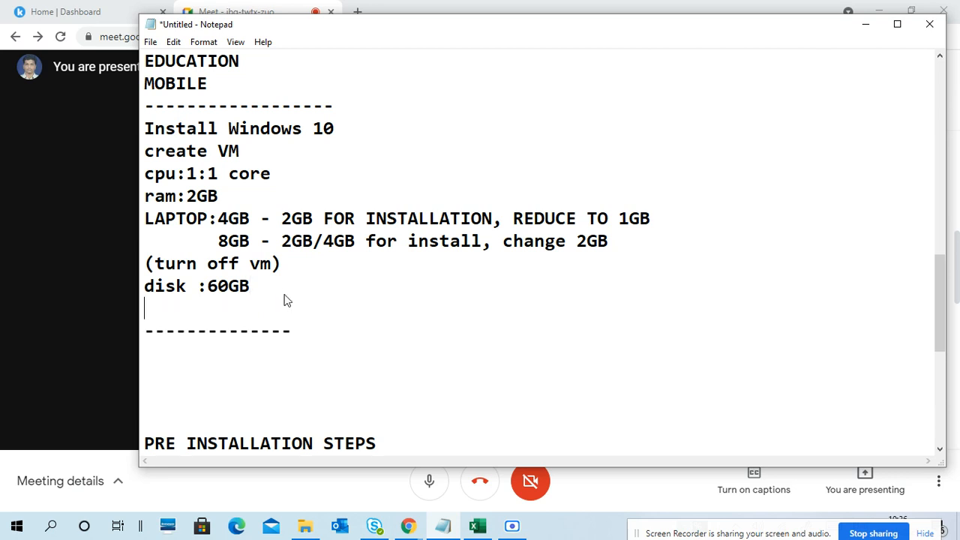
{"action": "type", "text": "vmnet"}
{"action": "type", "text": ")"}
{"action": "key", "text": "BackSpace"}
{"action": "type", "text": "0"}
{"action": "key", "text": "Left"}
{"action": "key", "text": "Left"}
{"action": "key", "text": "Left"}
{"action": "key", "text": "Left"}
{"action": "key", "text": "Left"}
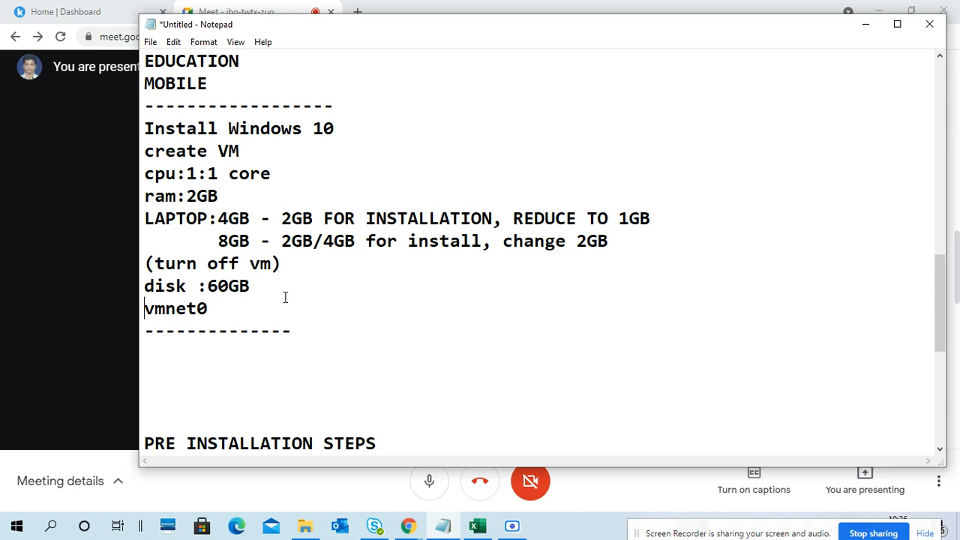
- Shorten the dashed dividers above and below the Windows 10 installation notes to the same length, 13 dashes
{"action": "left_click", "coordinate": [260, 303]}
{"action": "left_click", "coordinate": [286, 330]}
{"action": "left_click", "coordinate": [352, 109]}
{"action": "key", "text": "BackSpace"}
{"action": "key", "text": "BackSpace"}
{"action": "key", "text": "BackSpace"}
{"action": "key", "text": "BackSpace"}
{"action": "key", "text": "BackSpace"}
{"action": "left_click", "coordinate": [325, 329]}
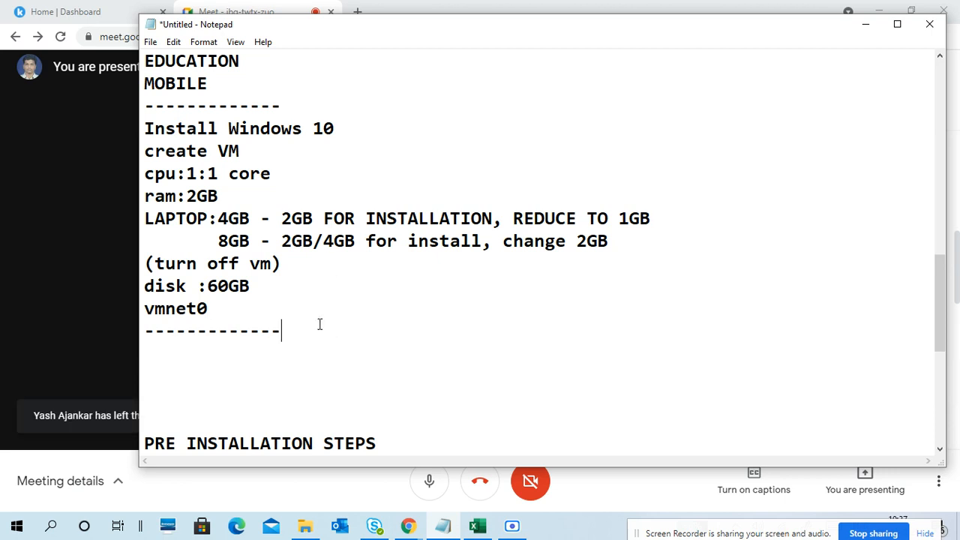
- Add the feature "UEFI support (GPT)" on its own line between "Workfolder" and "Login:"
{"action": "scroll", "coordinate": [322, 315], "scroll_direction": "up", "scroll_amount": 7}
{"action": "left_click", "coordinate": [268, 198]}
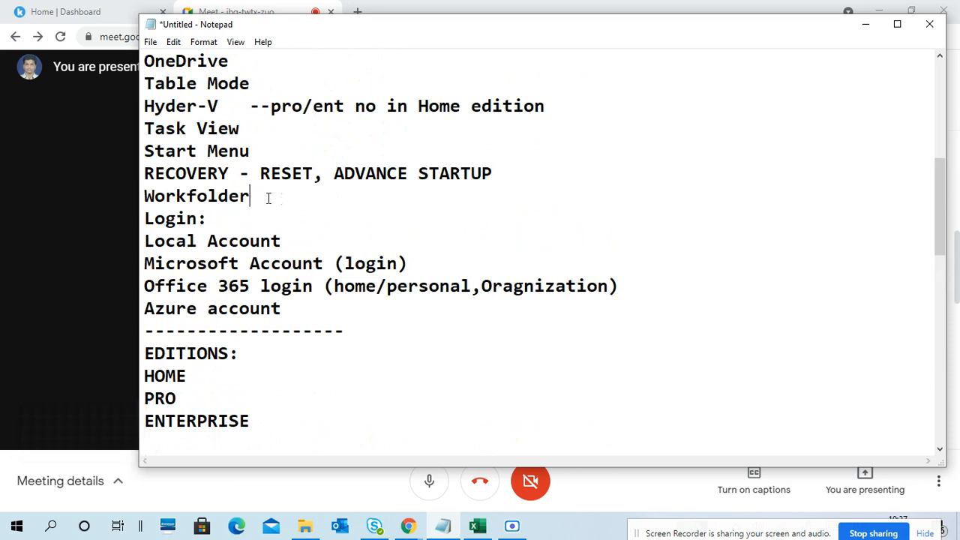
{"action": "key", "text": "Return"}
{"action": "type", "text": "UE"}
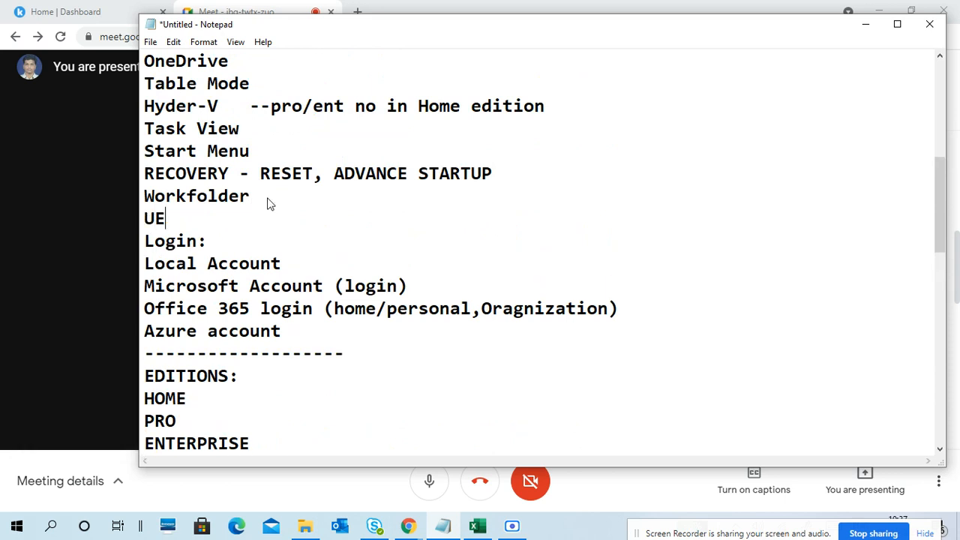
{"action": "type", "text": "FI support"}
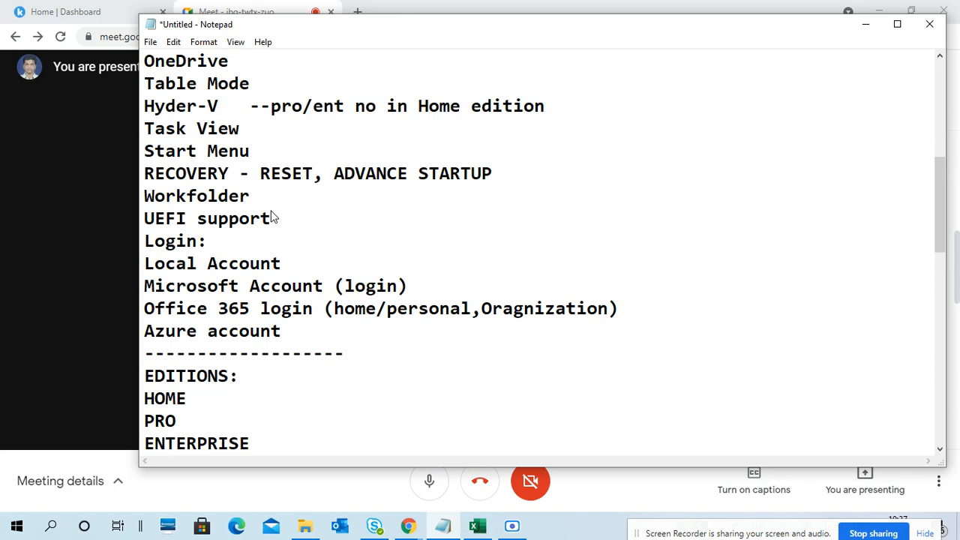
{"action": "type", "text": " (GO"}
{"action": "key", "text": "BackSpace"}
{"action": "type", "text": "PT"}
{"action": "type", "text": ")"}
- Add "UEFI" on its own line below "vmnet0" in the VM specifications
{"action": "scroll", "coordinate": [282, 247], "scroll_direction": "down", "scroll_amount": 7}
{"action": "left_click", "coordinate": [284, 262]}
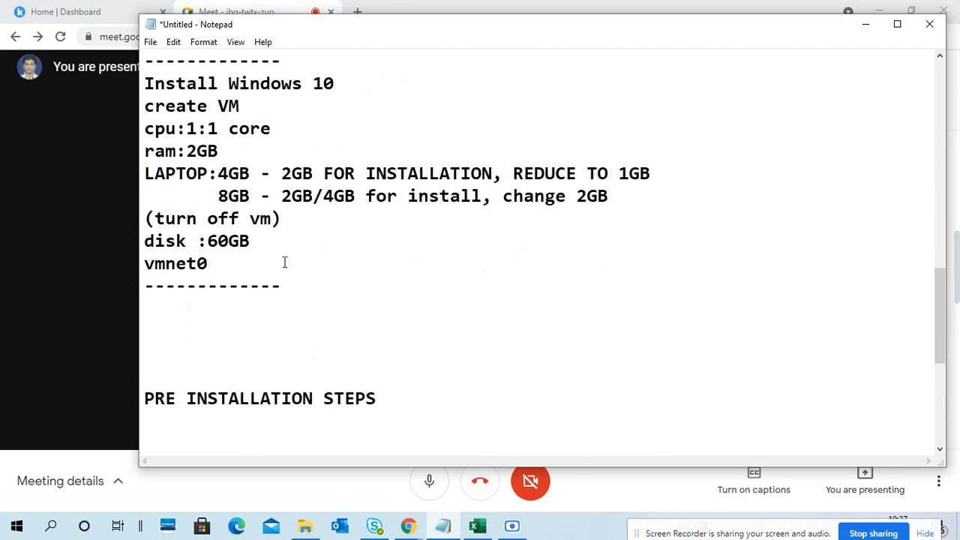
{"action": "key", "text": "Return"}
{"action": "type", "text": "U"}
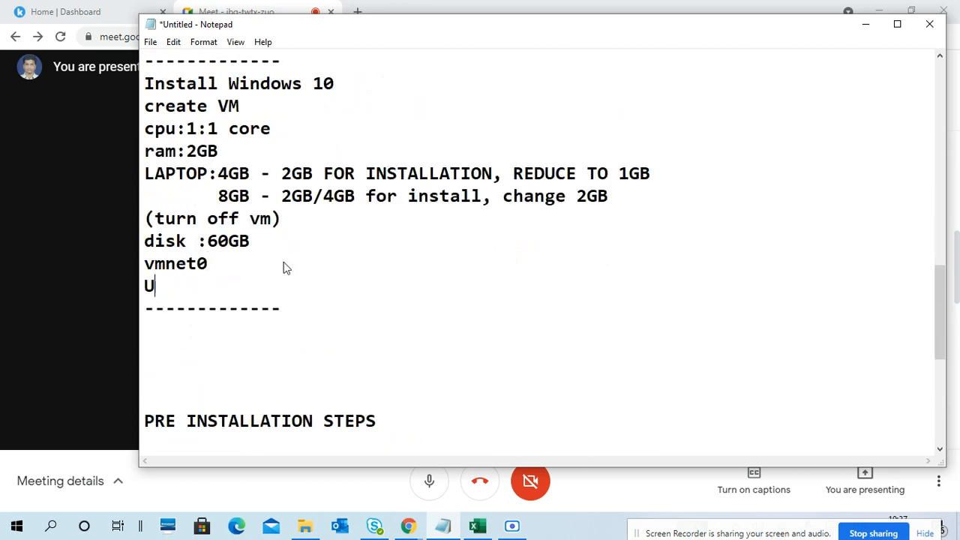
{"action": "type", "text": "EFI"}
- Remove two blank lines between the dashed divider below the VM specifications and "PRE INSTALLATION STEPS"
{"action": "scroll", "coordinate": [279, 228], "scroll_direction": "down", "scroll_amount": 2}
{"action": "left_click", "coordinate": [263, 201]}
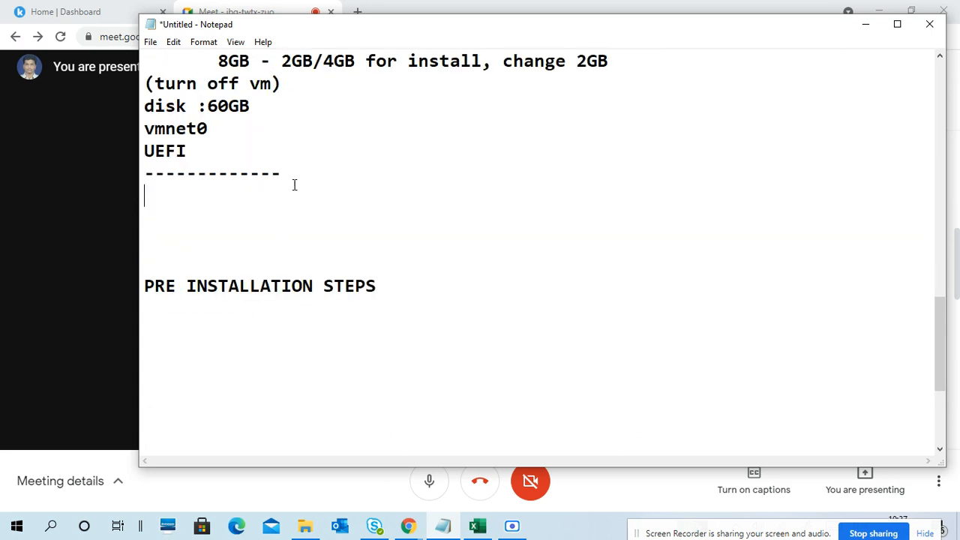
{"action": "key", "text": "Delete"}
{"action": "key", "text": "Delete"}
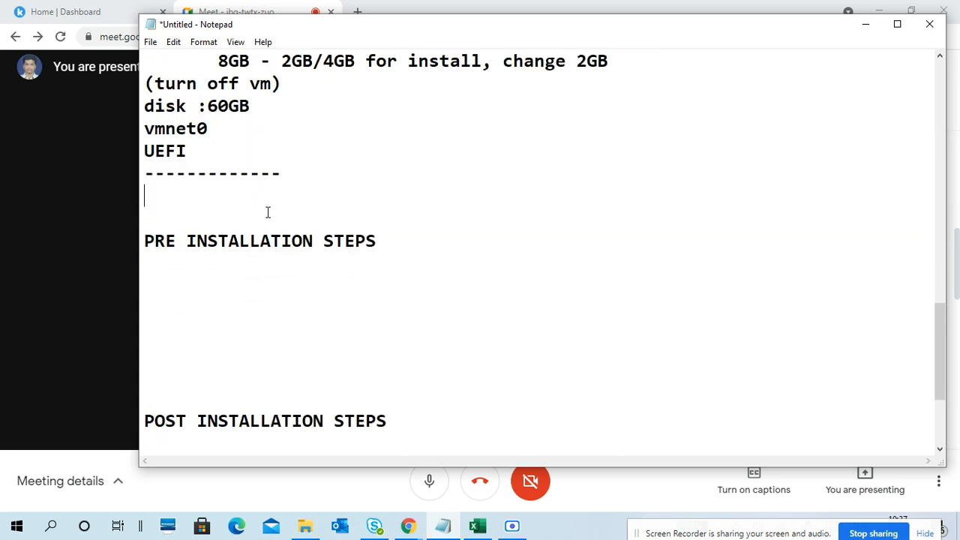
{"action": "scroll", "coordinate": [270, 214], "scroll_direction": "up", "scroll_amount": 3}
{"action": "scroll", "coordinate": [278, 225], "scroll_direction": "down", "scroll_amount": 1}
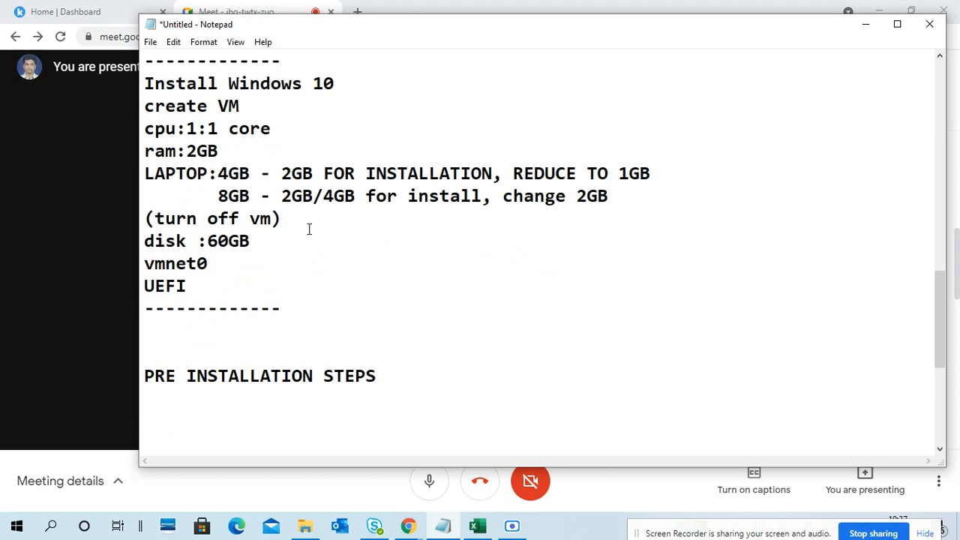
- Write the note "ADD 3 LINE" directly below the divider that closes the VM specifications
{"action": "type", "text": "ADD 3 LINE"}
{"action": "key", "text": "Return"}
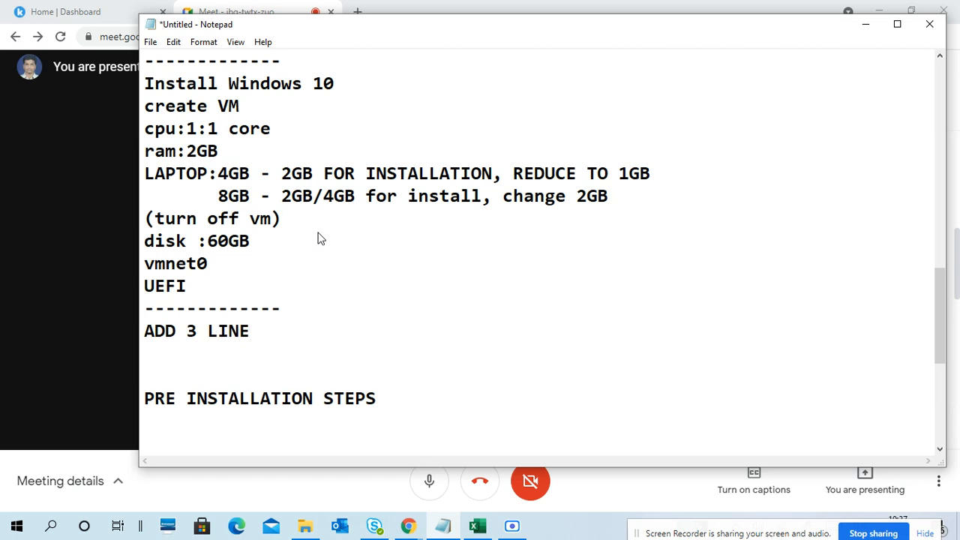
- Add the note "CHECK AT CPU 1ST ONE" below "ADD 3 LINE" and close it with a 10-dash divider line
{"action": "type", "text": "CHACK"}
{"action": "key", "text": "BackSpace"}
{"action": "key", "text": "BackSpace"}
{"action": "key", "text": "BackSpace"}
{"action": "type", "text": "ECK"}
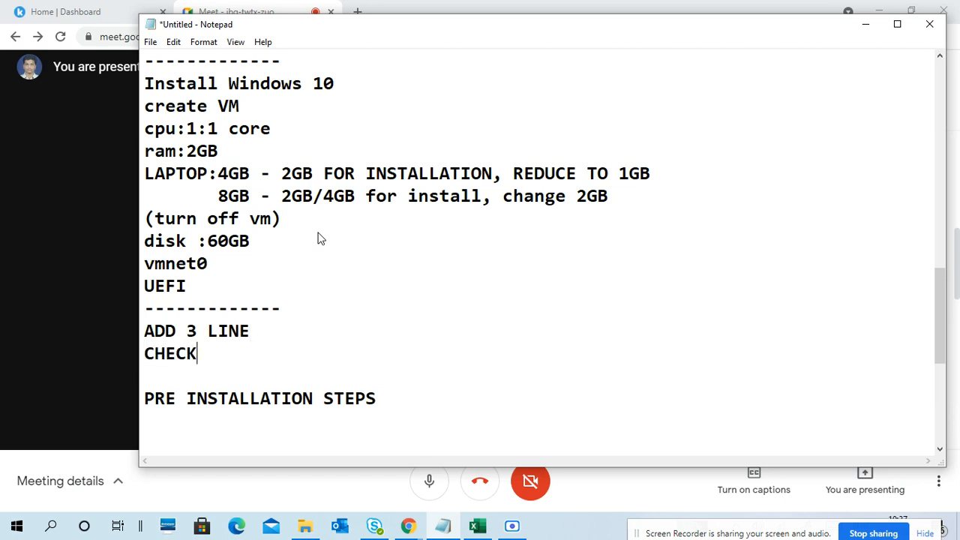
{"action": "type", "text": " AT CPU 1ST"}
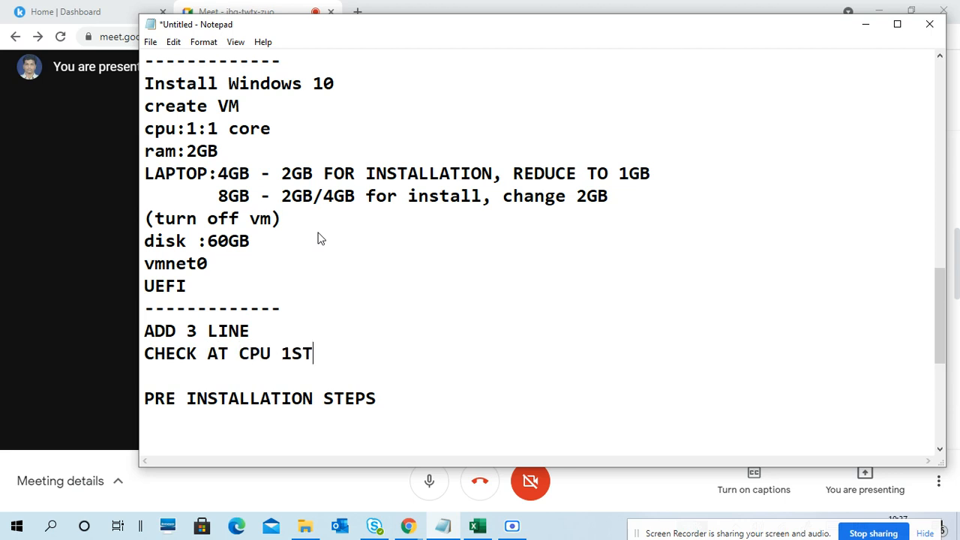
{"action": "type", "text": " ONR"}
{"action": "key", "text": "BackSpace"}
{"action": "type", "text": "E"}
{"action": "key", "text": "Return"}
{"action": "type", "text": "----------"}
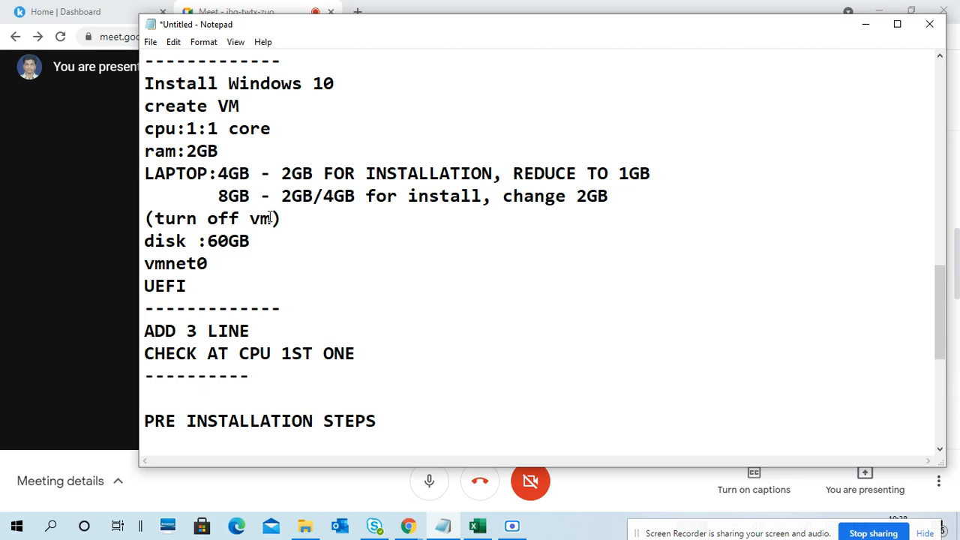
{"action": "scroll", "coordinate": [275, 217], "scroll_direction": "up", "scroll_amount": 2}
{"action": "left_click_drag", "start_coordinate": [259, 219], "coordinate": [288, 358]}
{"action": "left_click", "coordinate": [288, 359]}
{"action": "scroll", "coordinate": [290, 338], "scroll_direction": "down", "scroll_amount": 3}
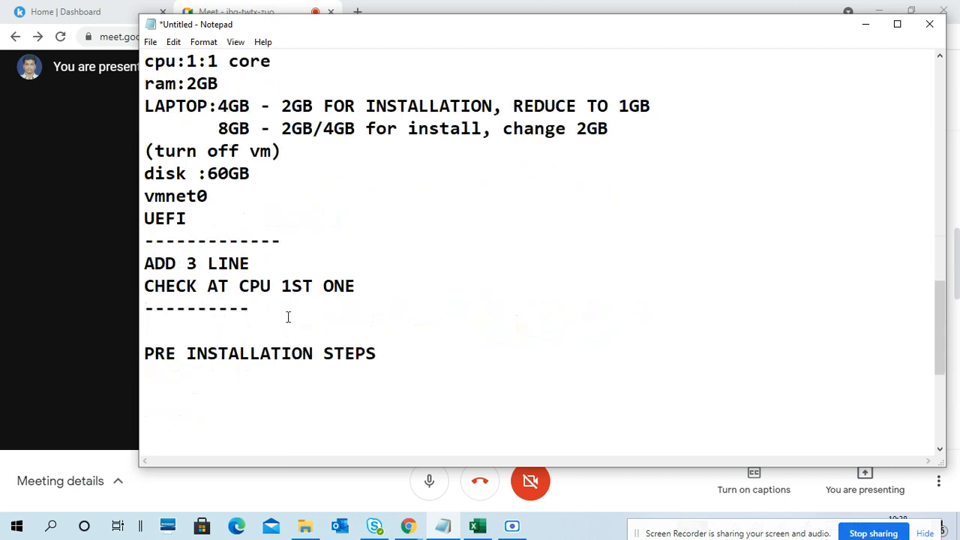
- Insert two extra blank lines above "PRE INSTALLATION STEPS" and write "EVEL" directly below the 10-dash divider
{"action": "left_click", "coordinate": [203, 335]}
{"action": "key", "text": "Return"}
{"action": "key", "text": "Return"}
{"action": "key", "text": "Up"}
{"action": "key", "text": "Up"}
{"action": "key", "text": "Up"}
{"action": "key", "text": "Down"}
{"action": "type", "text": "EVEL"}
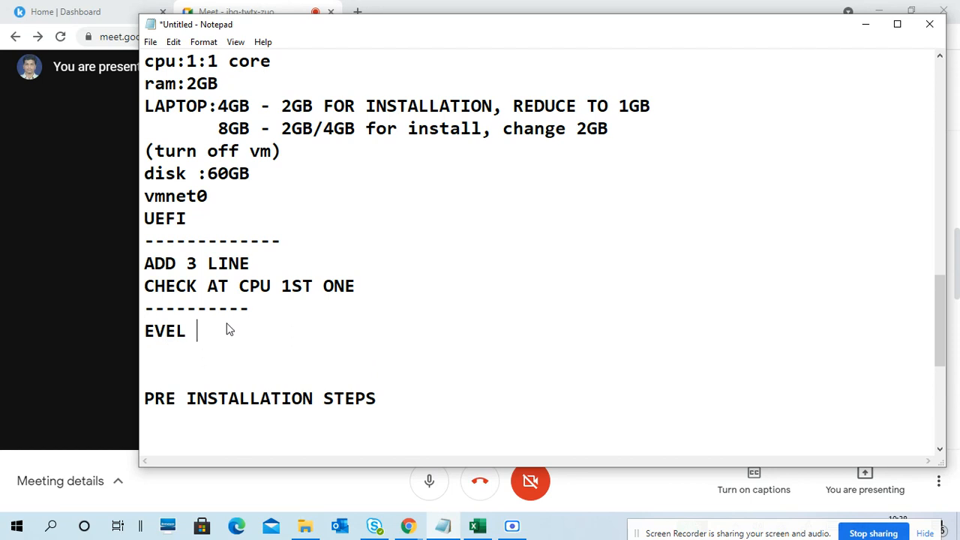
- Insert "WIN 10 X64 ENT" in front of "EVEL" on the same line
{"action": "key", "text": "Left"}
{"action": "key", "text": "Left"}
{"action": "key", "text": "Left"}
{"action": "key", "text": "Left"}
{"action": "key", "text": "Left"}
{"action": "type", "text": "WIN 10 "}
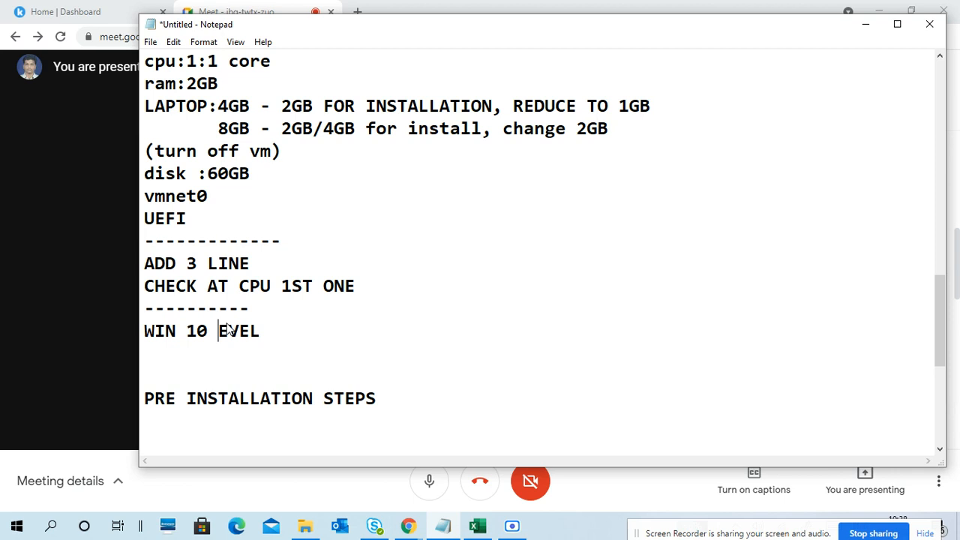
{"action": "type", "text": "X64 "}
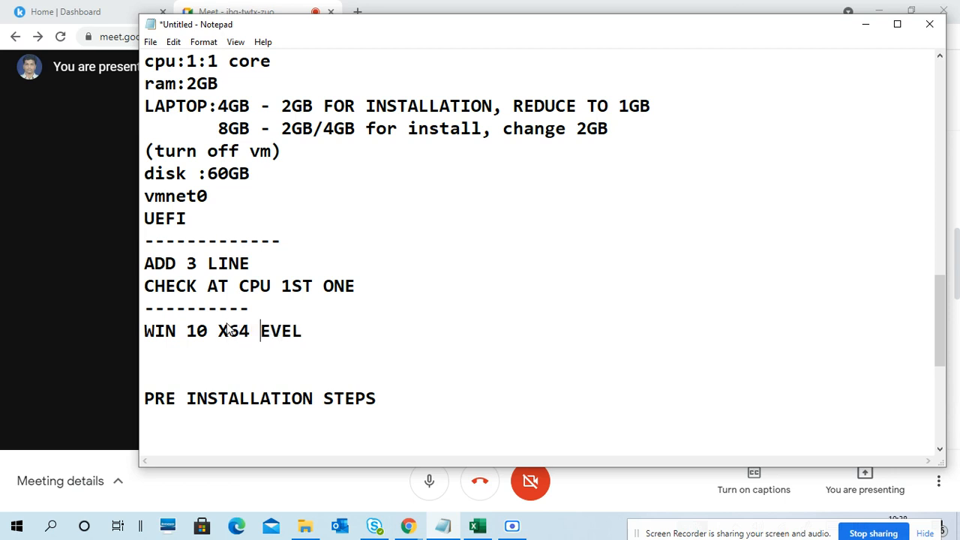
{"action": "type", "text": "ENT"}
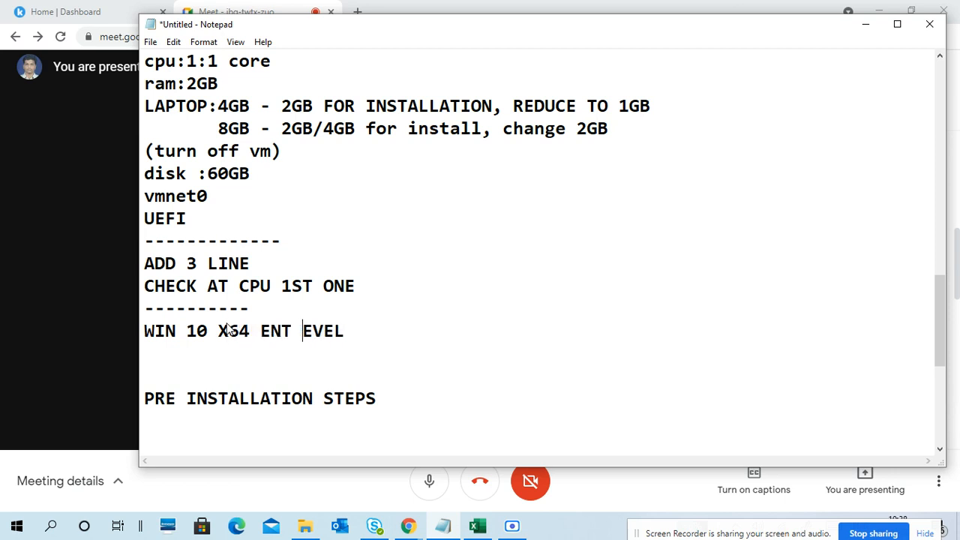
- Add a 10-dash divider below "WIN 10 X64 ENT EVEL" and remove the blank space above "PRE INSTALLATION STEPS"
{"action": "left_click", "coordinate": [229, 354]}
{"action": "type", "text": "----------"}
{"action": "scroll", "coordinate": [559, 186], "scroll_direction": "up", "scroll_amount": 2}
{"action": "left_click_drag", "start_coordinate": [146, 173], "coordinate": [243, 175]}
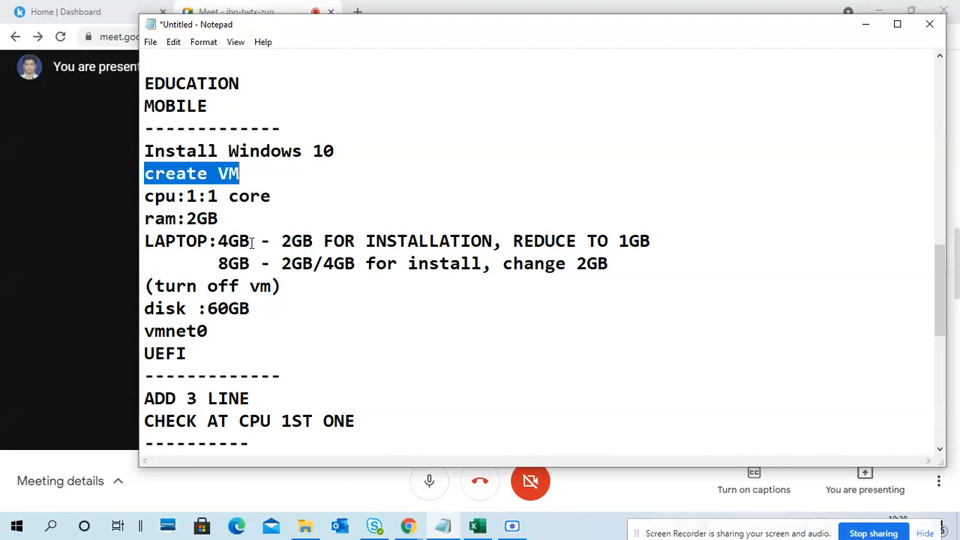
{"action": "scroll", "coordinate": [272, 282], "scroll_direction": "down", "scroll_amount": 3}
{"action": "left_click", "coordinate": [165, 300]}
{"action": "key", "text": "BackSpace"}
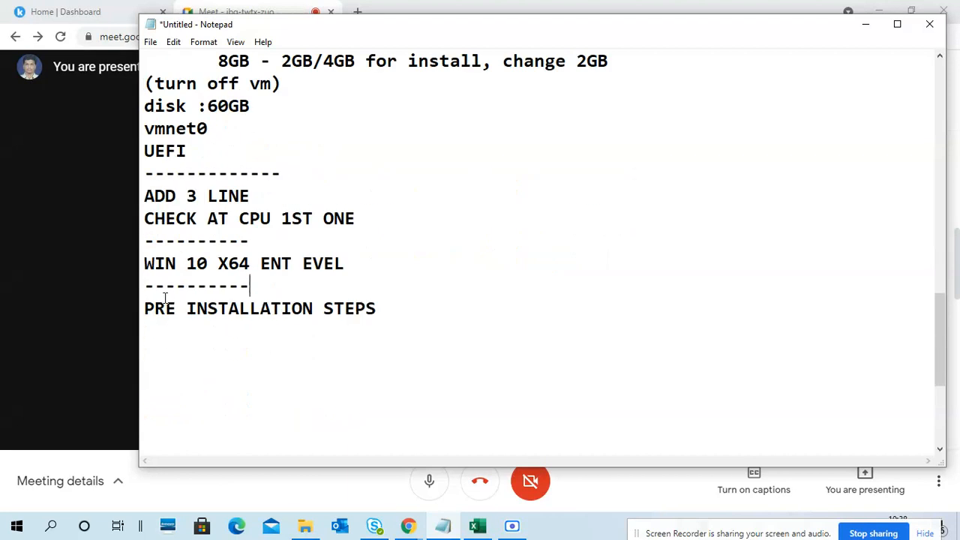
- Minimize the notes and browser windows, launch VMware Workstation Pro from the desktop, and close the Skype for Business window
{"action": "left_click", "coordinate": [859, 25]}
{"action": "left_click", "coordinate": [878, 11]}
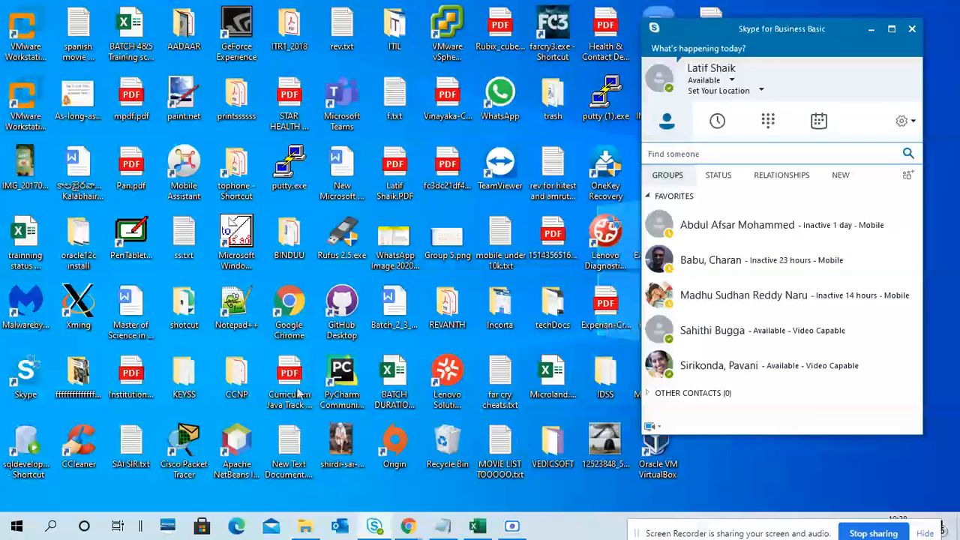
{"action": "double_click", "coordinate": [25, 34]}
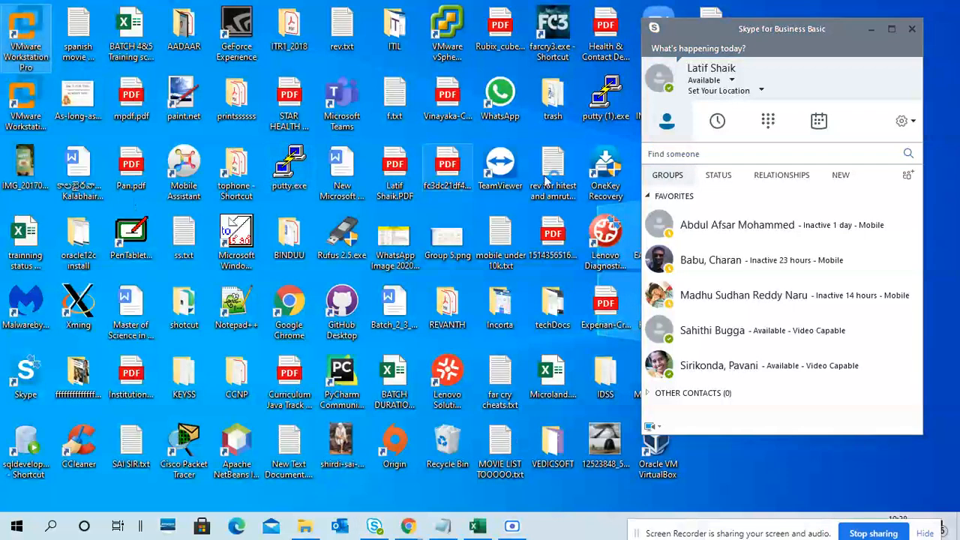
{"action": "left_click", "coordinate": [912, 28]}
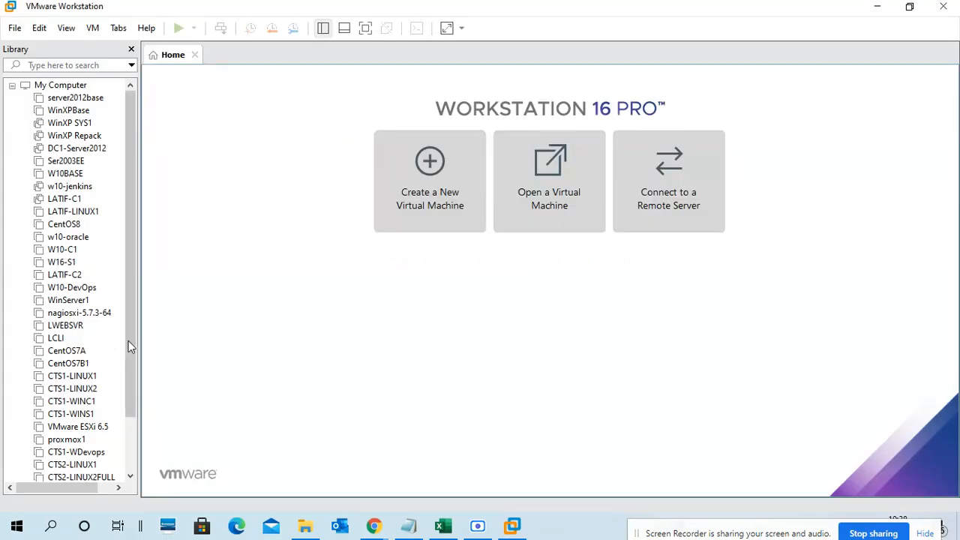
{"action": "left_click_drag", "start_coordinate": [129, 341], "coordinate": [143, 455]}
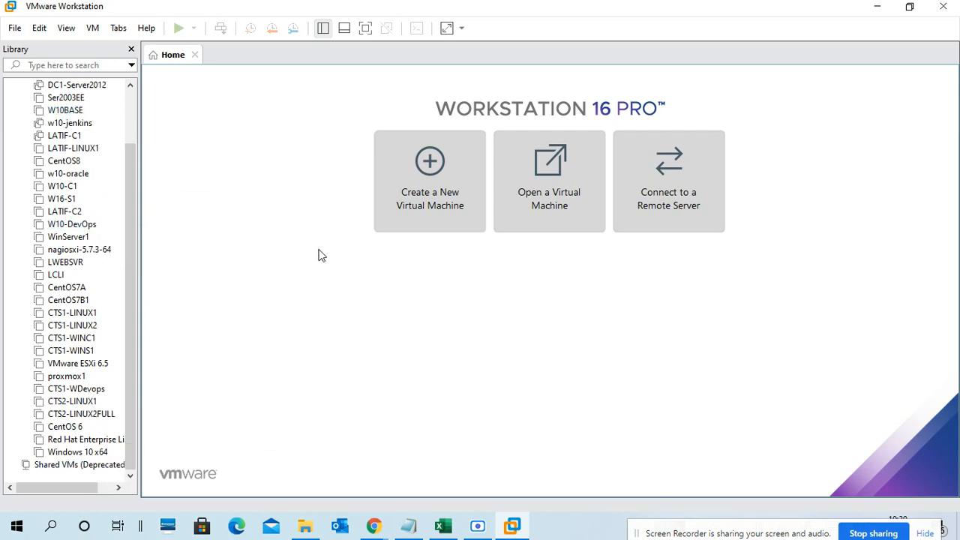
- Switch to File Explorer, open VM DRIVE (H:) and select the "CTS2 2021" folder
{"action": "left_click", "coordinate": [305, 525]}
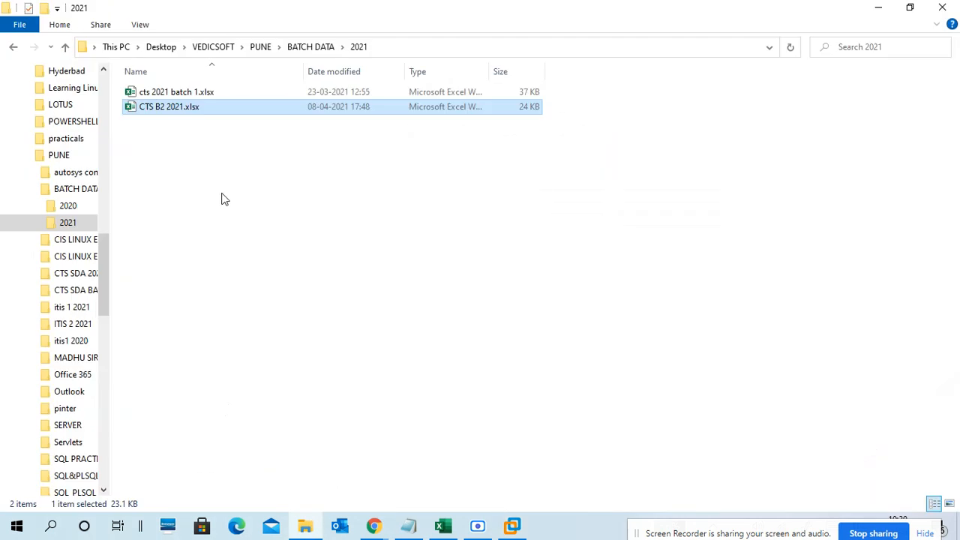
{"action": "left_click", "coordinate": [23, 158]}
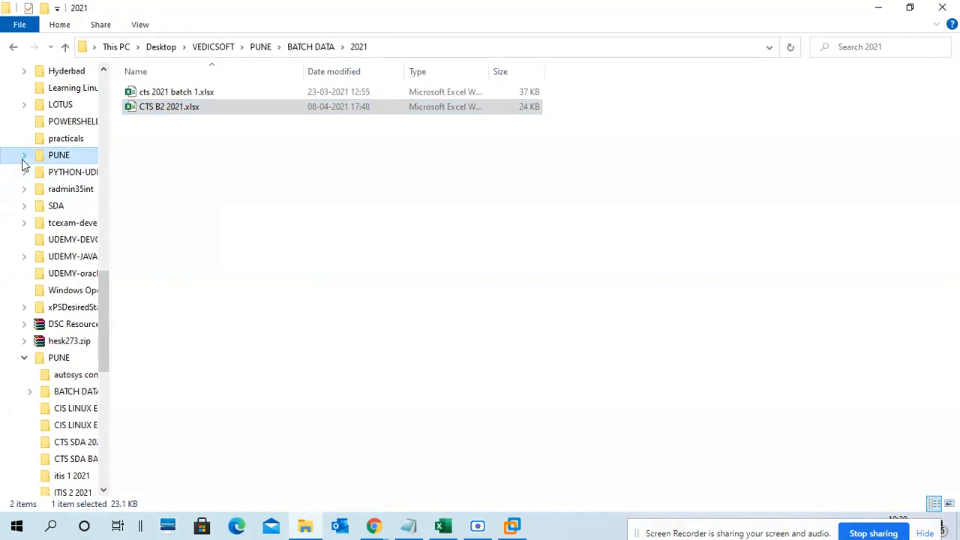
{"action": "left_click", "coordinate": [119, 48]}
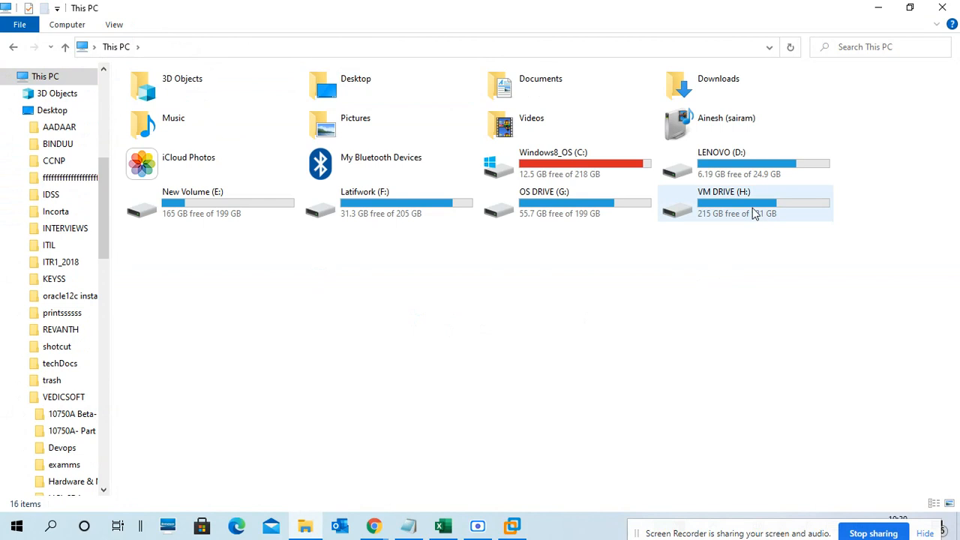
{"action": "left_click", "coordinate": [754, 213]}
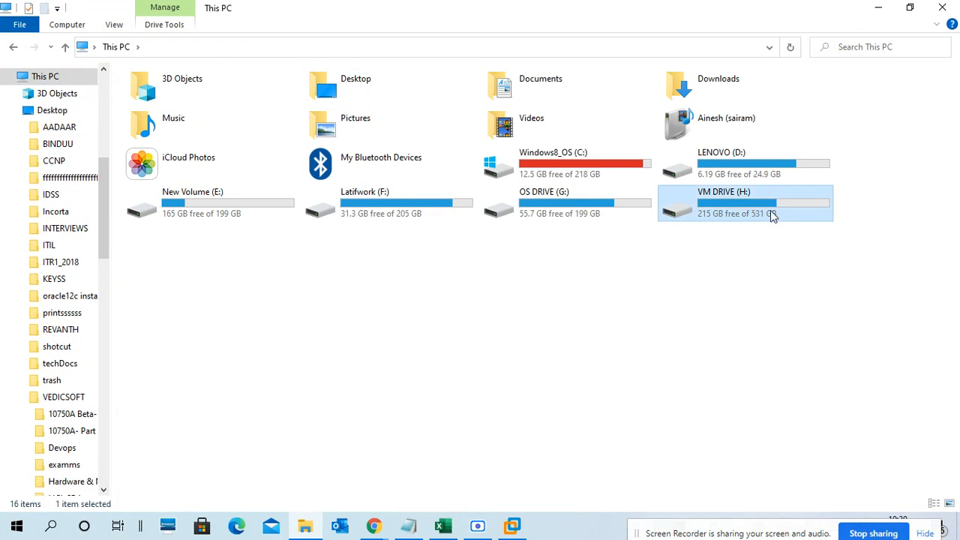
{"action": "double_click", "coordinate": [770, 213]}
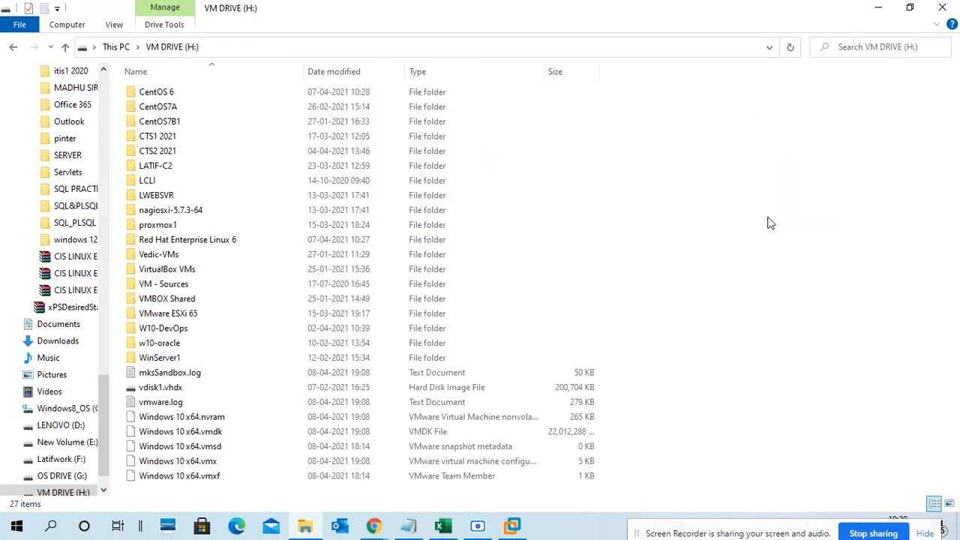
{"action": "left_click", "coordinate": [202, 152]}
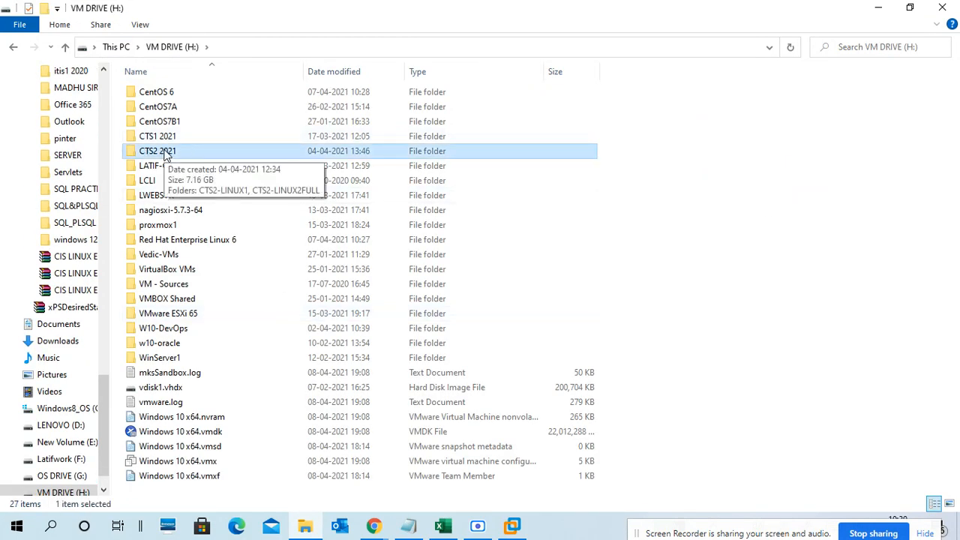
- Start Magnifier and zoom the screen to 150%
{"action": "key", "text": "super"}
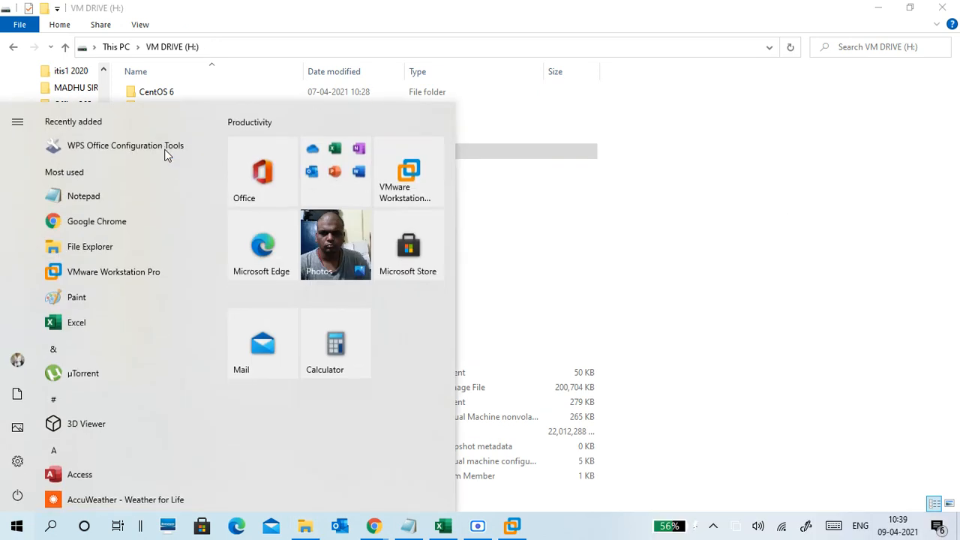
{"action": "type", "text": "MA"}
{"action": "left_click", "coordinate": [146, 179]}
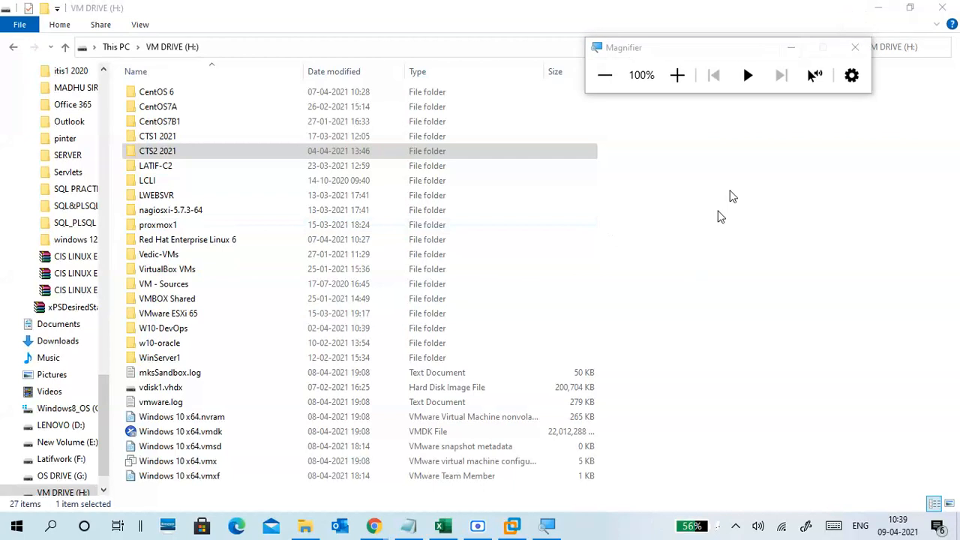
{"action": "left_click", "coordinate": [677, 74]}
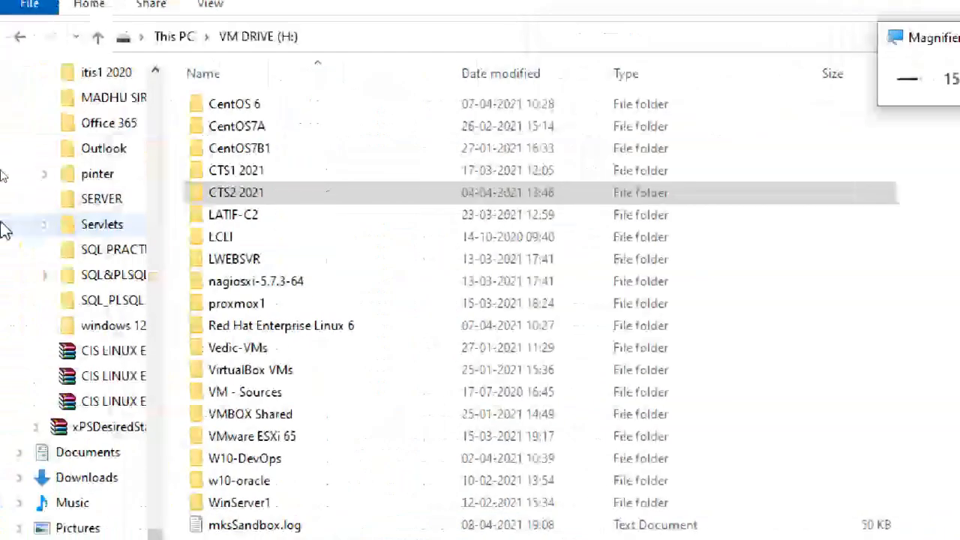
- Open the "CTS2 2021" folder and display its full path
{"action": "left_click", "coordinate": [279, 194]}
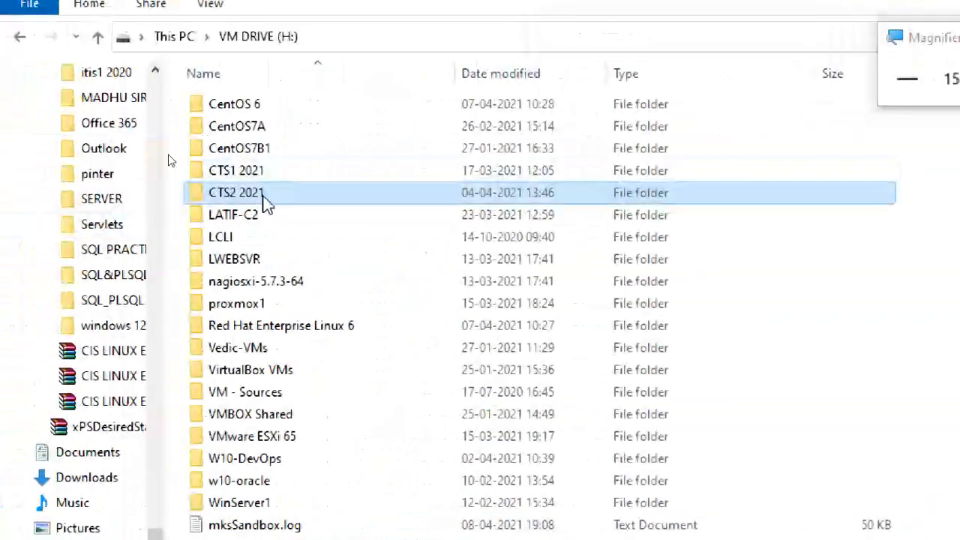
{"action": "double_click", "coordinate": [259, 196]}
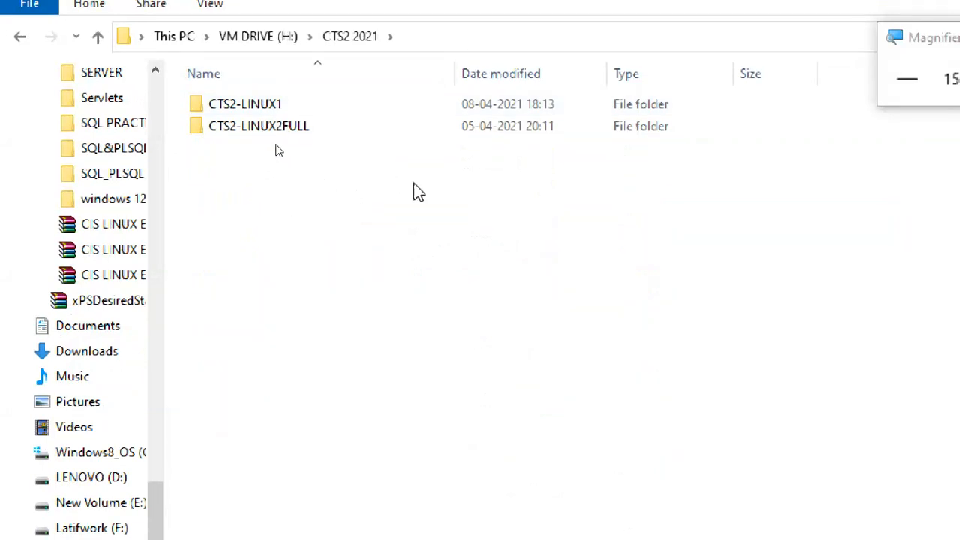
{"action": "left_click", "coordinate": [411, 38]}
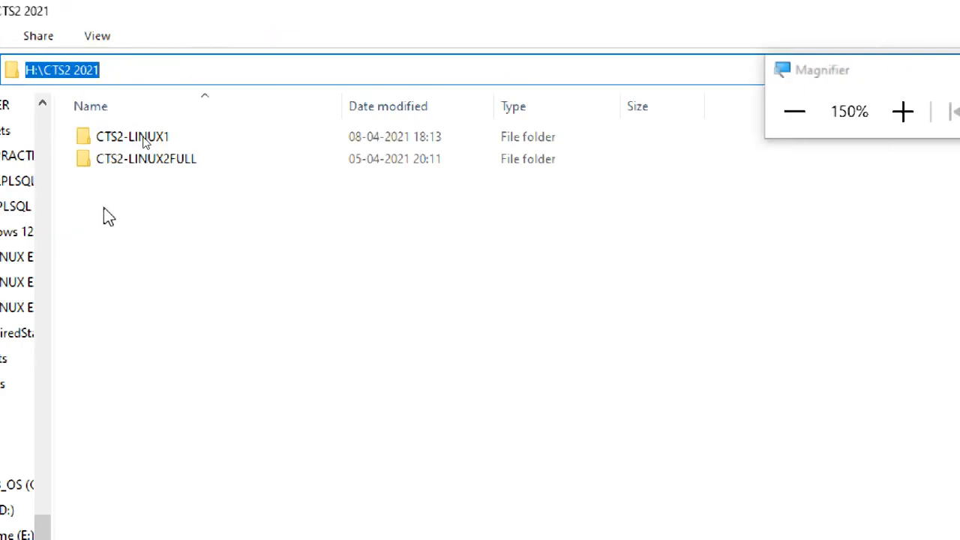
- Go to OS DRIVE (G:) and open its Download folder to look for the Windows 10 installer image
{"action": "left_click", "coordinate": [98, 69]}
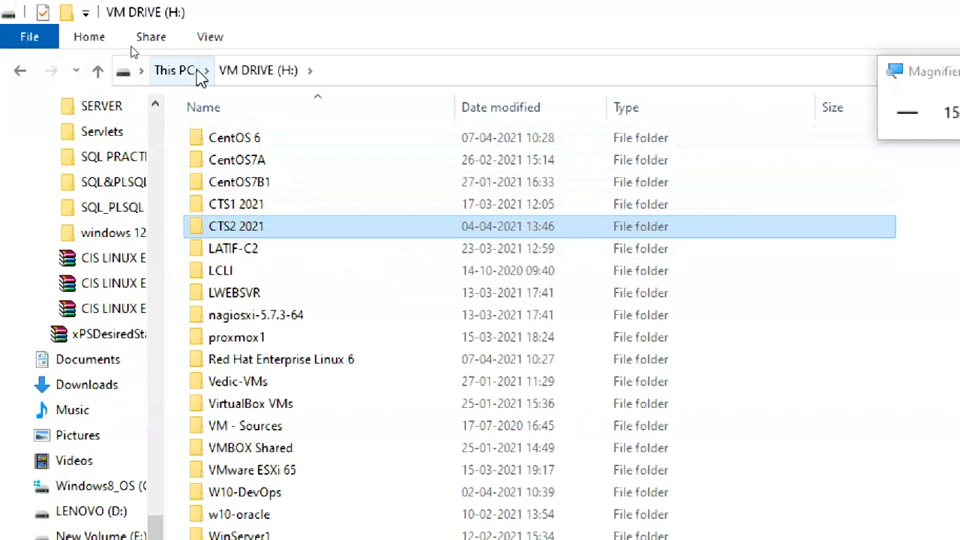
{"action": "left_click", "coordinate": [187, 70]}
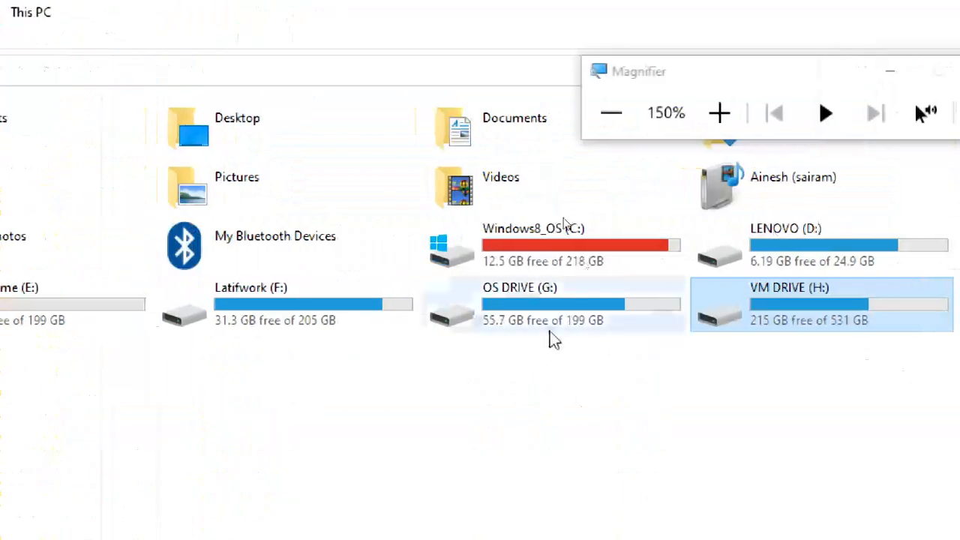
{"action": "double_click", "coordinate": [841, 330]}
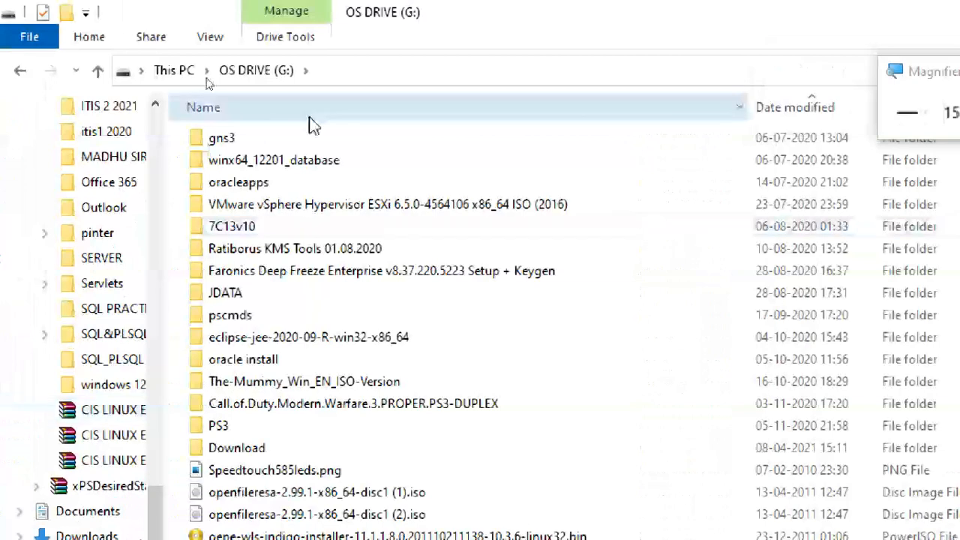
{"action": "double_click", "coordinate": [253, 450]}
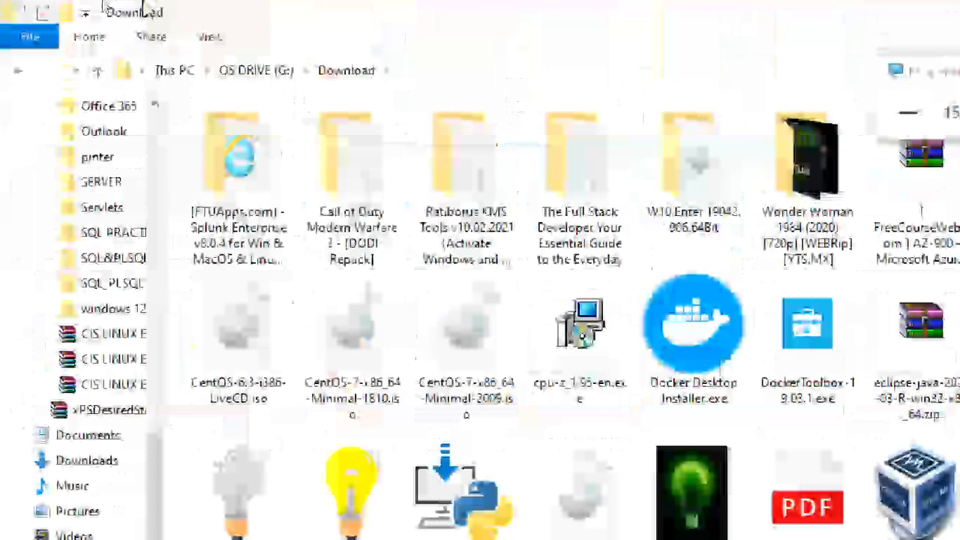
- Return to OS DRIVE (G:), select the 19042.631 20h2 CLIENTENTERPRISEEVAL x64 disc image, and minimize File Explorer
{"action": "left_click", "coordinate": [279, 74]}
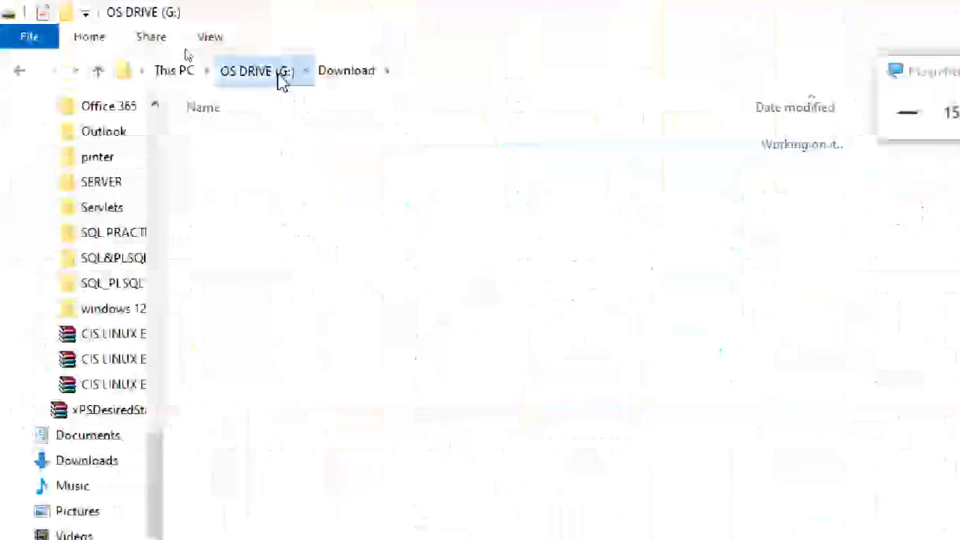
{"action": "scroll", "coordinate": [326, 509], "scroll_direction": "down", "scroll_amount": 5}
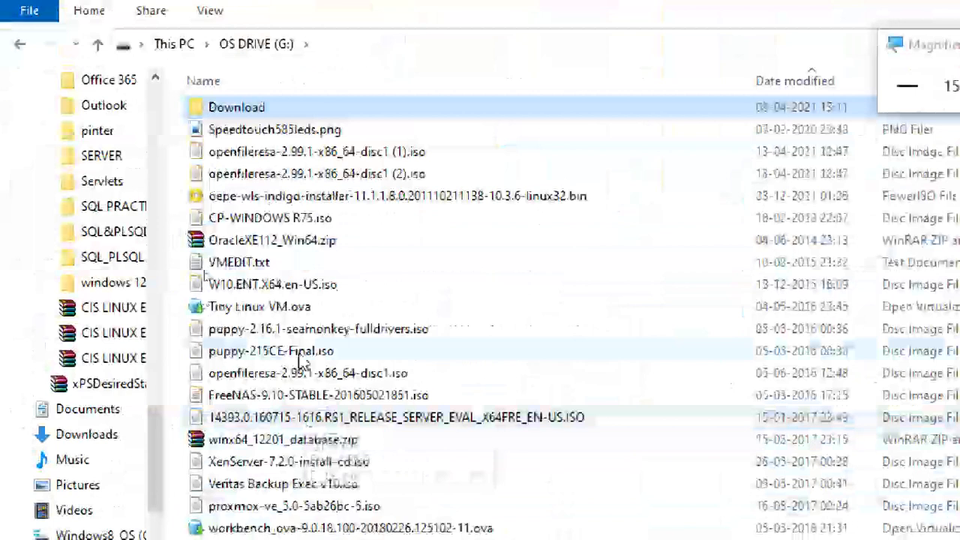
{"action": "scroll", "coordinate": [322, 417], "scroll_direction": "down", "scroll_amount": 3}
{"action": "scroll", "coordinate": [322, 417], "scroll_direction": "down", "scroll_amount": 8}
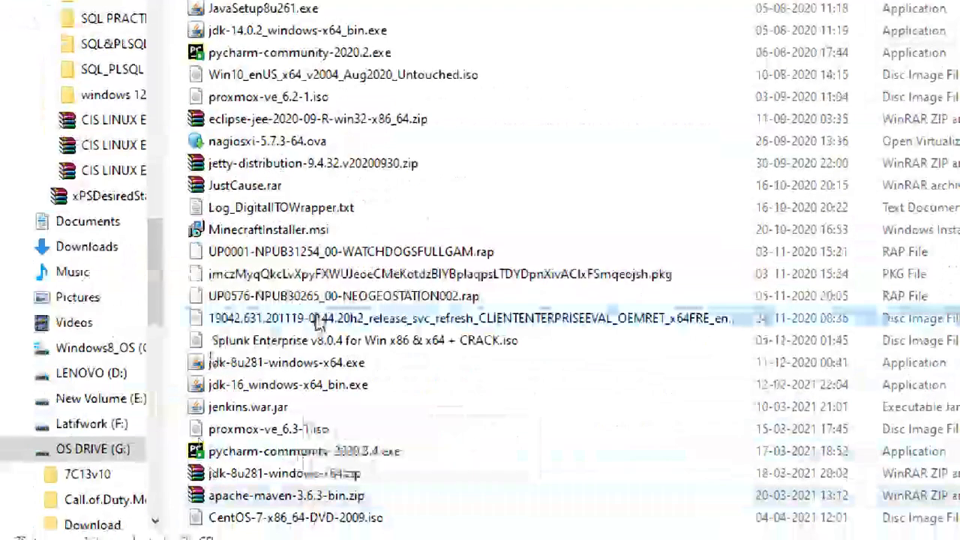
{"action": "left_click", "coordinate": [318, 321]}
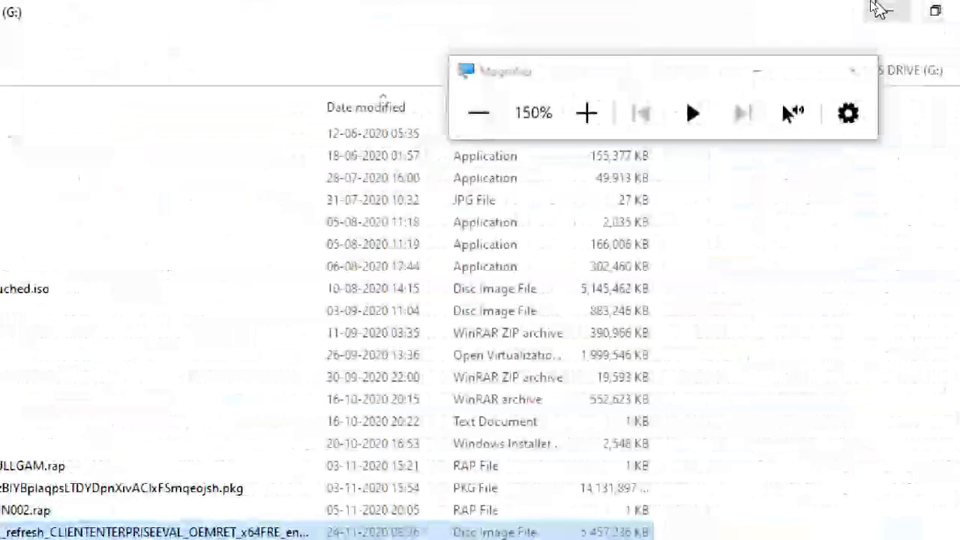
{"action": "left_click", "coordinate": [878, 10]}
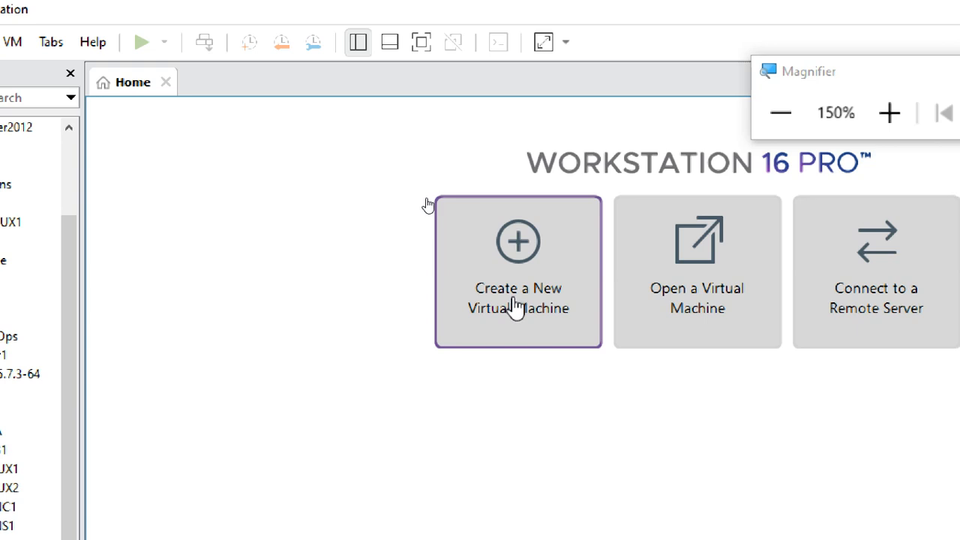
- Start a new virtual machine with the Typical configuration and choose to install the operating system later
{"action": "left_click", "coordinate": [514, 308]}
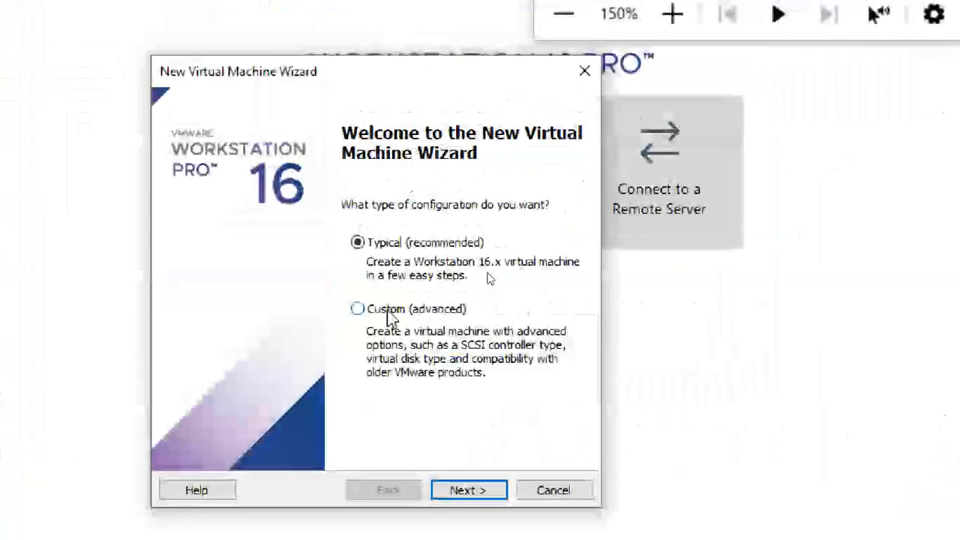
{"action": "left_click", "coordinate": [390, 185]}
{"action": "left_click", "coordinate": [401, 244]}
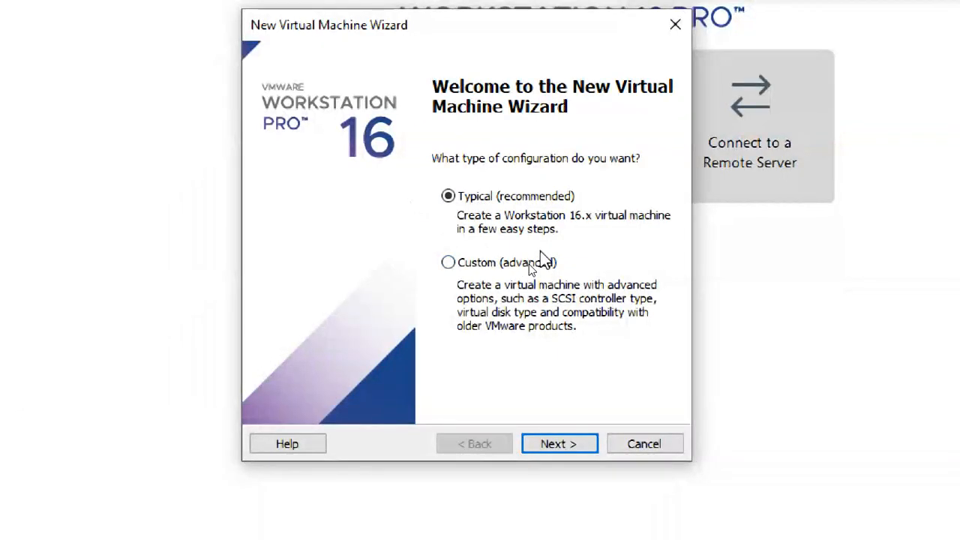
{"action": "left_click", "coordinate": [555, 444]}
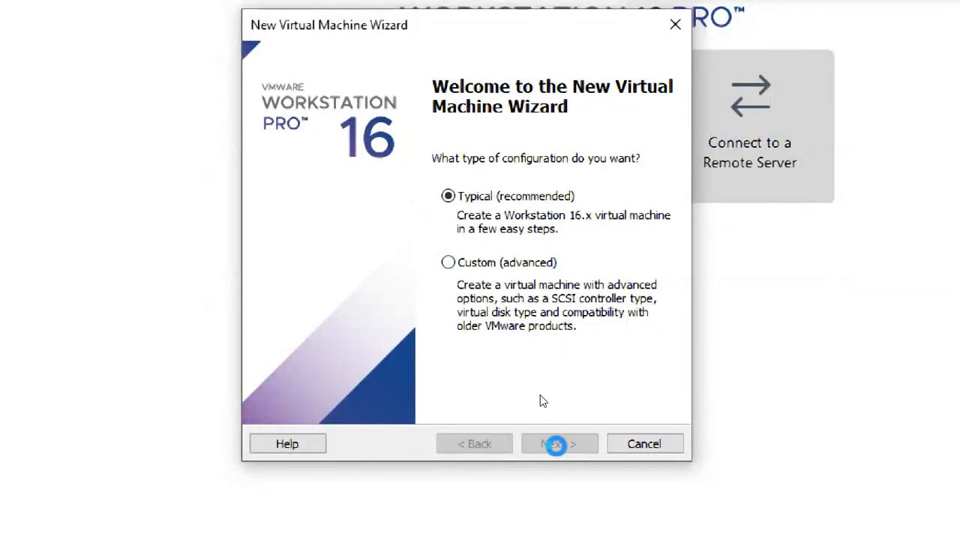
{"action": "left_click", "coordinate": [486, 449]}
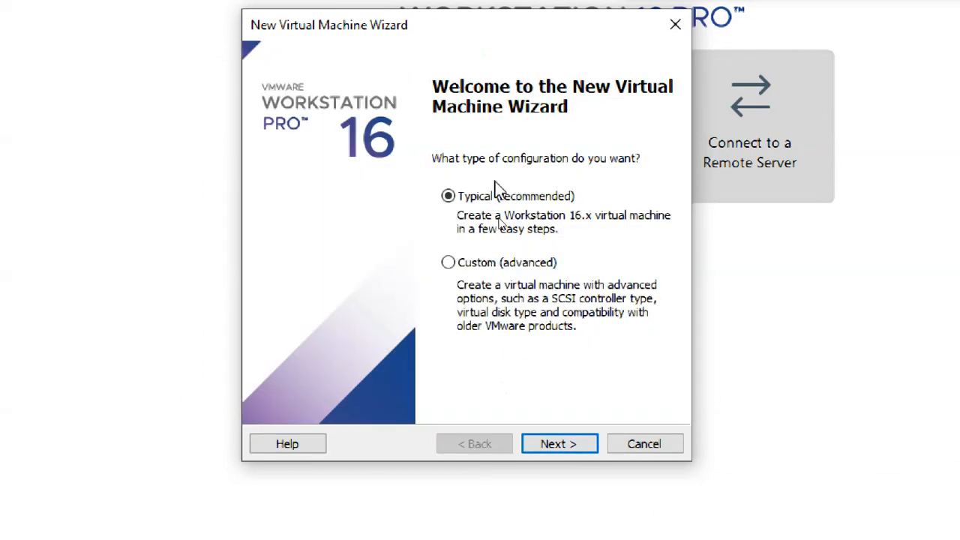
{"action": "left_click", "coordinate": [564, 444]}
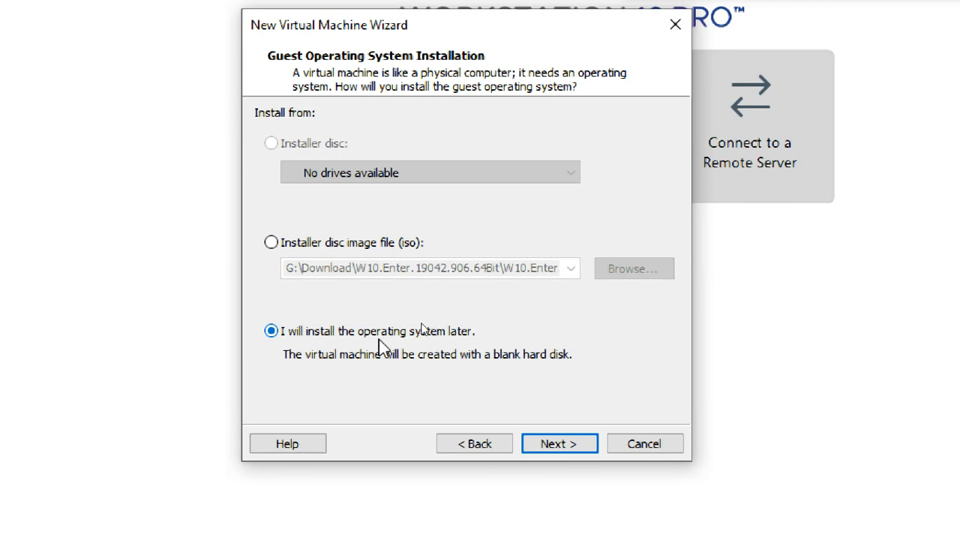
{"action": "left_click", "coordinate": [568, 447]}
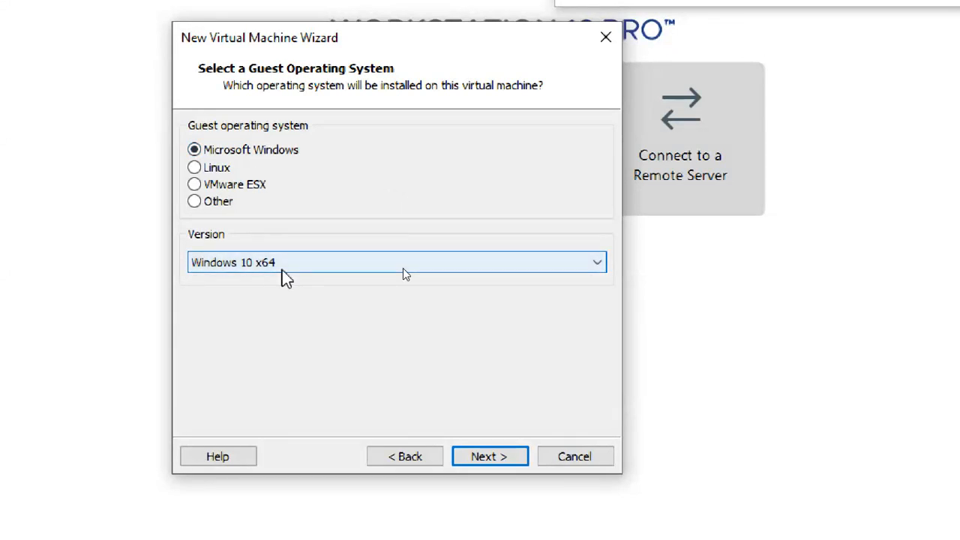
- Try the Windows 10 version for the Microsoft Windows guest, settle on Windows 10 x64, and continue to the naming page
{"action": "left_click", "coordinate": [282, 266]}
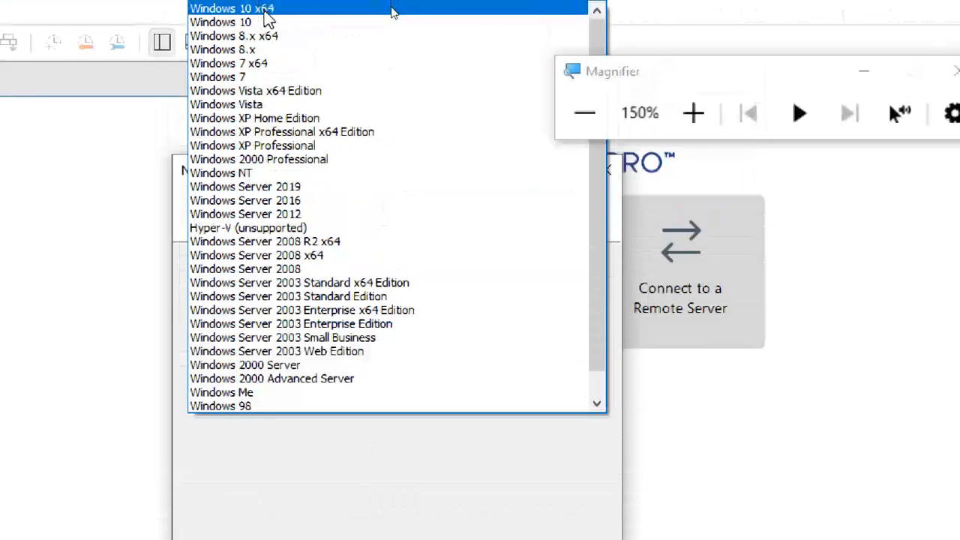
{"action": "left_click", "coordinate": [264, 11]}
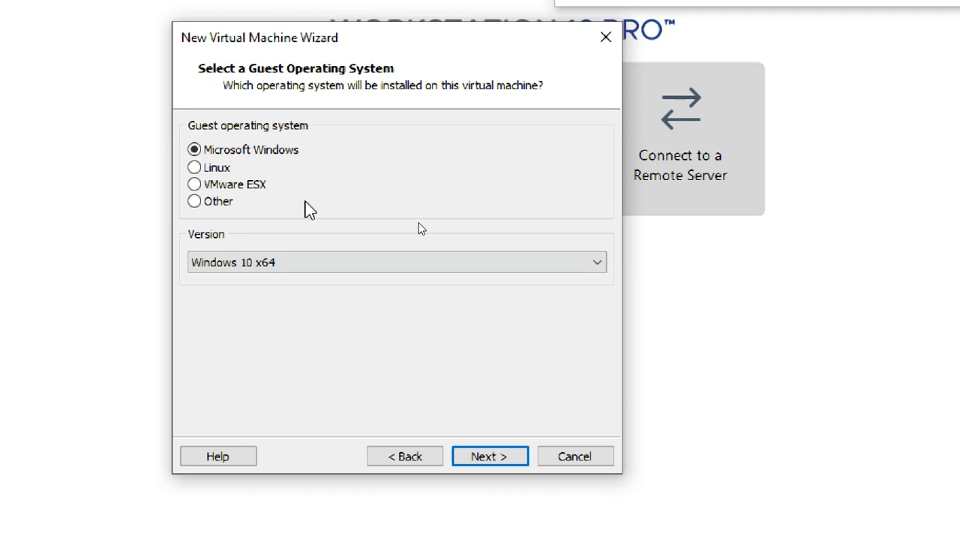
{"action": "left_click", "coordinate": [344, 270]}
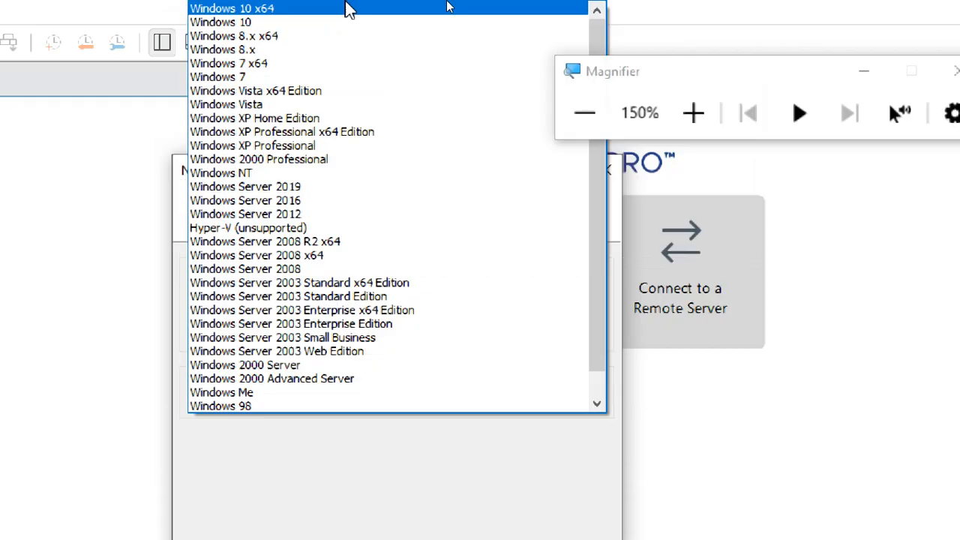
{"action": "left_click", "coordinate": [303, 22]}
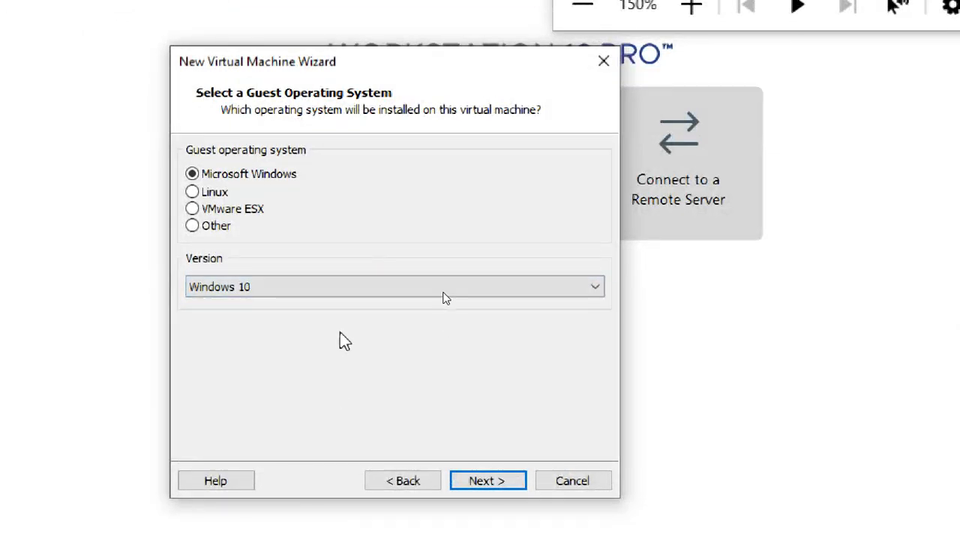
{"action": "left_click", "coordinate": [325, 286]}
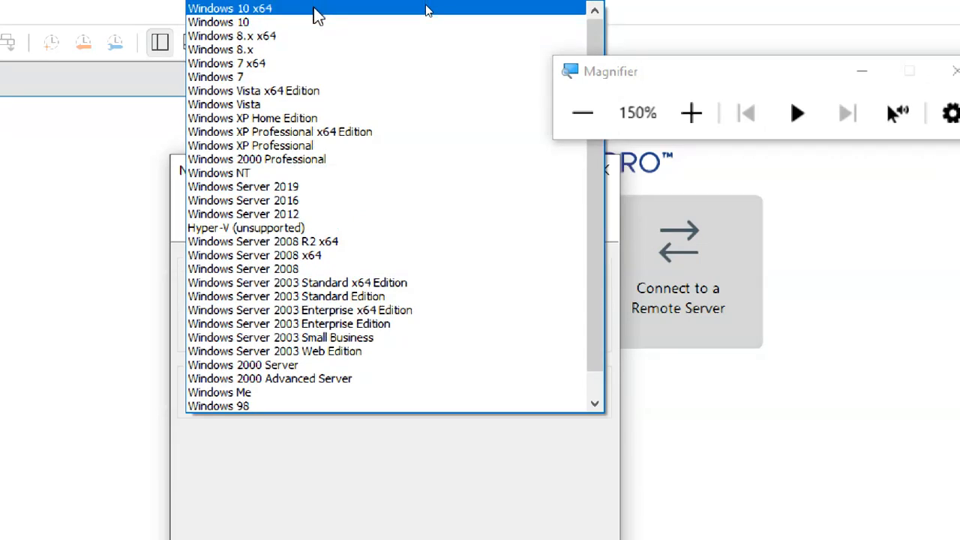
{"action": "left_click", "coordinate": [313, 9]}
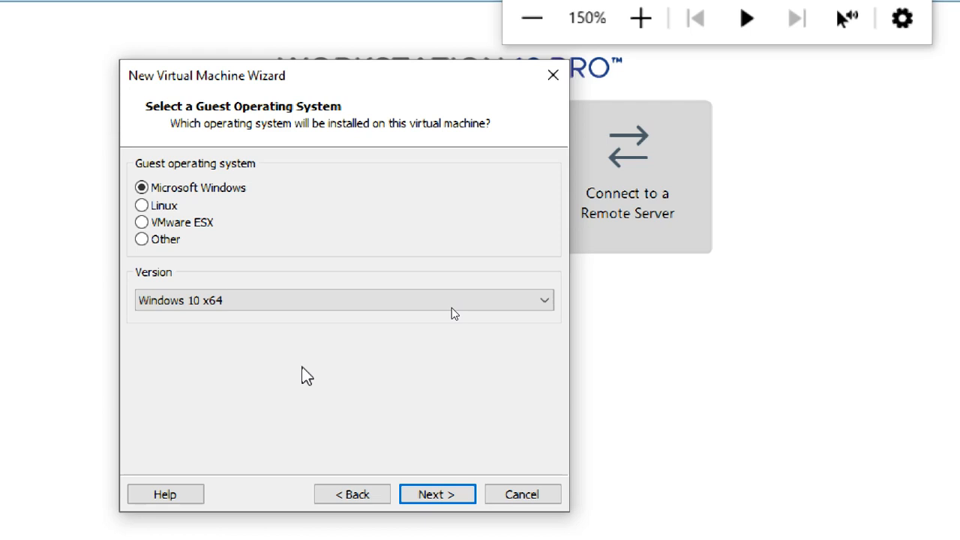
{"action": "left_click", "coordinate": [435, 449]}
- Name the virtual machine CTS2WINC1
{"action": "left_click", "coordinate": [237, 146]}
{"action": "left_click_drag", "start_coordinate": [141, 151], "coordinate": [245, 149]}
{"action": "left_click", "coordinate": [245, 150]}
{"action": "left_click_drag", "start_coordinate": [266, 241], "coordinate": [137, 252]}
{"action": "type", "text": "C"}
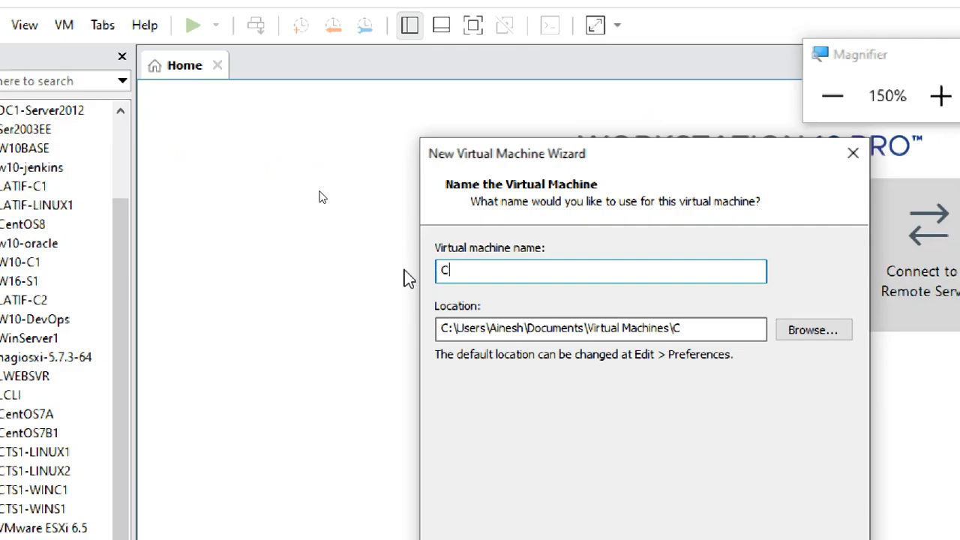
{"action": "type", "text": "TS2"}
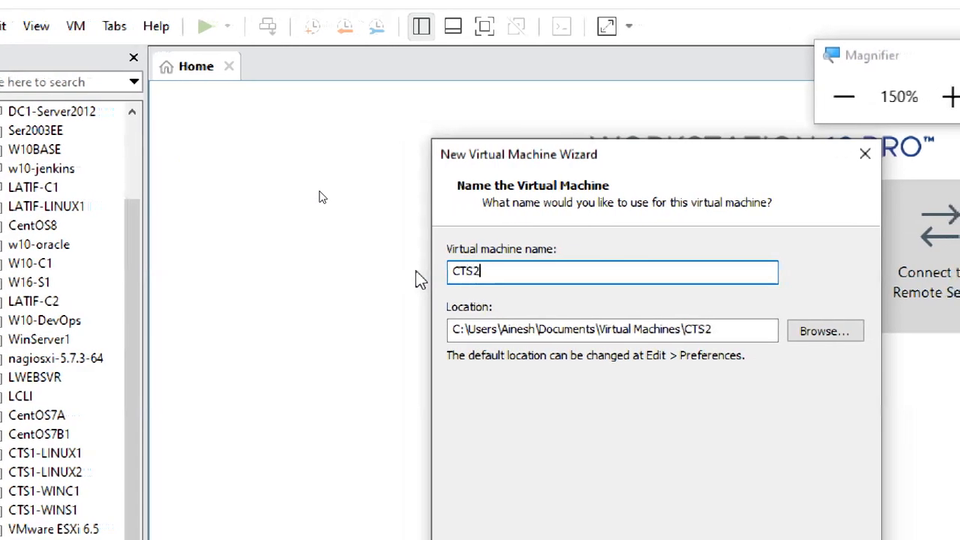
{"action": "type", "text": "WIN"}
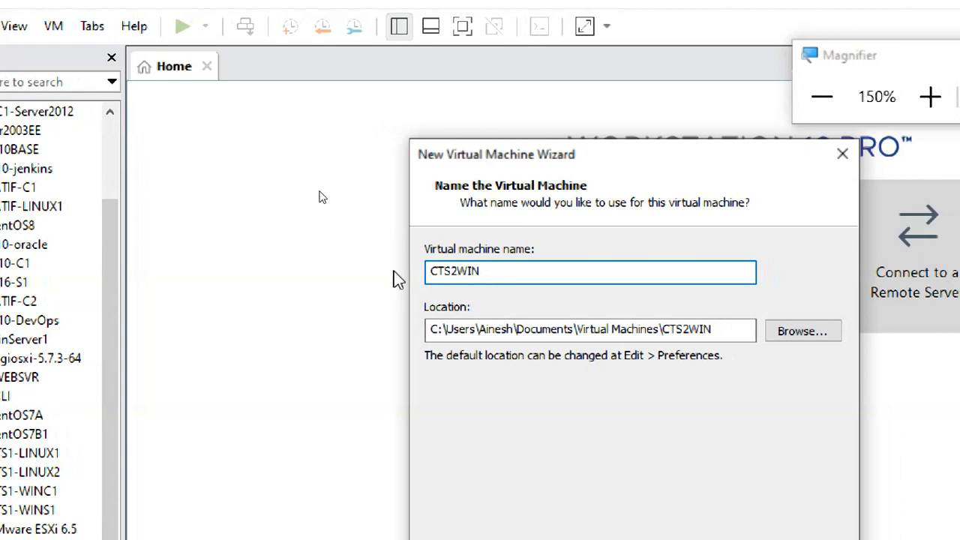
{"action": "key", "text": "BackSpace"}
{"action": "key", "text": "BackSpace"}
{"action": "key", "text": "BackSpace"}
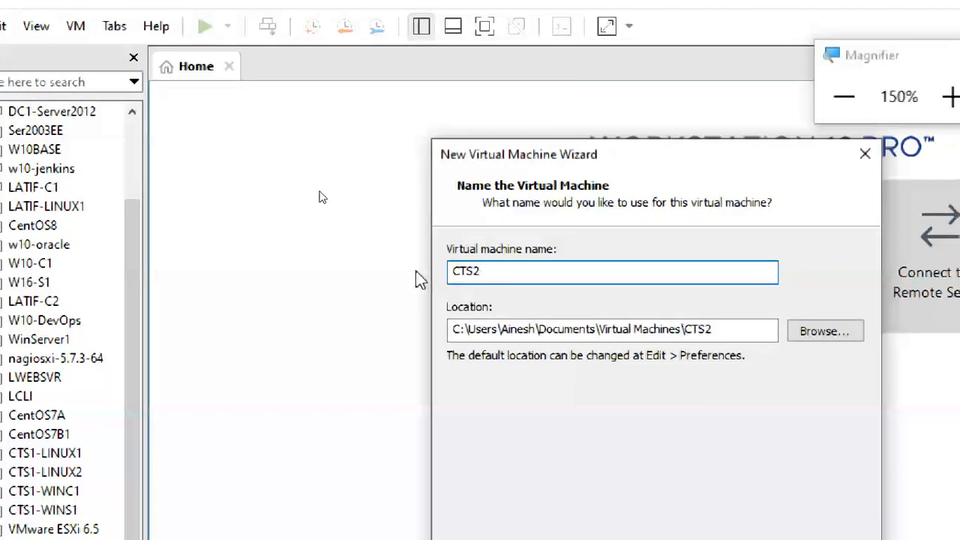
{"action": "type", "text": "W"}
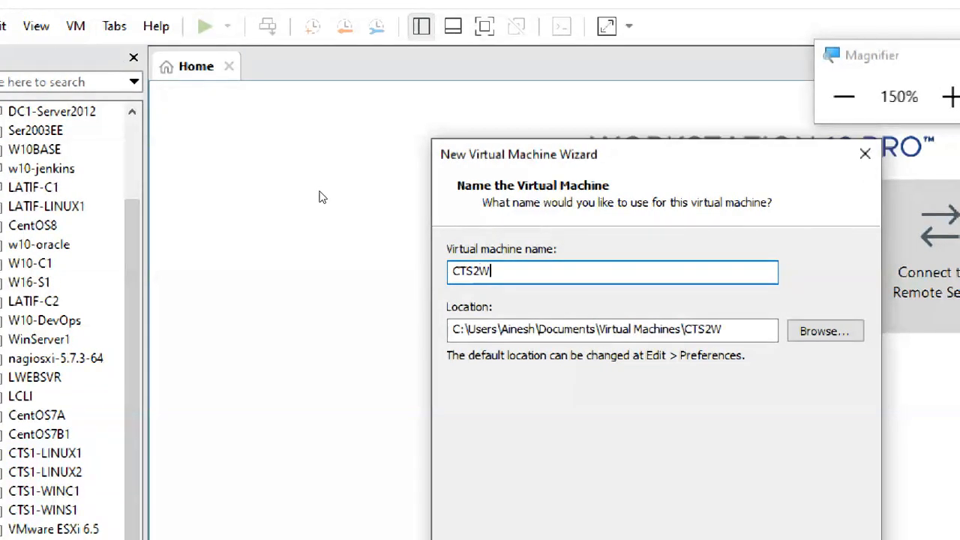
{"action": "type", "text": "INC1"}
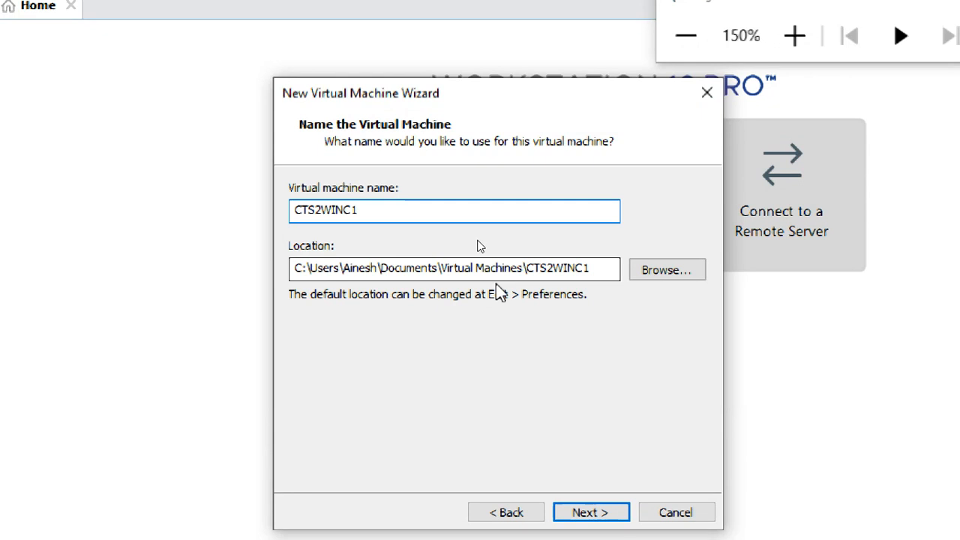
- Replace the virtual machine's default location with H:\CTS2 2021
{"action": "left_click_drag", "start_coordinate": [295, 269], "coordinate": [591, 285]}
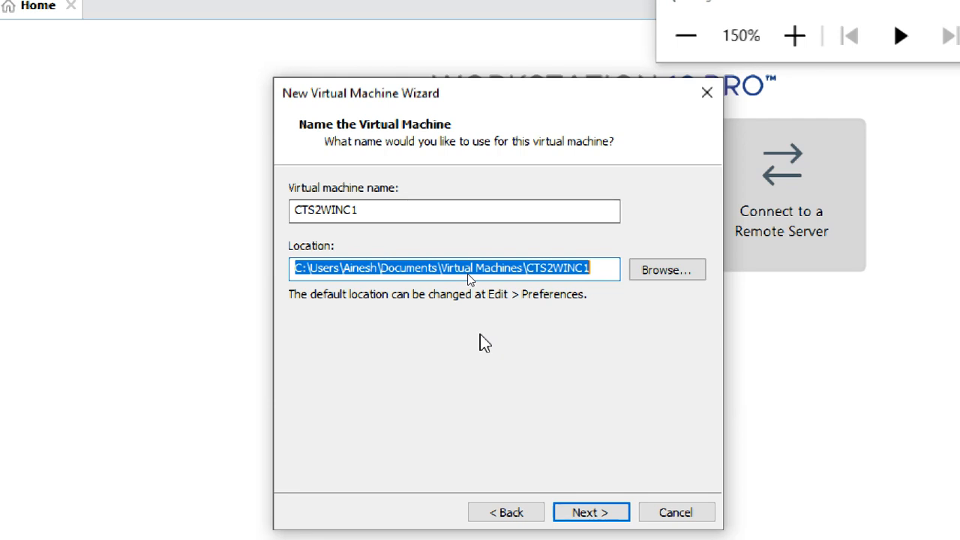
{"action": "type", "text": "H"}
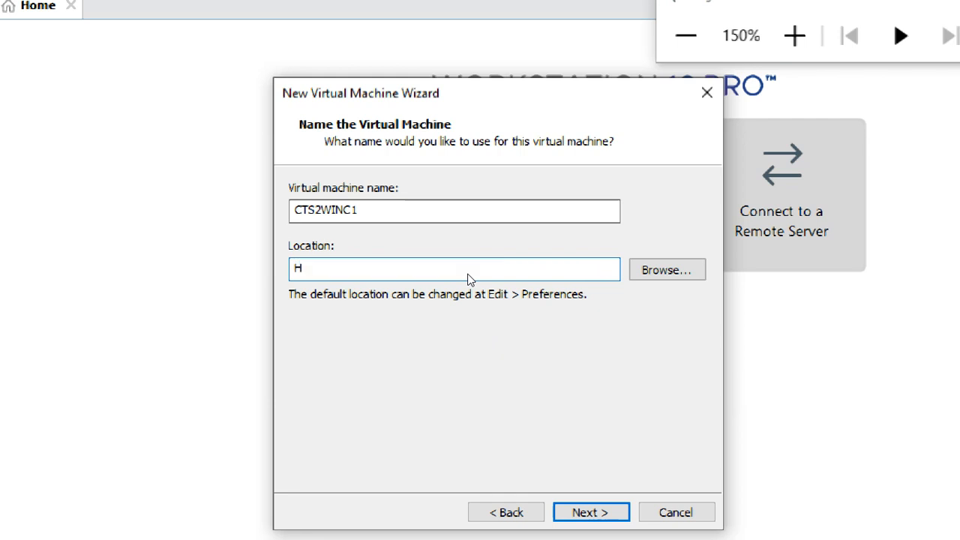
{"action": "type", "text": ":\\"}
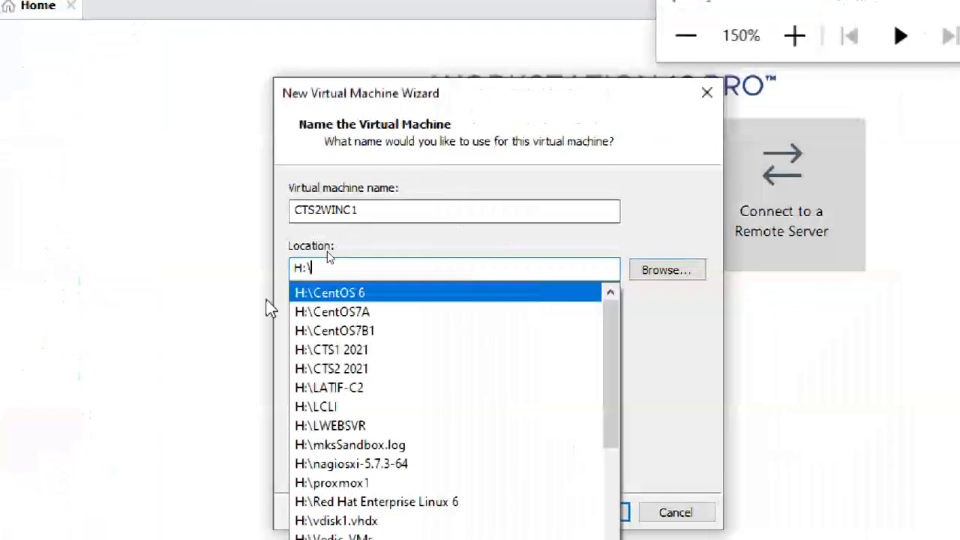
{"action": "left_click", "coordinate": [335, 368]}
{"action": "left_click", "coordinate": [391, 274]}
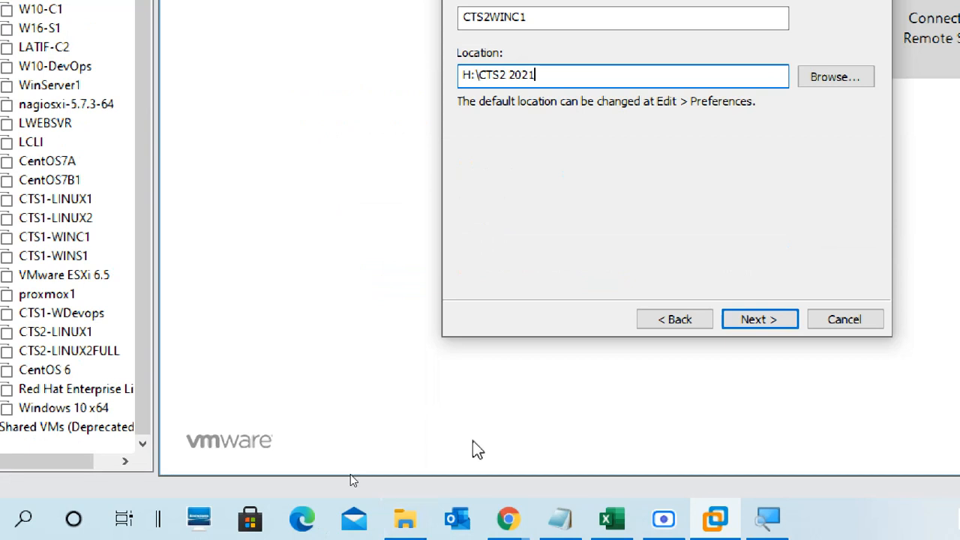
- Switch to File Explorer, open VM DRIVE (H:) from This PC and select the "CTS2 2021" folder
{"action": "left_click", "coordinate": [405, 519]}
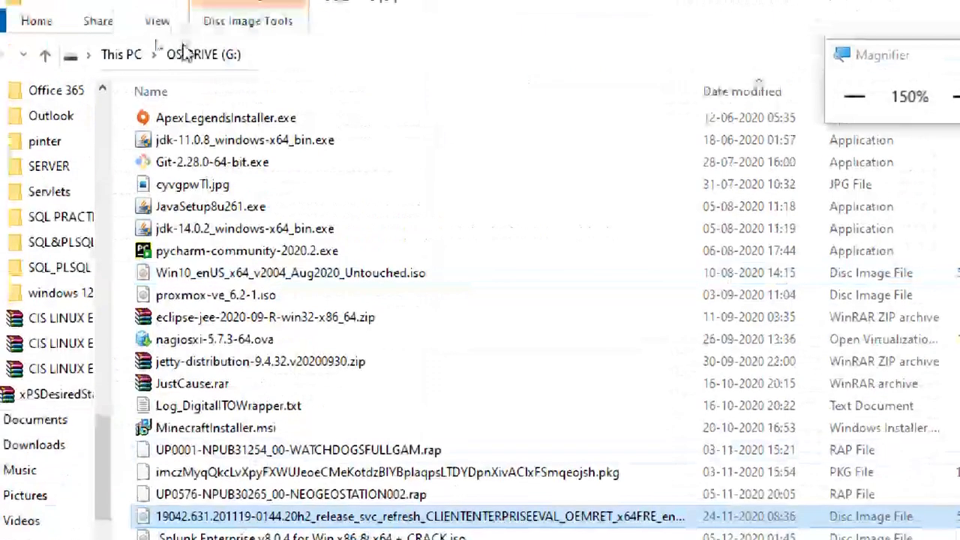
{"action": "left_click", "coordinate": [112, 54]}
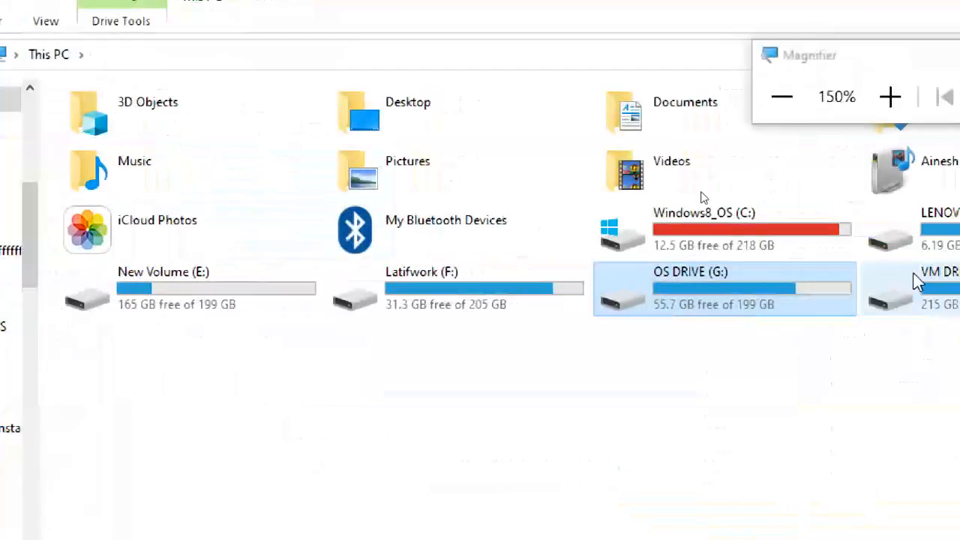
{"action": "double_click", "coordinate": [916, 282]}
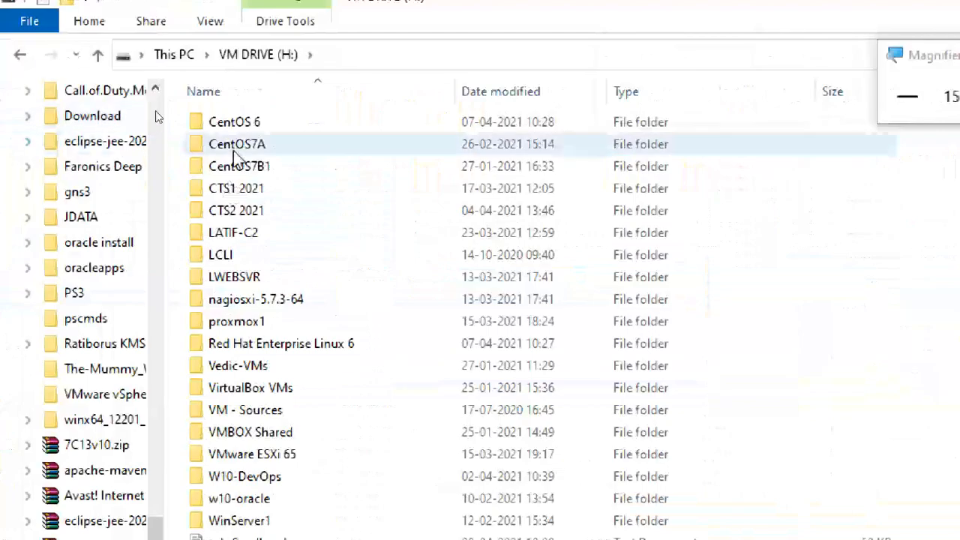
{"action": "left_click", "coordinate": [257, 212]}
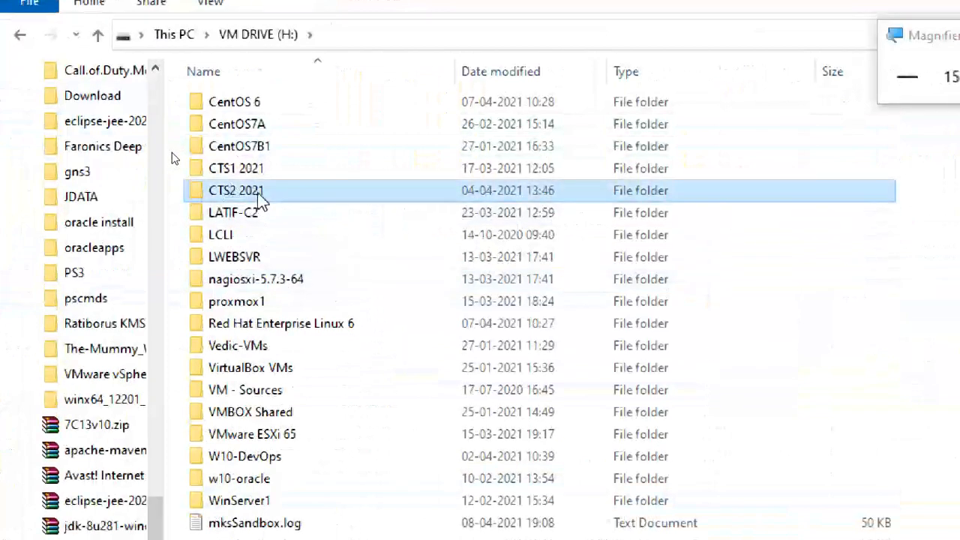
- Open the "CTS2 2021" folder on VM DRIVE (H:) and examine its path and the files inside CTS2-LINUX2FULL and CTS2-LINUX1
{"action": "double_click", "coordinate": [257, 192]}
{"action": "left_click", "coordinate": [435, 38]}
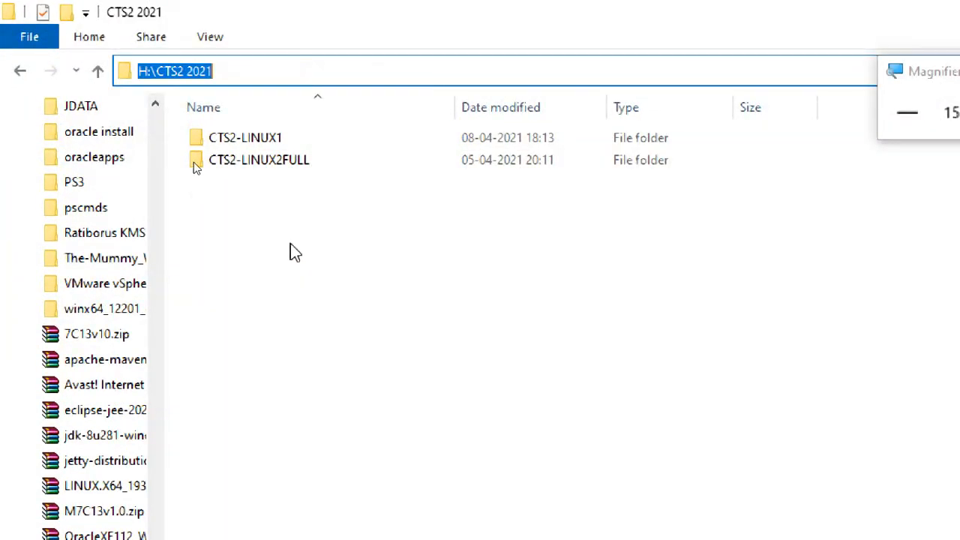
{"action": "left_click", "coordinate": [19, 71]}
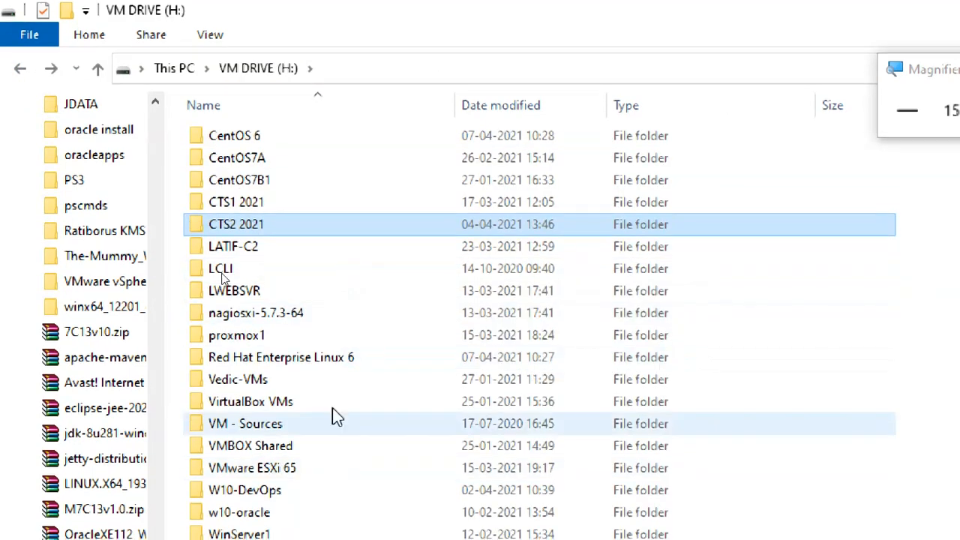
{"action": "left_click", "coordinate": [338, 360]}
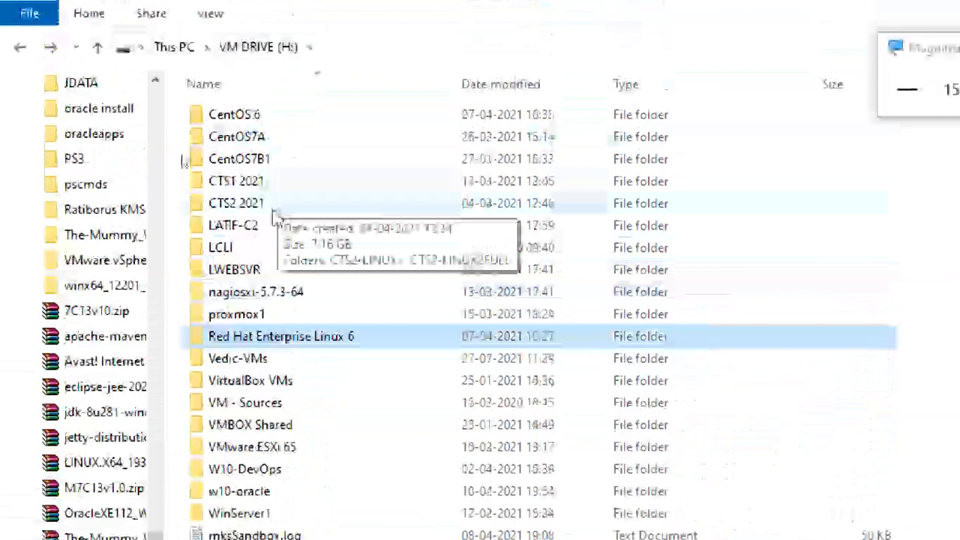
{"action": "double_click", "coordinate": [236, 158]}
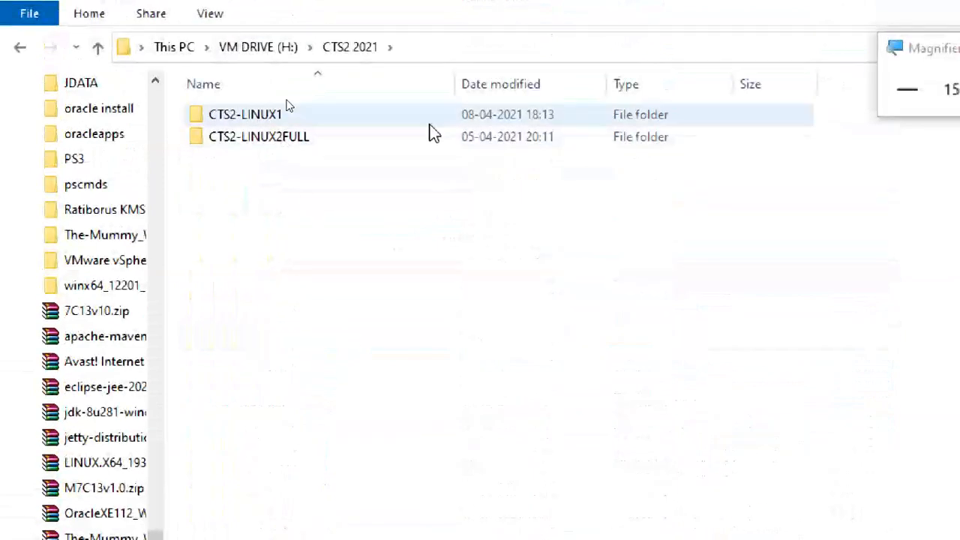
{"action": "double_click", "coordinate": [251, 138]}
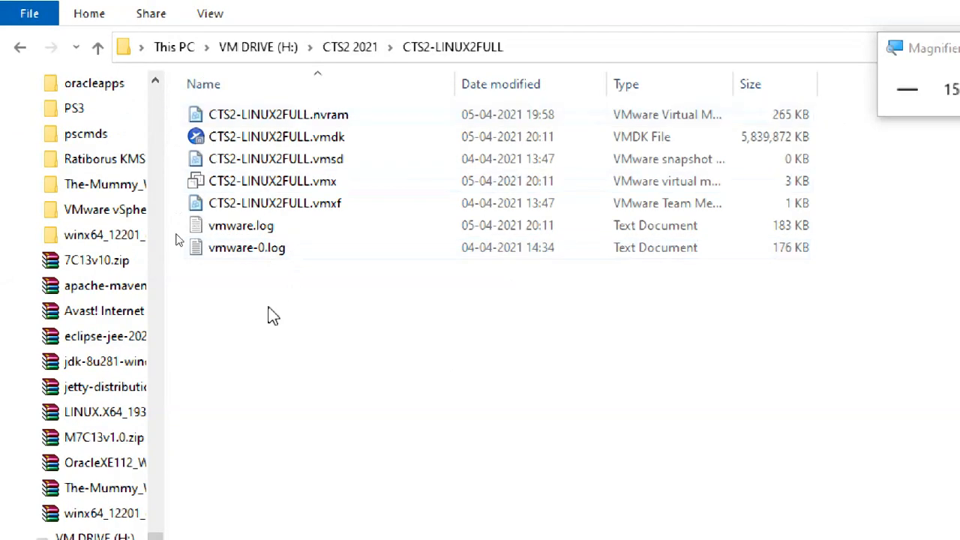
{"action": "left_click", "coordinate": [356, 51]}
{"action": "double_click", "coordinate": [274, 120]}
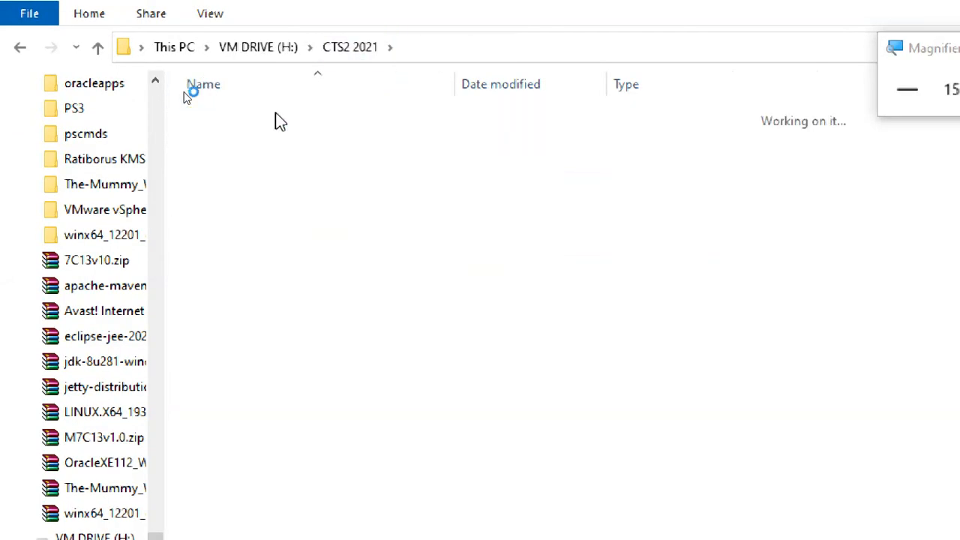
- Return to the "CTS2 2021" folder and copy its full path, H:\CTS2 2021
{"action": "left_click", "coordinate": [354, 51]}
{"action": "left_click", "coordinate": [165, 46]}
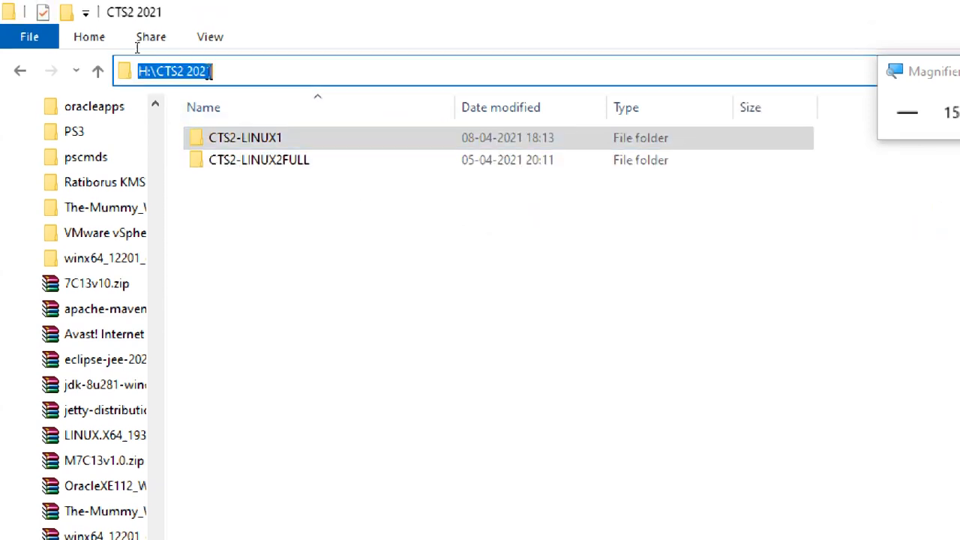
{"action": "right_click", "coordinate": [166, 70]}
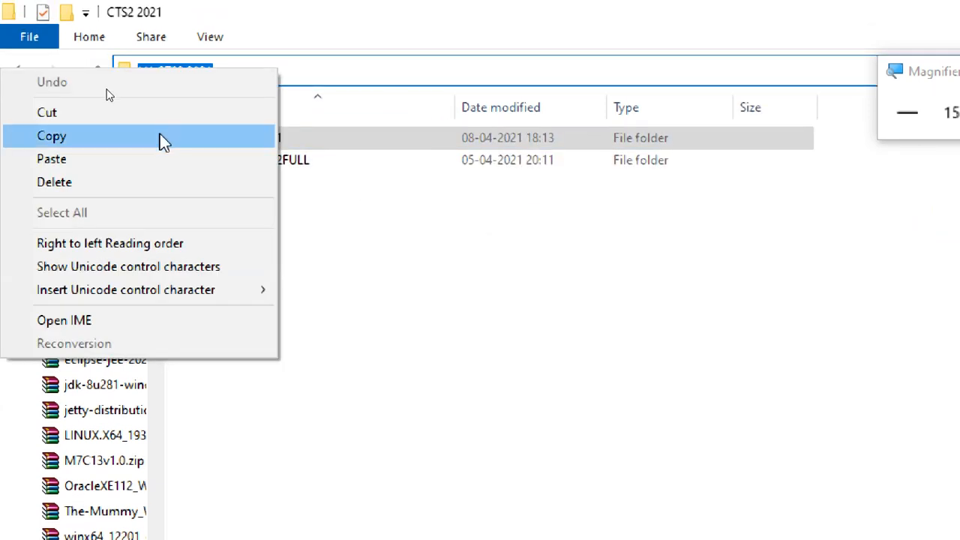
{"action": "left_click", "coordinate": [163, 142]}
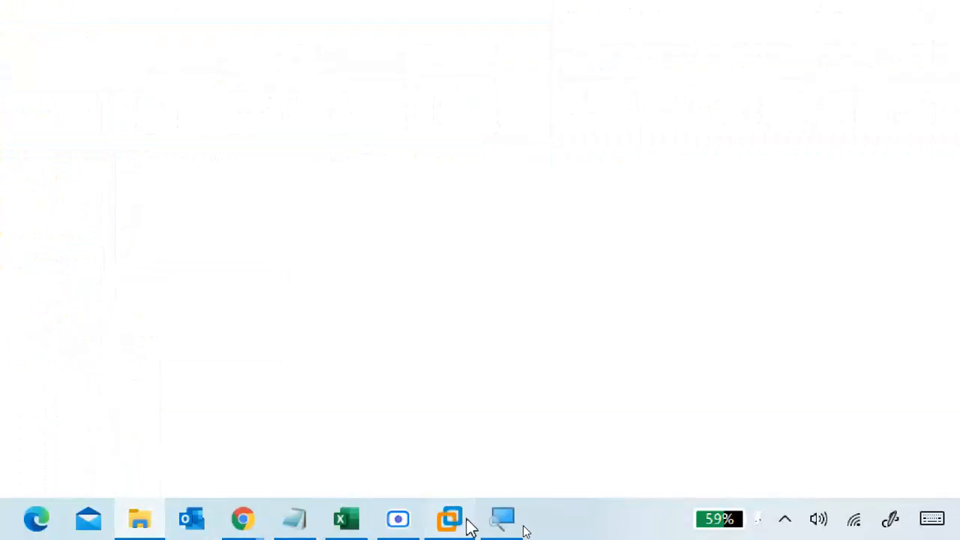
- Switch to VMware Workstation and set the virtual machine's location to H:\CTS2 2021\CTS2WINC1 using the copied path and the machine name
{"action": "left_click", "coordinate": [450, 517]}
{"action": "left_click_drag", "start_coordinate": [282, 196], "coordinate": [75, 219]}
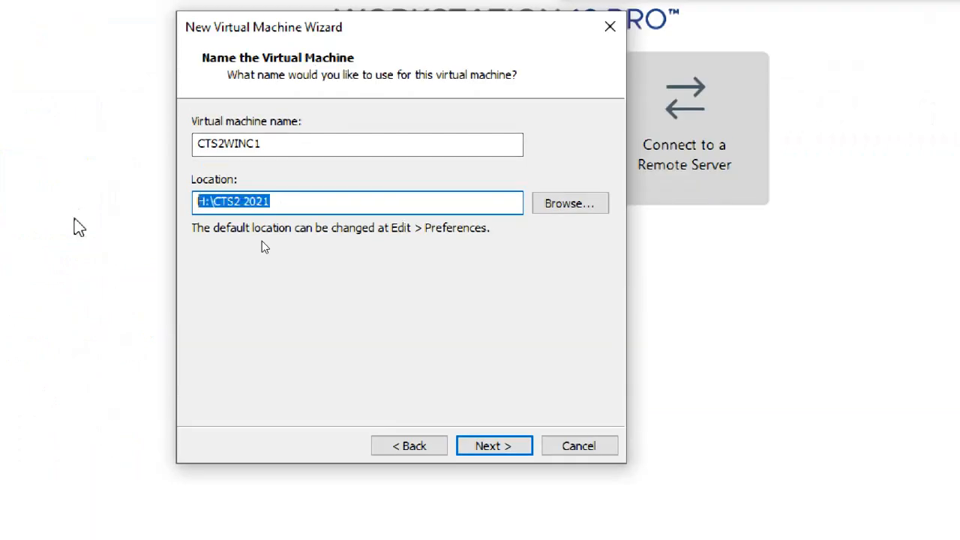
{"action": "key", "text": "ctrl+v"}
{"action": "type", "text": "\\"}
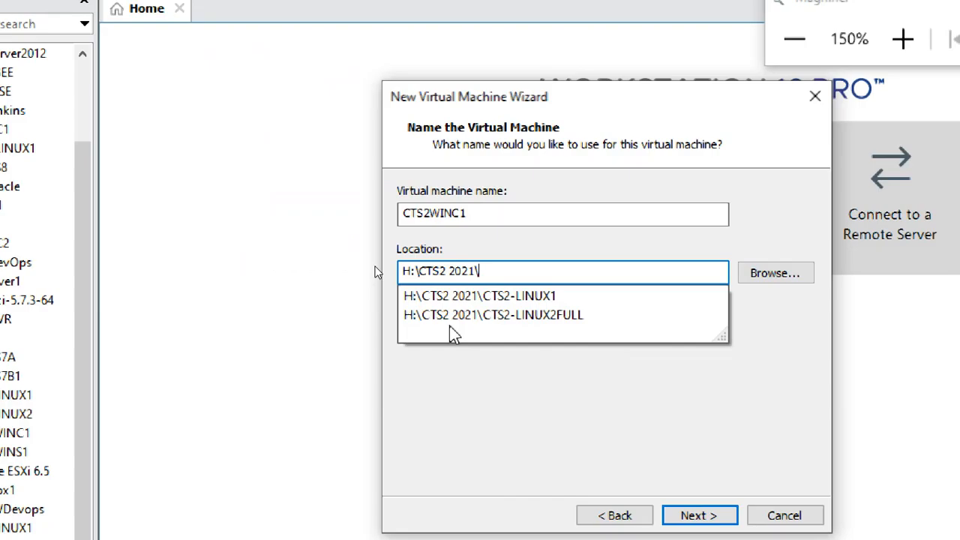
{"action": "left_click_drag", "start_coordinate": [480, 212], "coordinate": [384, 218]}
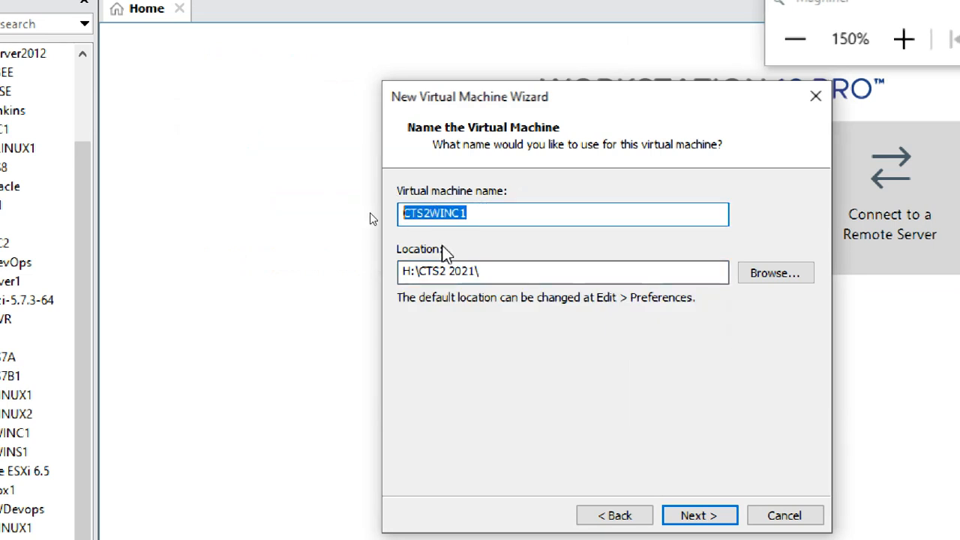
{"action": "key", "text": "ctrl+c"}
{"action": "left_click", "coordinate": [491, 271]}
{"action": "key", "text": "ctrl+v"}
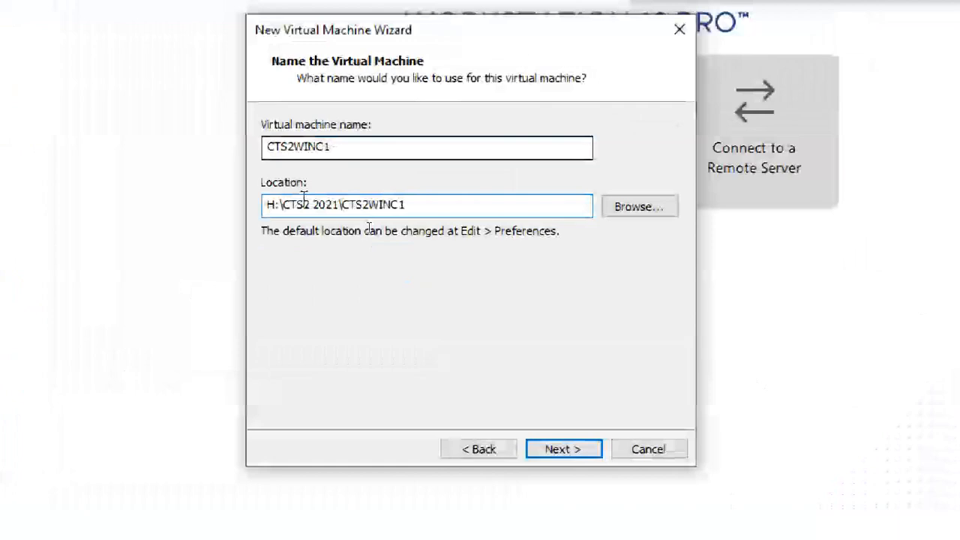
- Try the location without the "CTS2 2021" folder, as H:\CTS2WINC1, and undo the removal
{"action": "left_click_drag", "start_coordinate": [342, 205], "coordinate": [285, 204]}
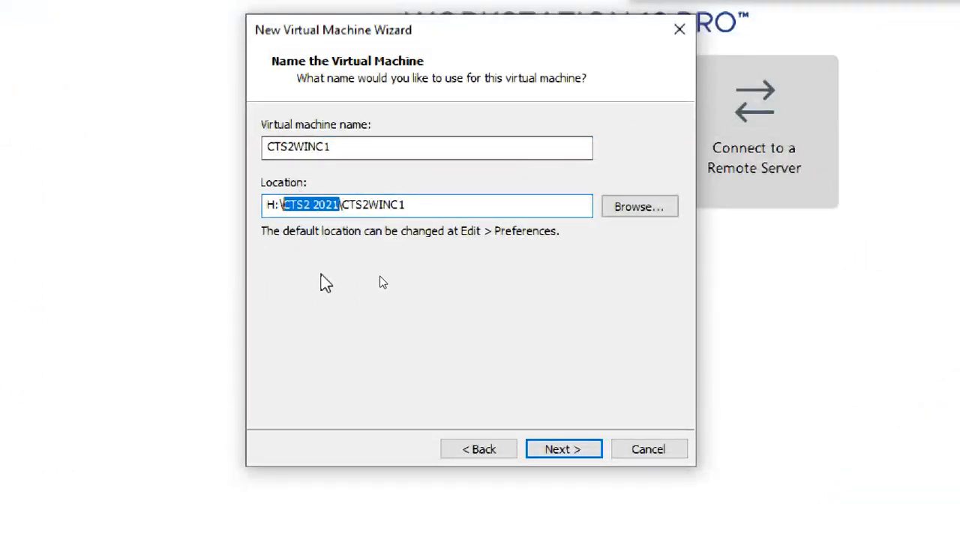
{"action": "key", "text": "BackSpace"}
{"action": "key", "text": "BackSpace"}
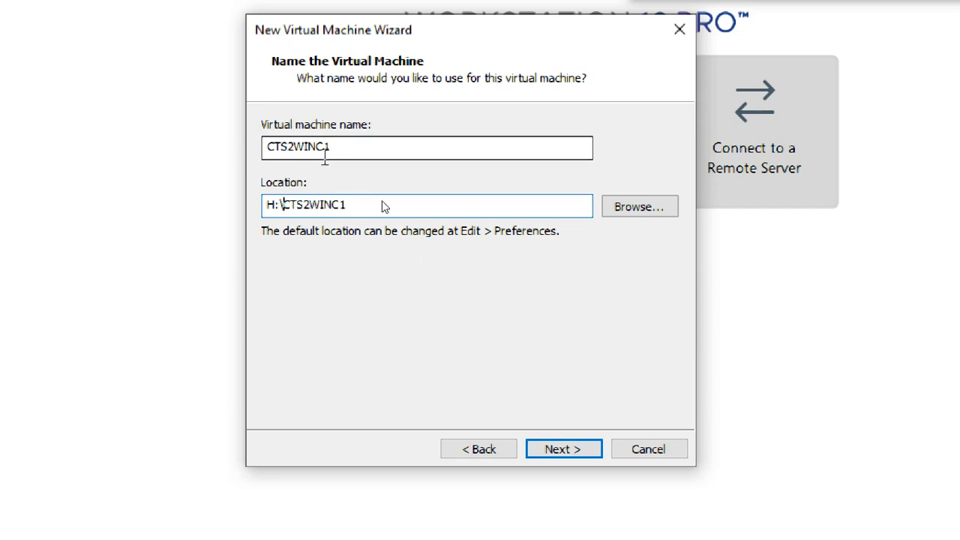
{"action": "left_click_drag", "start_coordinate": [335, 148], "coordinate": [272, 154]}
{"action": "left_click_drag", "start_coordinate": [345, 204], "coordinate": [283, 205]}
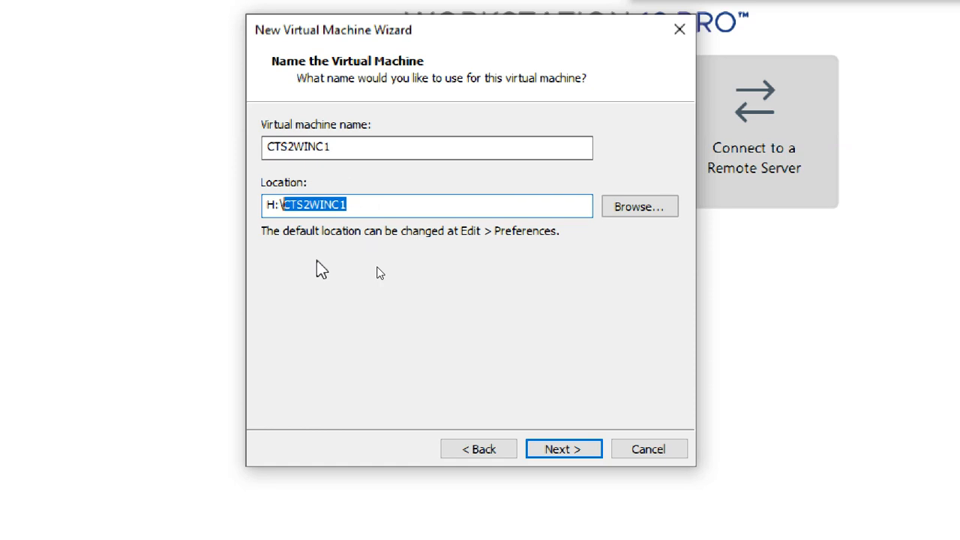
{"action": "left_click", "coordinate": [381, 204]}
{"action": "key", "text": "ctrl+z"}
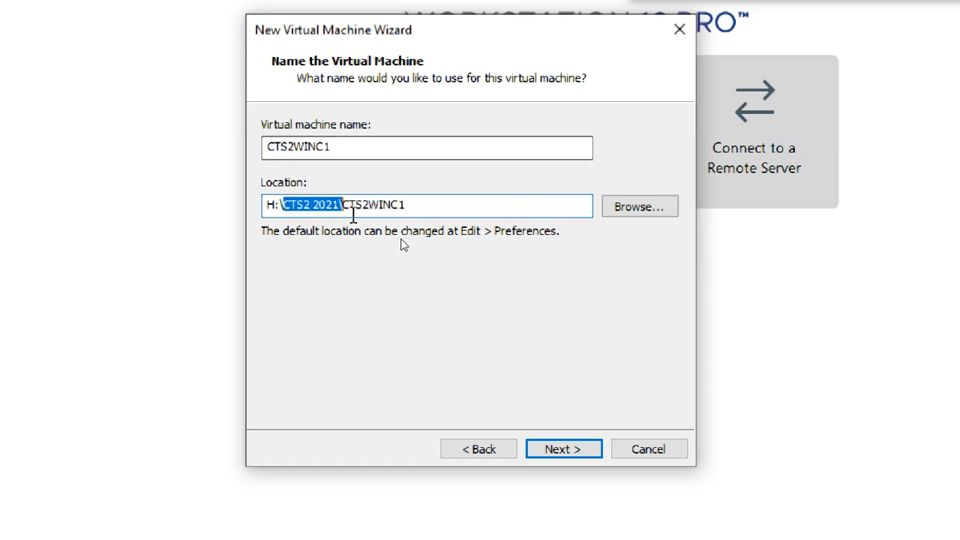
{"action": "left_click", "coordinate": [356, 210]}
{"action": "mouse_move", "coordinate": [339, 205]}
{"action": "left_mouse_down"}
{"action": "mouse_move", "coordinate": [268, 204]}
{"action": "mouse_move", "coordinate": [347, 208]}
{"action": "left_mouse_up"}
{"action": "left_click", "coordinate": [302, 207]}
{"action": "left_click", "coordinate": [345, 207]}
{"action": "double_click", "coordinate": [343, 206]}
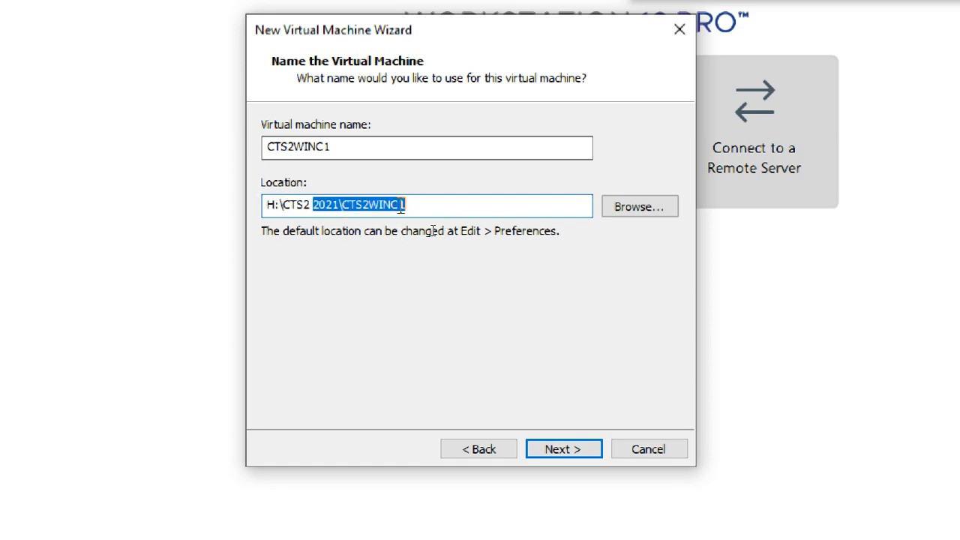
{"action": "left_click", "coordinate": [402, 207]}
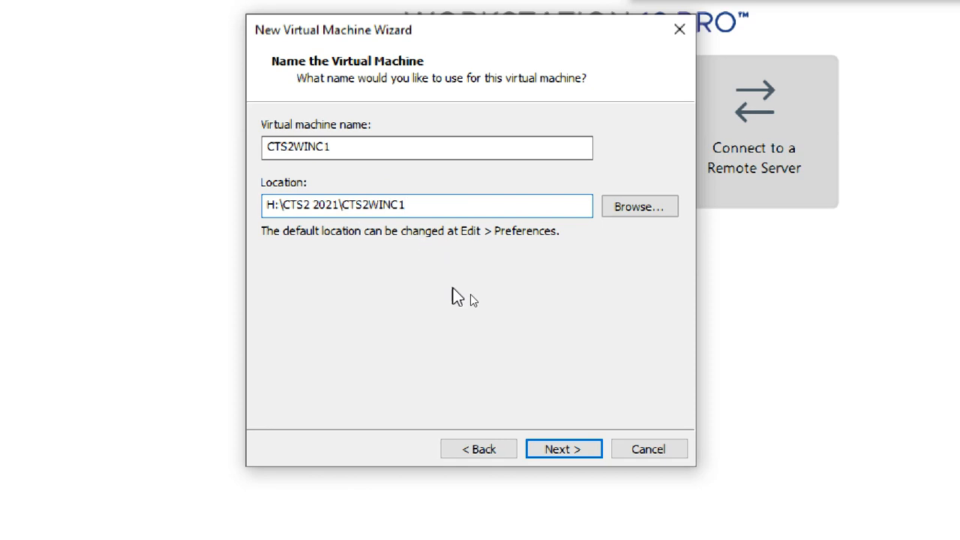
- Accept the name and location, and choose to store the virtual disk as a single file
{"action": "left_click", "coordinate": [579, 448]}
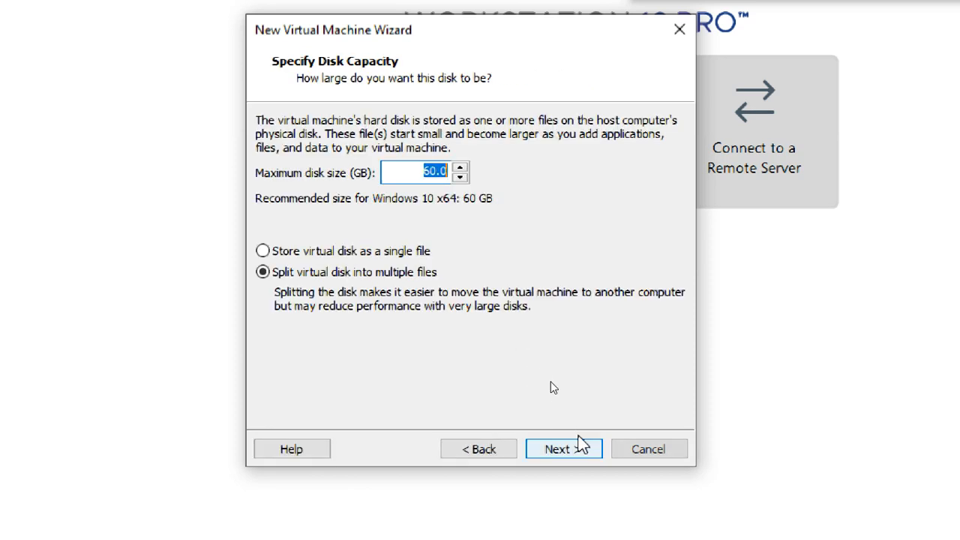
{"action": "left_click", "coordinate": [409, 252]}
{"action": "left_click", "coordinate": [437, 172]}
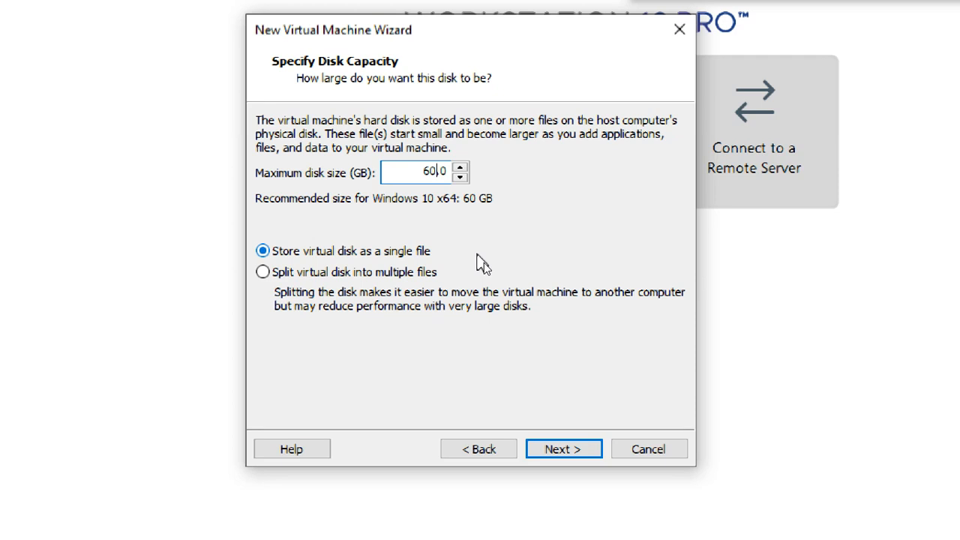
{"action": "left_click", "coordinate": [423, 174]}
{"action": "type", "text": "2"}
{"action": "key", "text": "BackSpace"}
{"action": "key", "text": "Tab"}
{"action": "left_click", "coordinate": [781, 26]}
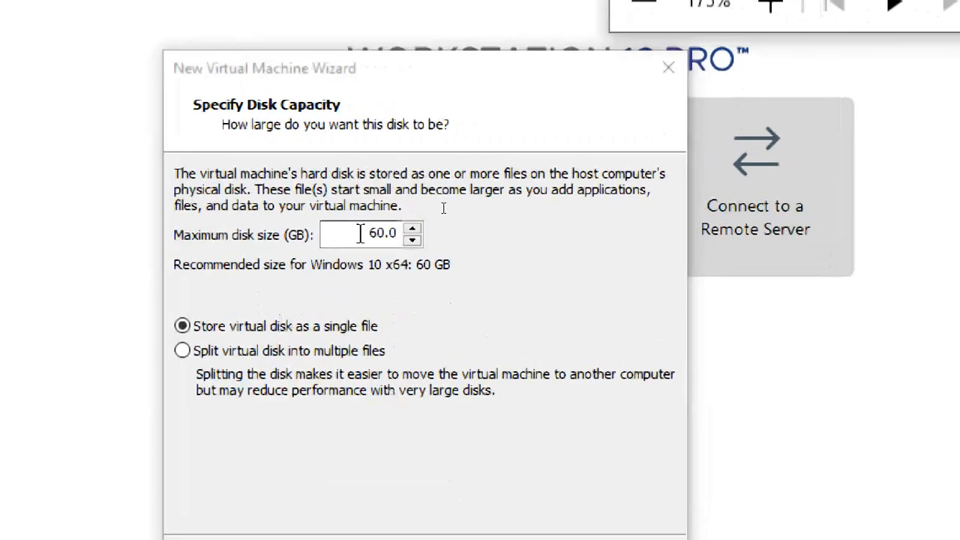
- Try the split-disk option, settle on a single-file virtual disk of 60 GB, and continue to the summary page
{"action": "left_click", "coordinate": [281, 327]}
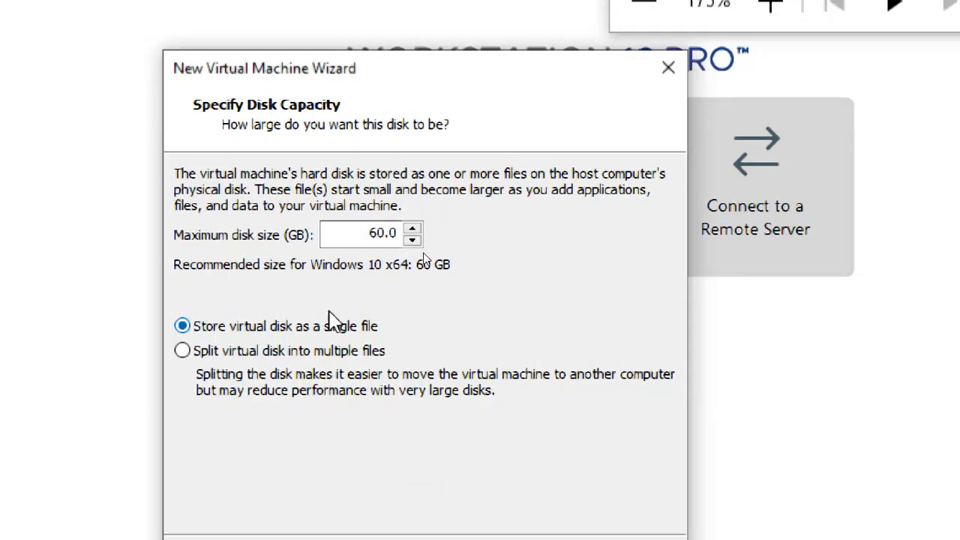
{"action": "left_click", "coordinate": [268, 353]}
{"action": "left_click", "coordinate": [259, 328]}
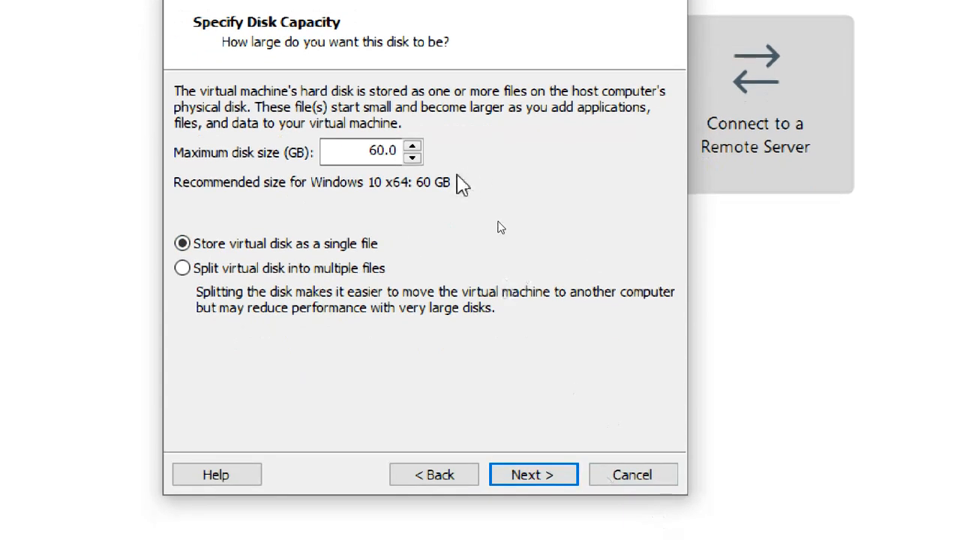
{"action": "left_click_drag", "start_coordinate": [364, 151], "coordinate": [416, 153]}
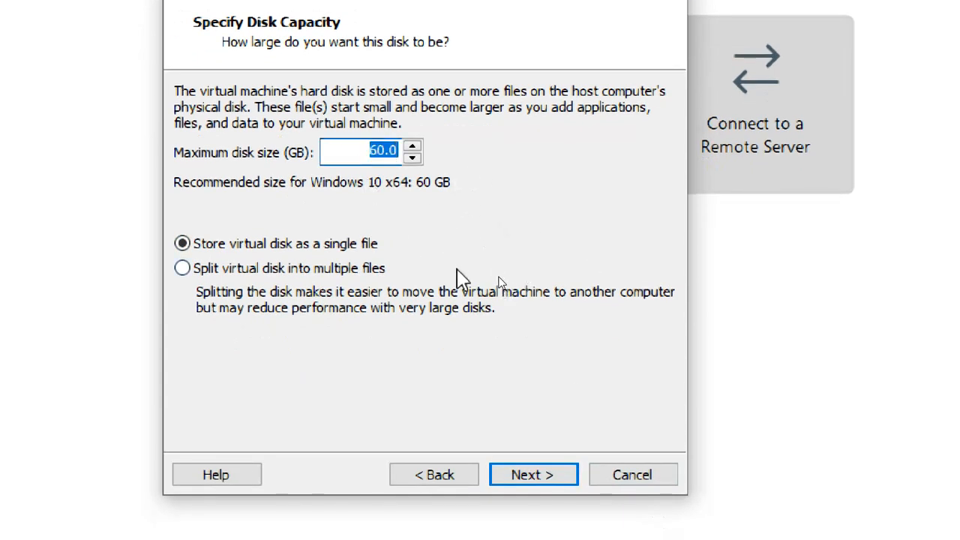
{"action": "left_click", "coordinate": [533, 475]}
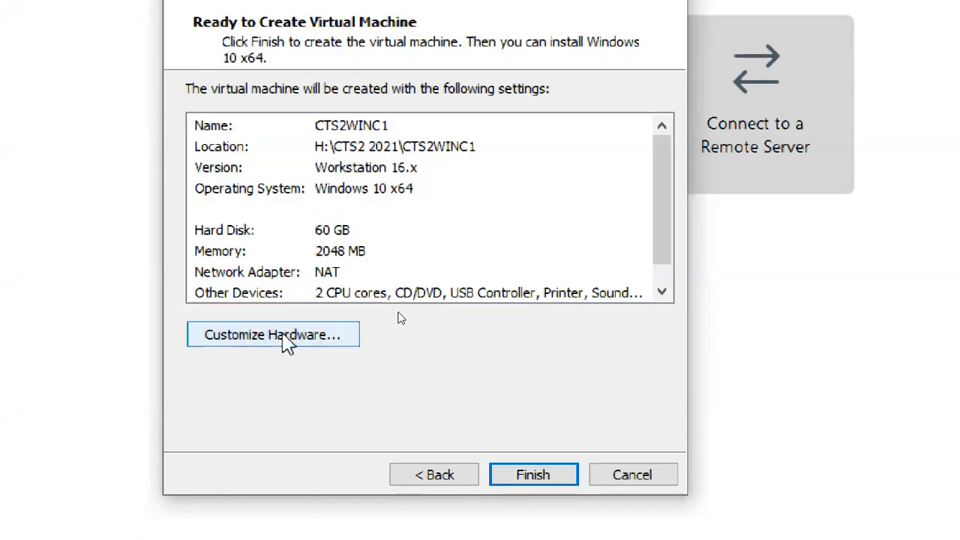
- Open the hardware customization and set the processors' number of cores per processor to 1
{"action": "left_click", "coordinate": [306, 340]}
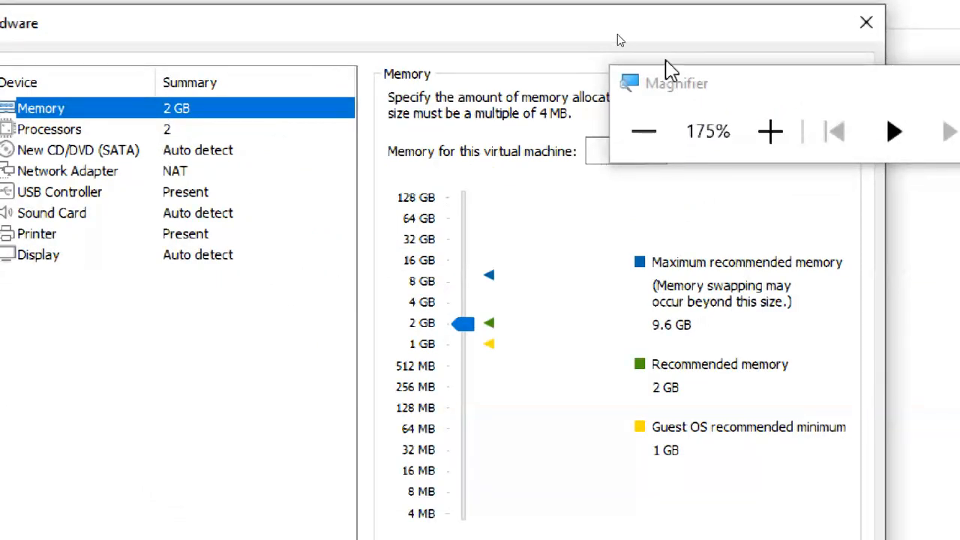
{"action": "left_click_drag", "start_coordinate": [672, 93], "coordinate": [840, 26]}
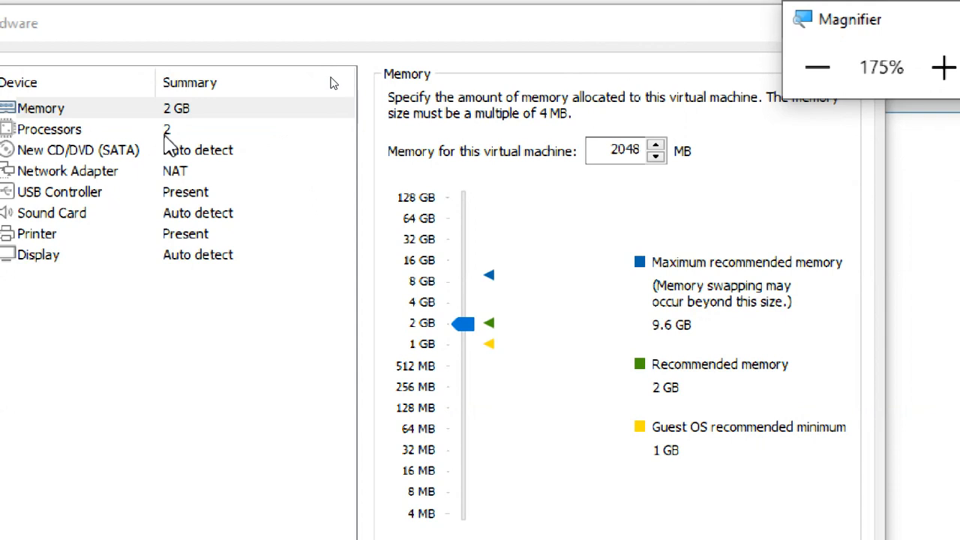
{"action": "left_click", "coordinate": [166, 135]}
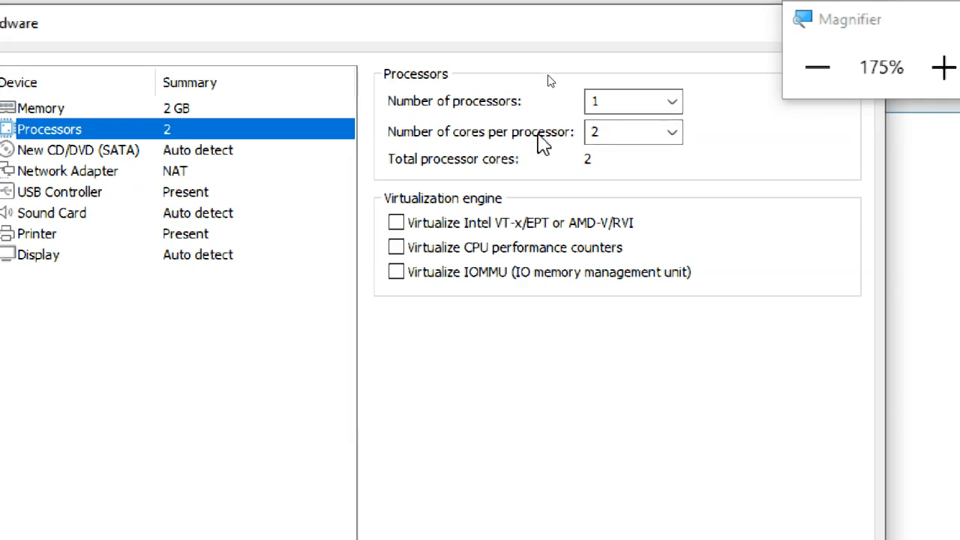
{"action": "left_click", "coordinate": [654, 139]}
{"action": "left_click", "coordinate": [596, 133]}
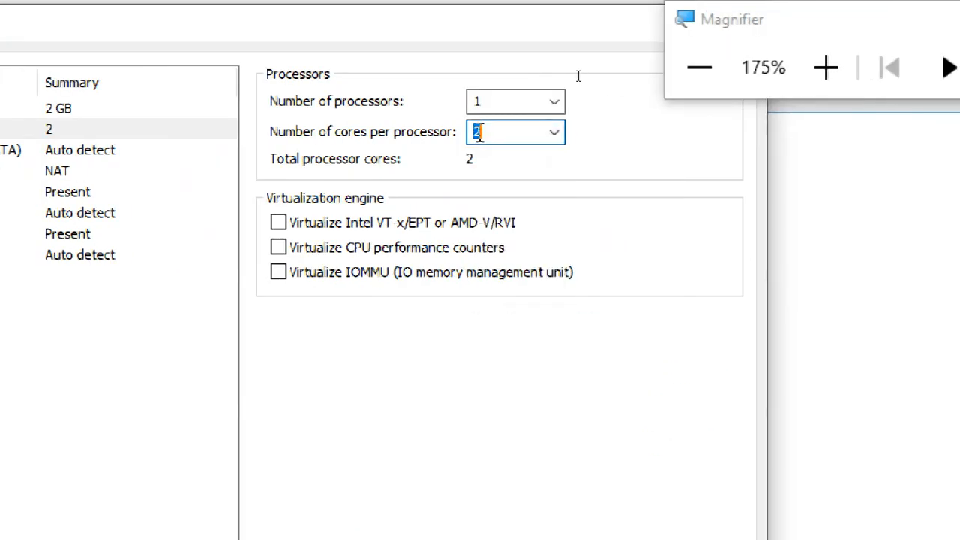
{"action": "left_click", "coordinate": [564, 134]}
{"action": "left_click", "coordinate": [534, 160]}
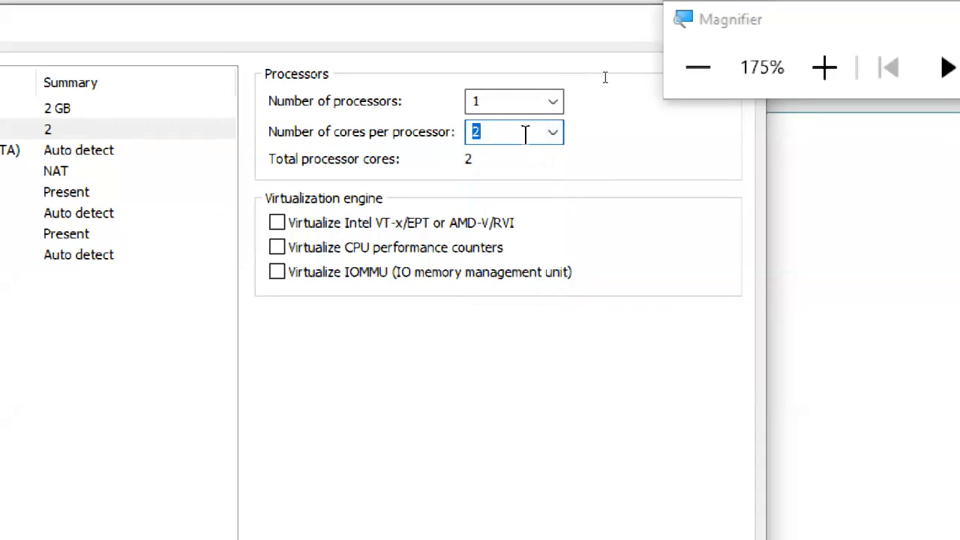
{"action": "left_click", "coordinate": [552, 142]}
{"action": "left_click", "coordinate": [577, 77]}
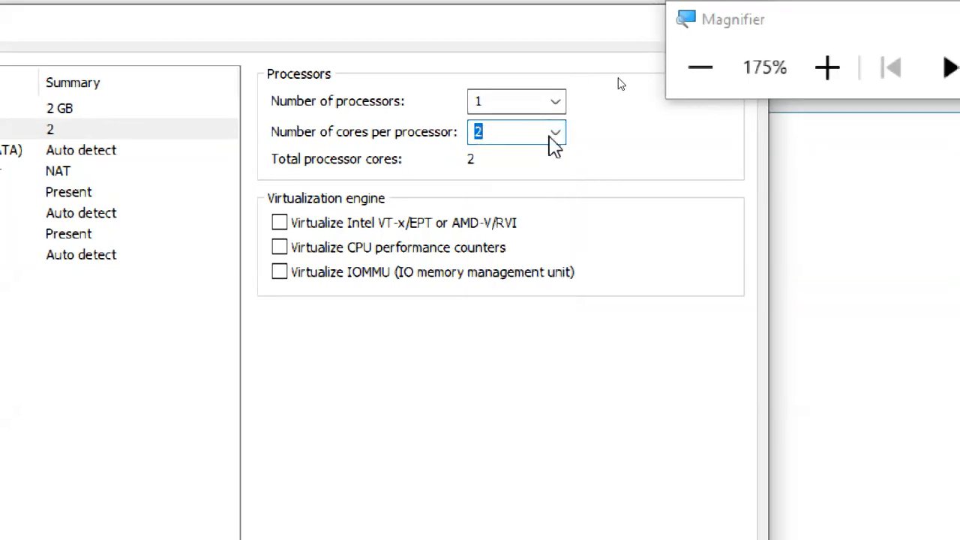
{"action": "left_click", "coordinate": [553, 146]}
{"action": "left_click", "coordinate": [486, 154]}
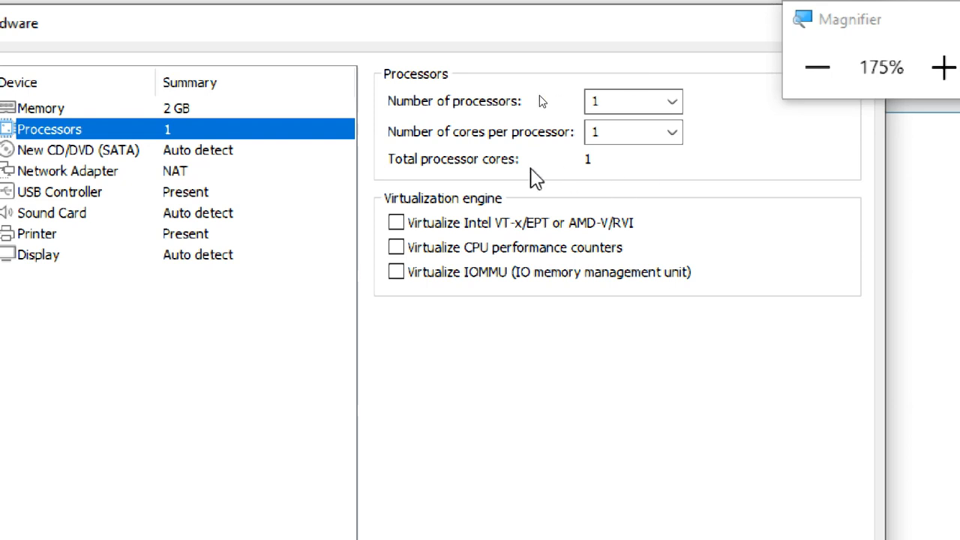
- Enable "Virtualize Intel VT-x/EPT or AMD-V/RVI" for the processor, glance at the CD/DVD device and return to the processor settings
{"action": "left_click", "coordinate": [399, 223]}
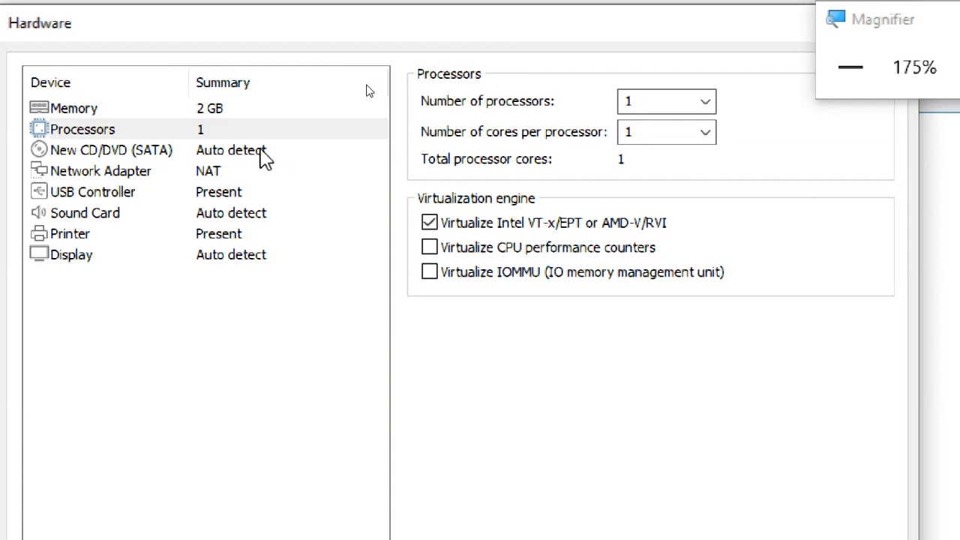
{"action": "left_click", "coordinate": [264, 153]}
{"action": "left_click", "coordinate": [244, 130]}
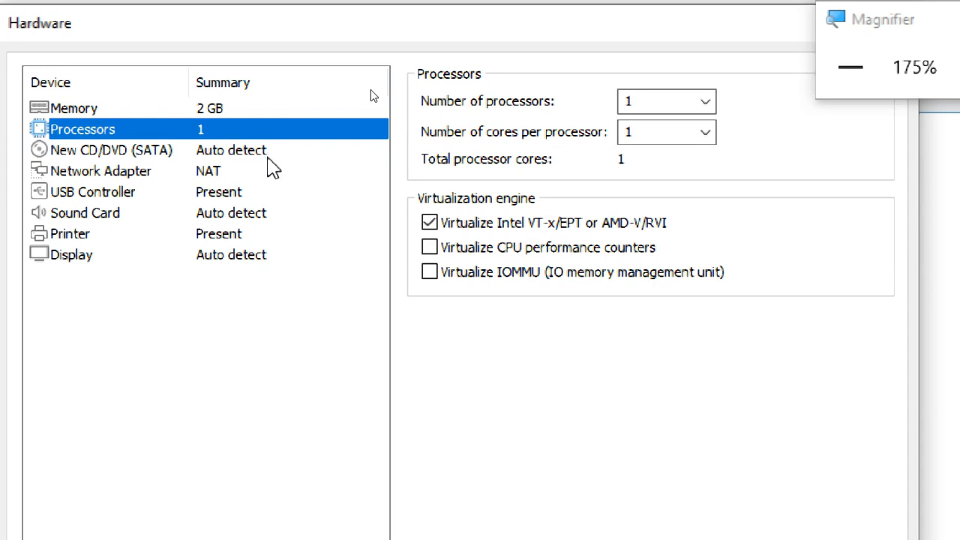
- Set the CD/DVD device to use an ISO image file and browse the OS DRIVE (G:) for disc images
{"action": "left_click", "coordinate": [264, 156]}
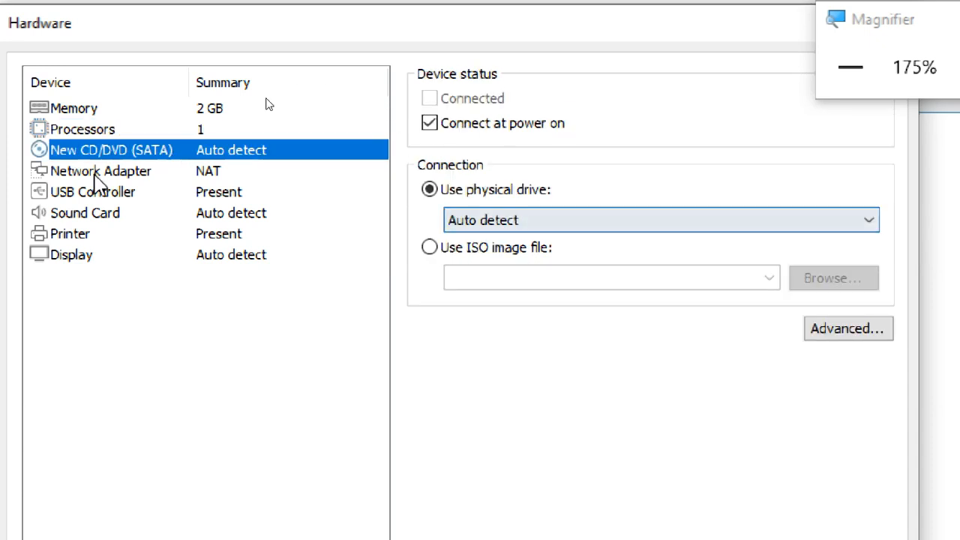
{"action": "left_click", "coordinate": [430, 248]}
{"action": "left_click", "coordinate": [823, 282]}
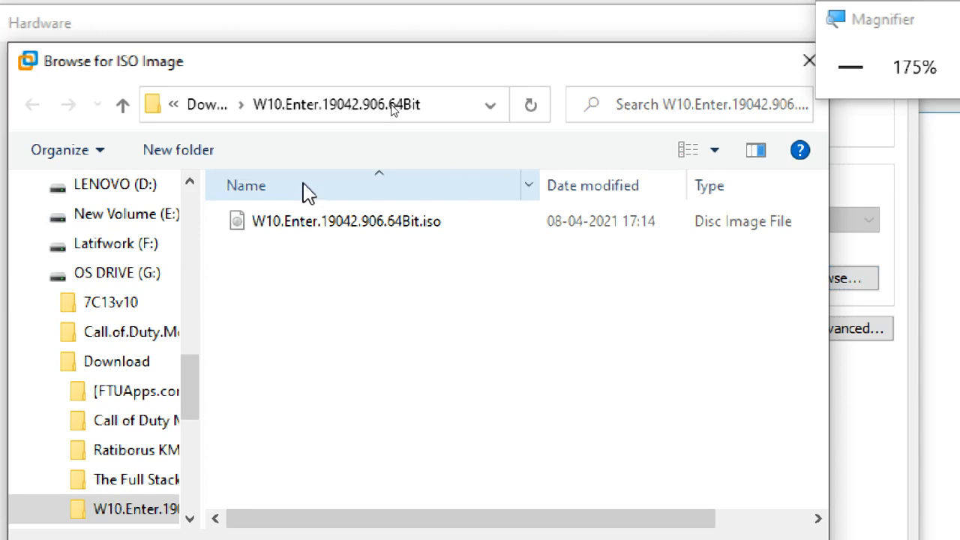
{"action": "left_click", "coordinate": [215, 111]}
{"action": "left_click", "coordinate": [234, 122]}
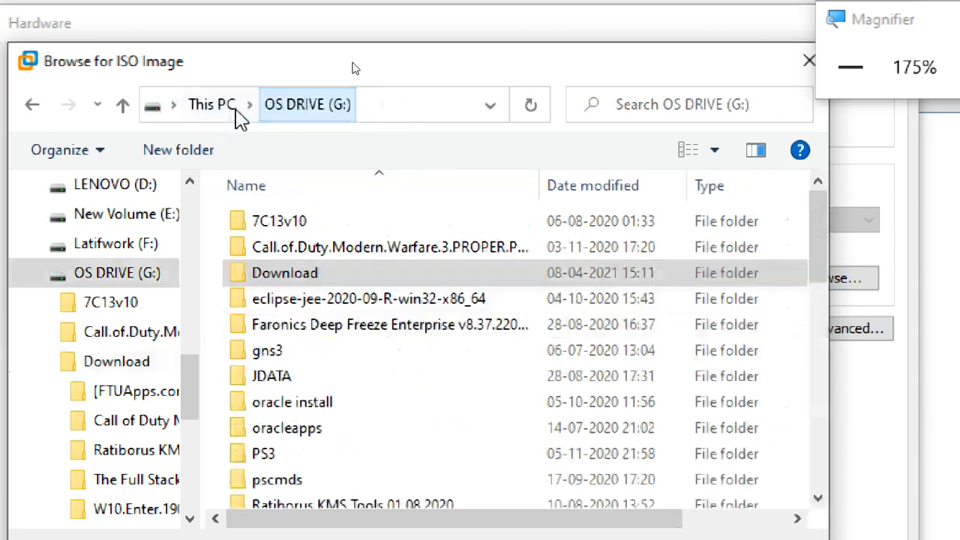
{"action": "scroll", "coordinate": [384, 393], "scroll_direction": "down", "scroll_amount": 5}
{"action": "scroll", "coordinate": [388, 397], "scroll_direction": "down", "scroll_amount": 4}
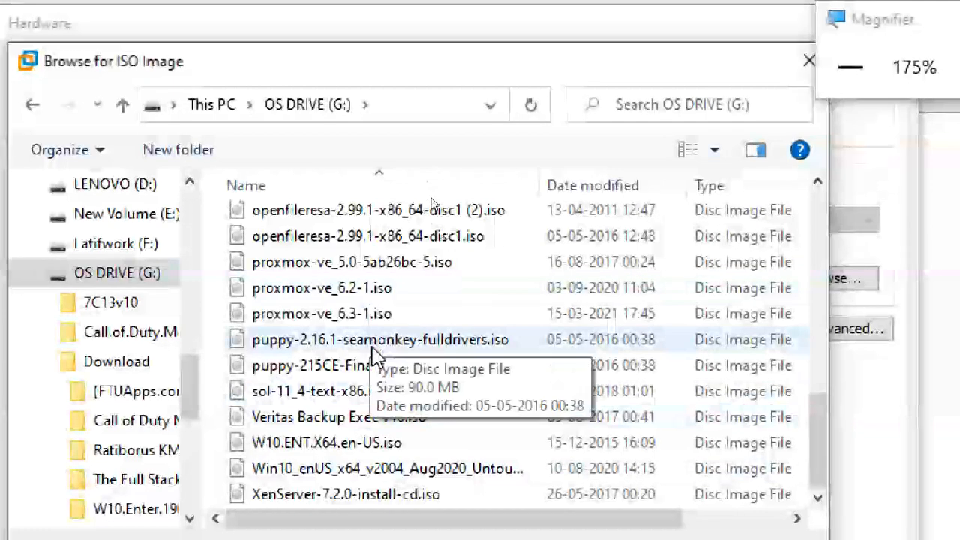
{"action": "scroll", "coordinate": [376, 352], "scroll_direction": "up", "scroll_amount": 4}
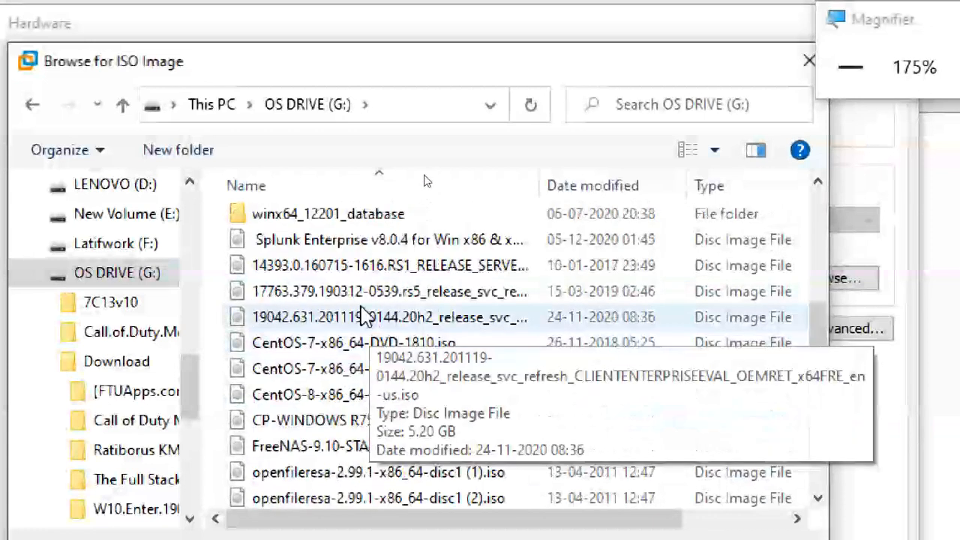
- Load the ISO 19042.631.201119-0144.20h2_release_svc_refresh_CLIENTENTERPRISEEVAL_OEMRET_x64FRE_en-us.iso into the CD/DVD device
{"action": "left_click", "coordinate": [348, 318]}
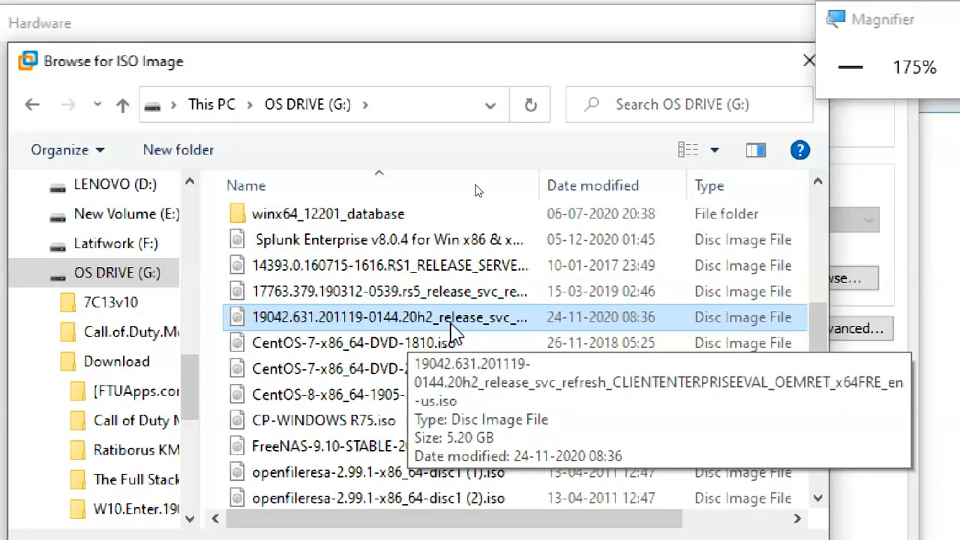
{"action": "left_click_drag", "start_coordinate": [541, 180], "coordinate": [774, 187]}
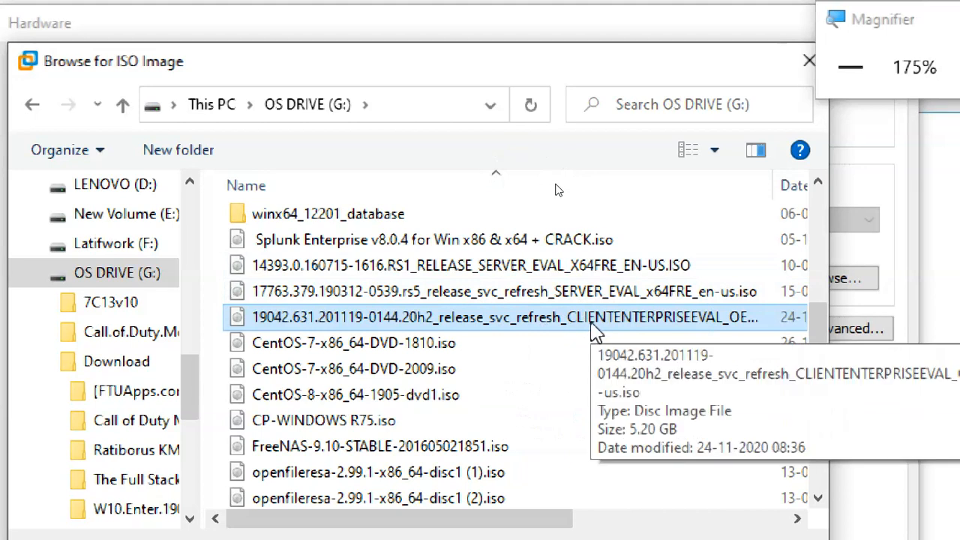
{"action": "left_click", "coordinate": [591, 321]}
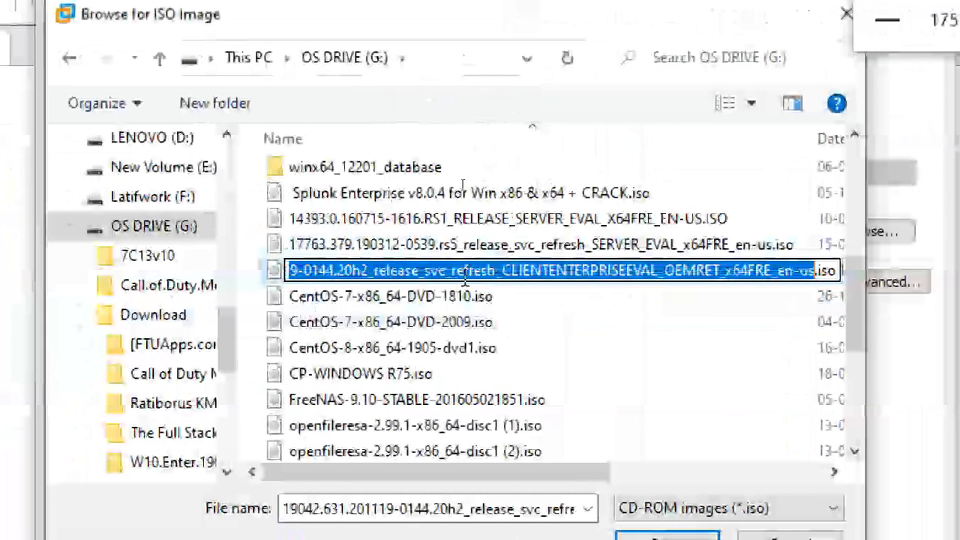
{"action": "left_click", "coordinate": [528, 244]}
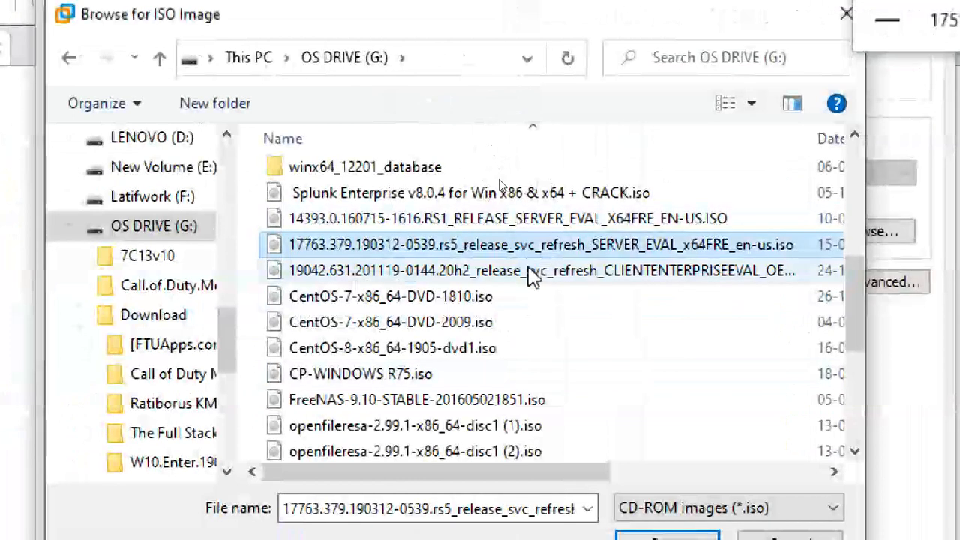
{"action": "left_click", "coordinate": [532, 276]}
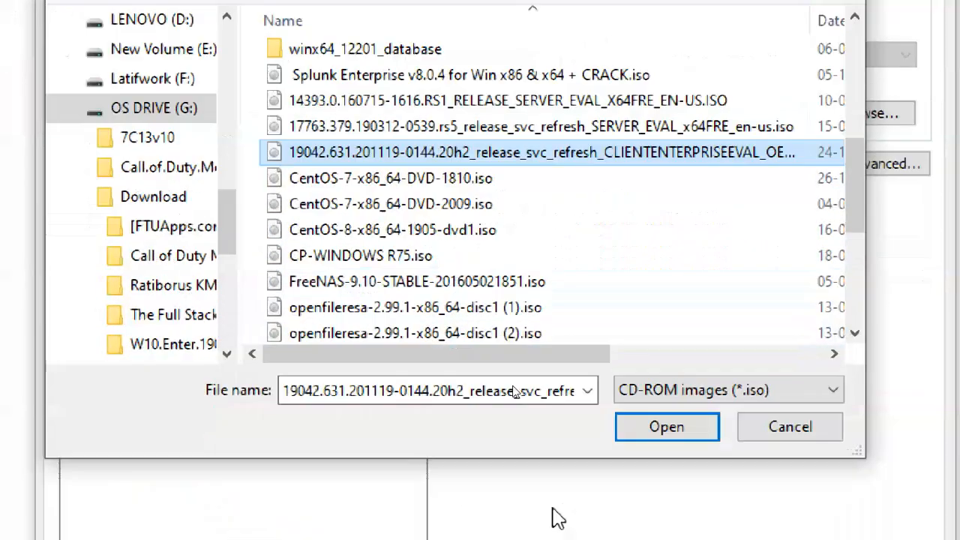
{"action": "left_click", "coordinate": [666, 427]}
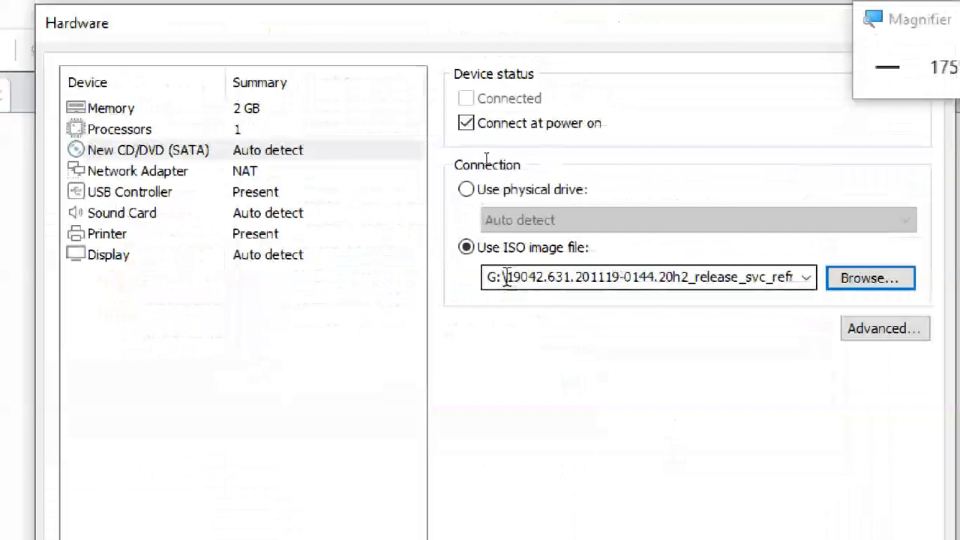
{"action": "left_click_drag", "start_coordinate": [506, 278], "coordinate": [776, 314]}
- Connect the network adapter to the custom virtual network VMnet0 after trying the bridged option
{"action": "left_click", "coordinate": [173, 171]}
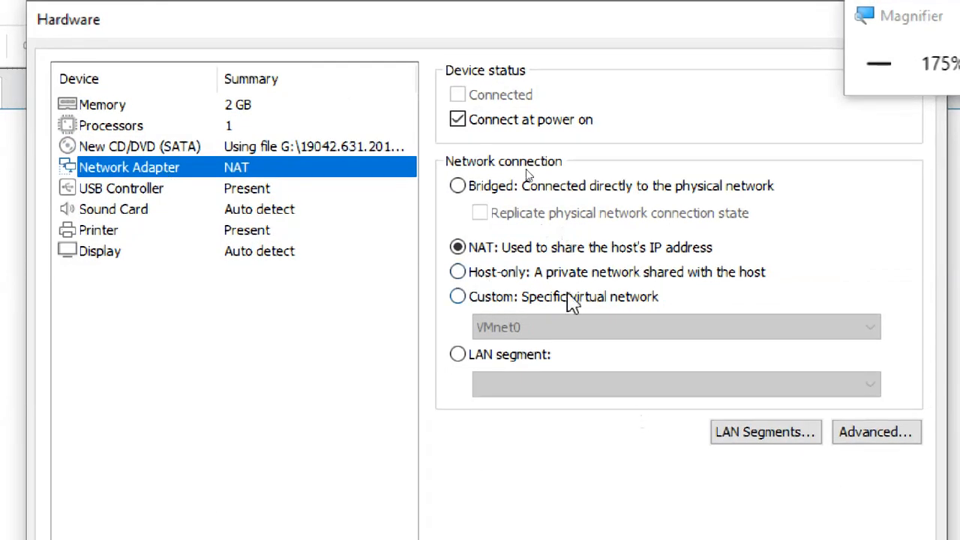
{"action": "left_click", "coordinate": [570, 297]}
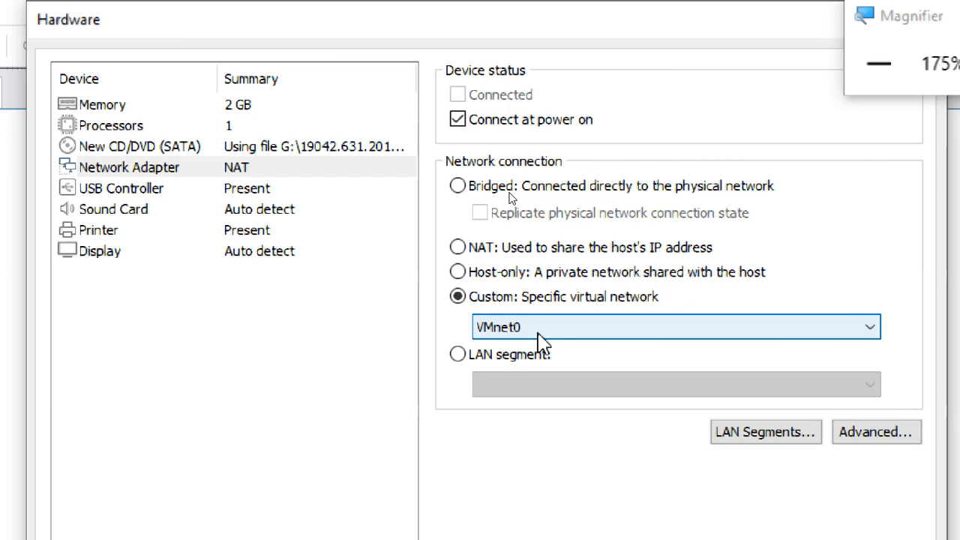
{"action": "left_click", "coordinate": [510, 188]}
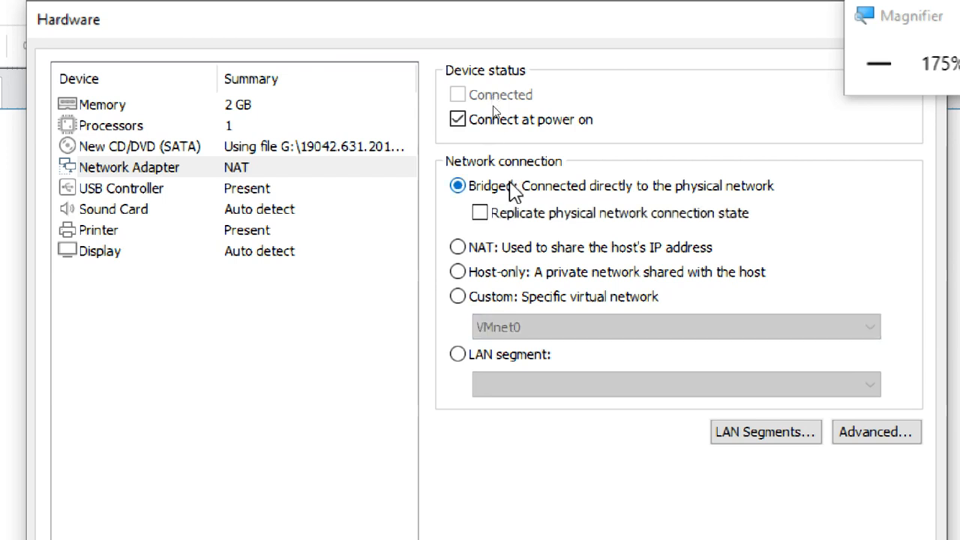
{"action": "left_click", "coordinate": [505, 298]}
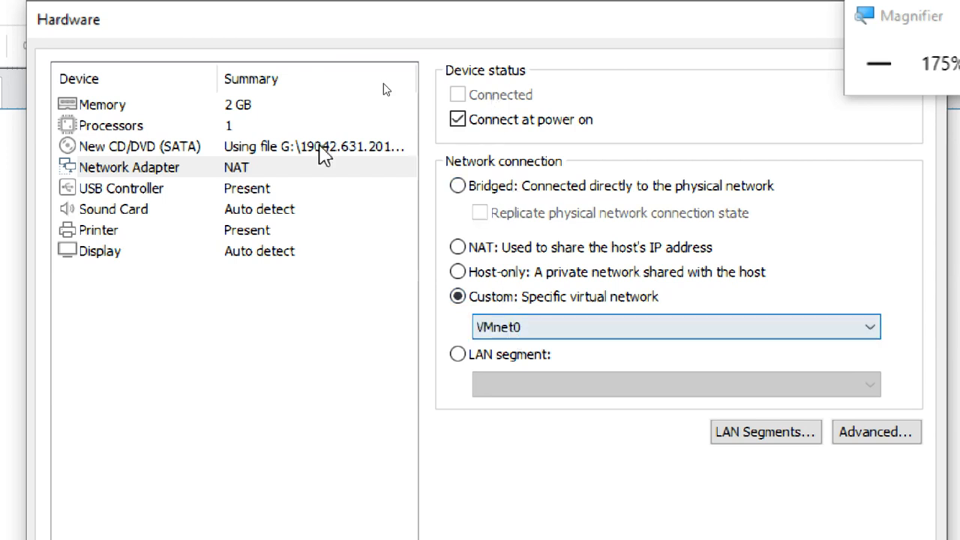
- Review the processor, CD/DVD and network adapter settings, close the hardware customization and finish creating the virtual machine
{"action": "left_click", "coordinate": [111, 125]}
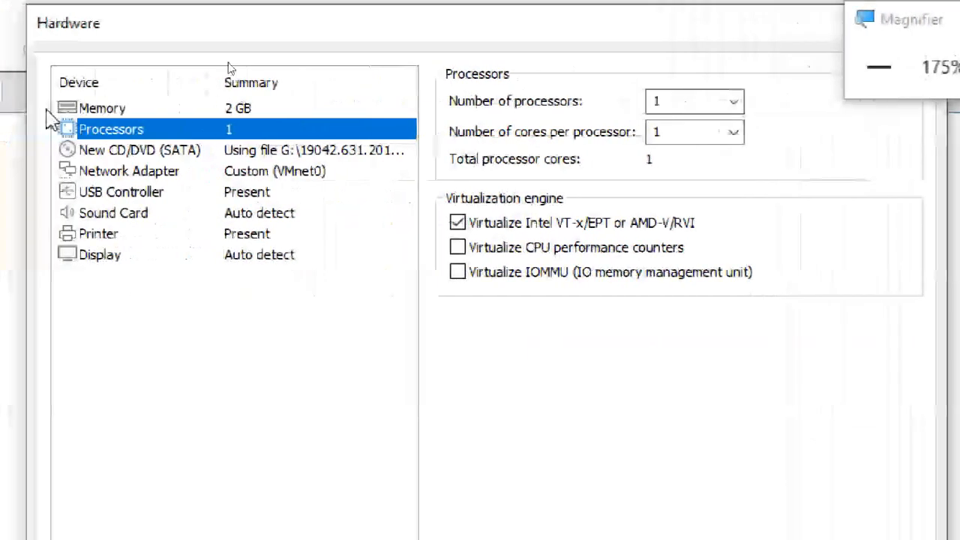
{"action": "left_click", "coordinate": [51, 108]}
{"action": "left_click", "coordinate": [266, 132]}
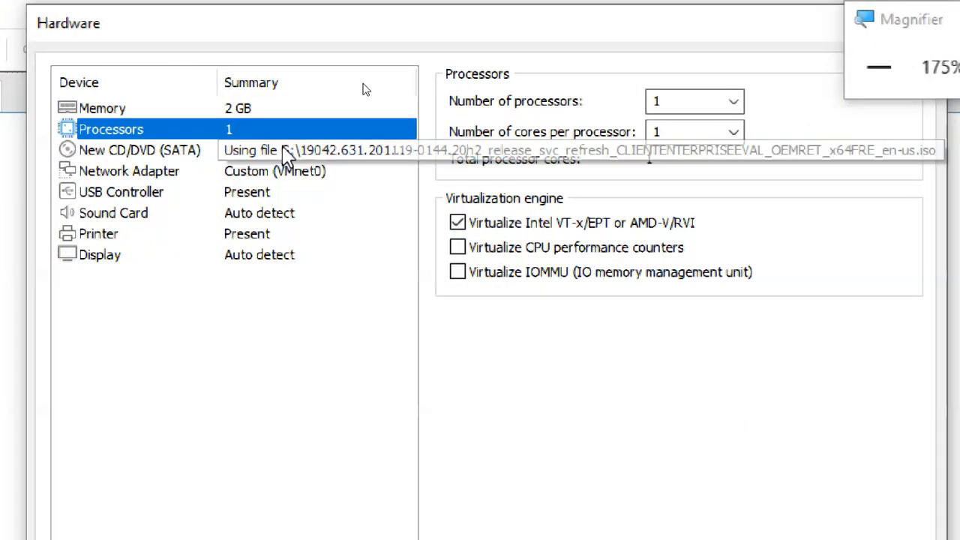
{"action": "left_click", "coordinate": [225, 152]}
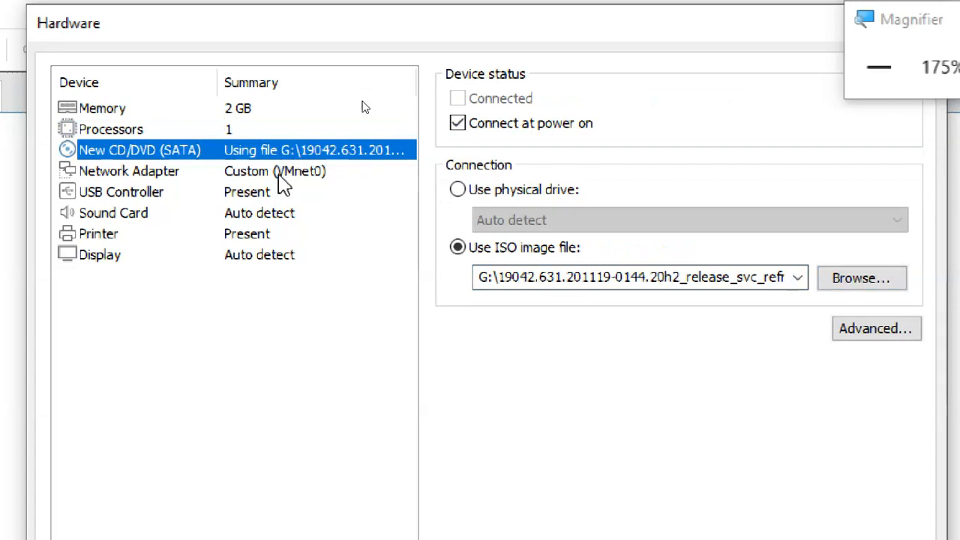
{"action": "left_click", "coordinate": [255, 173]}
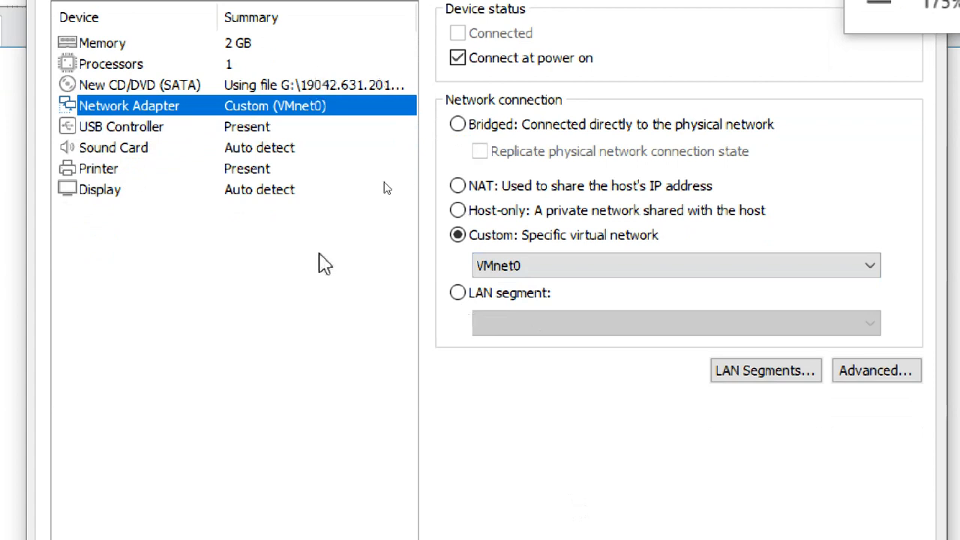
{"action": "left_click", "coordinate": [791, 455]}
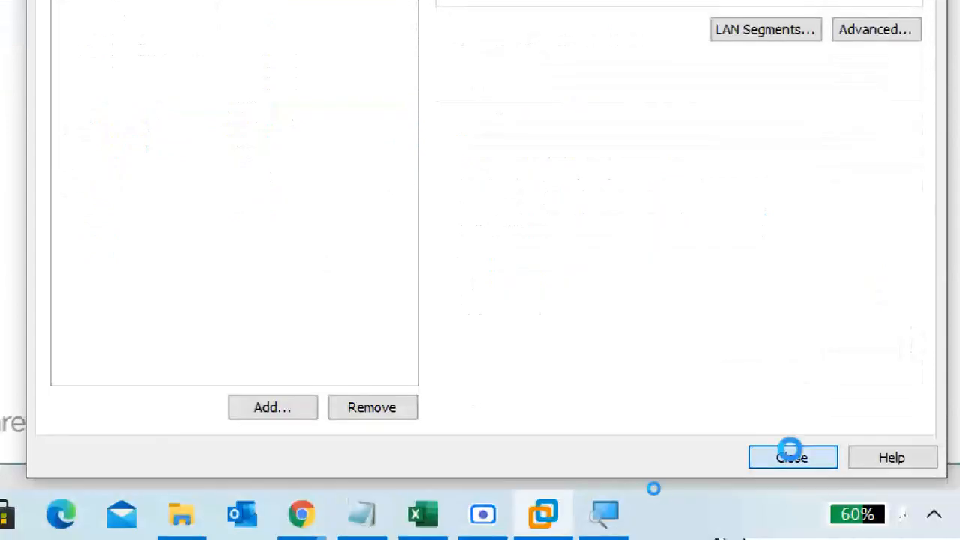
{"action": "left_click", "coordinate": [589, 285]}
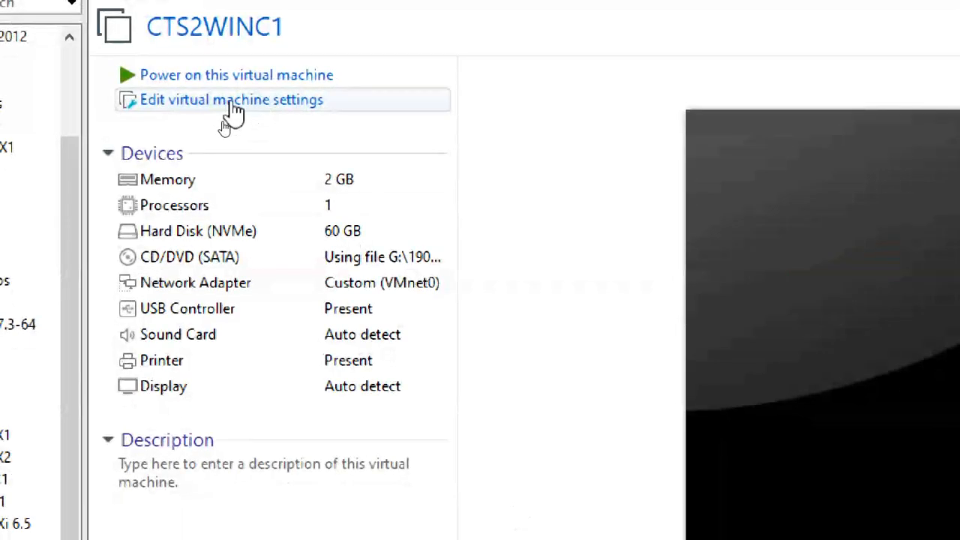
- Open the settings of CTS2WINC1 and examine its processor, hard disk, CD/DVD and network adapter configuration
{"action": "left_click", "coordinate": [250, 104]}
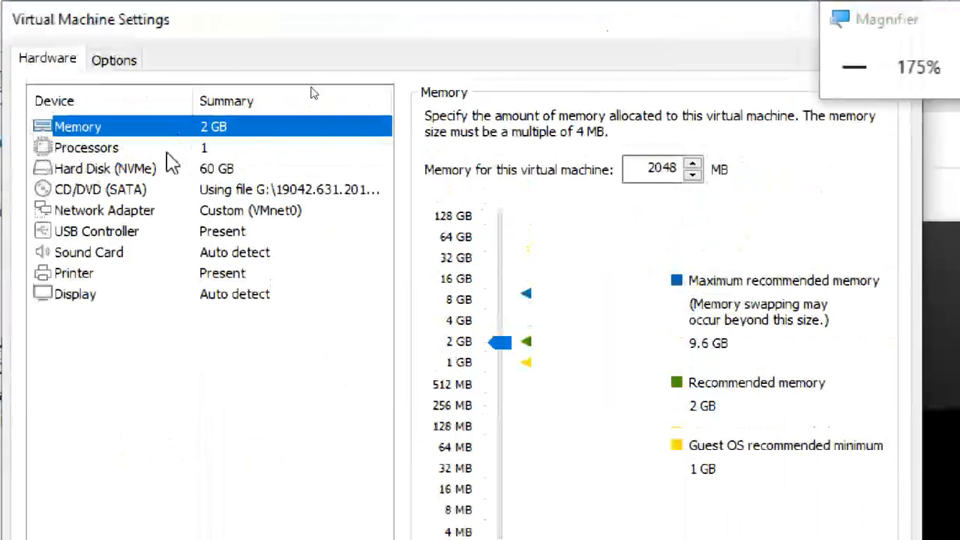
{"action": "left_click", "coordinate": [171, 152]}
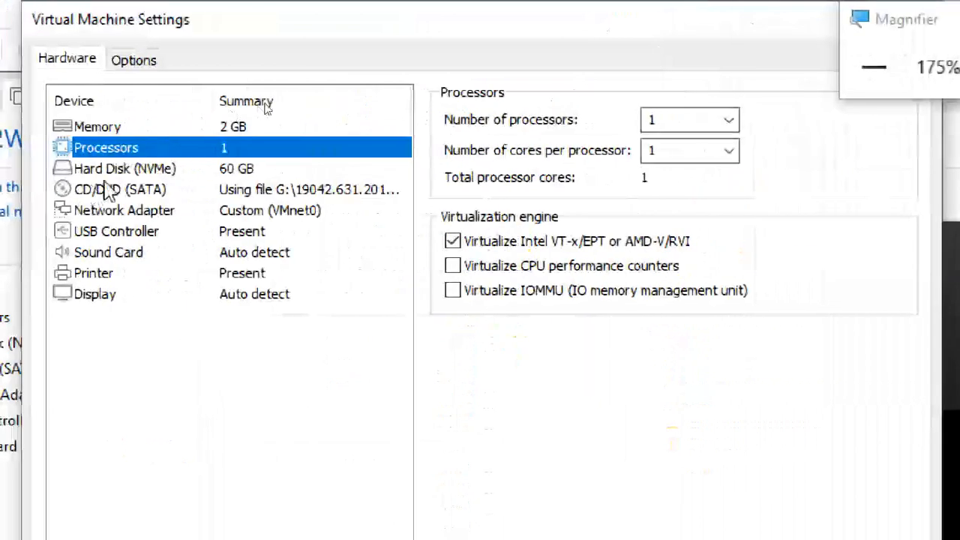
{"action": "left_click", "coordinate": [22, 169]}
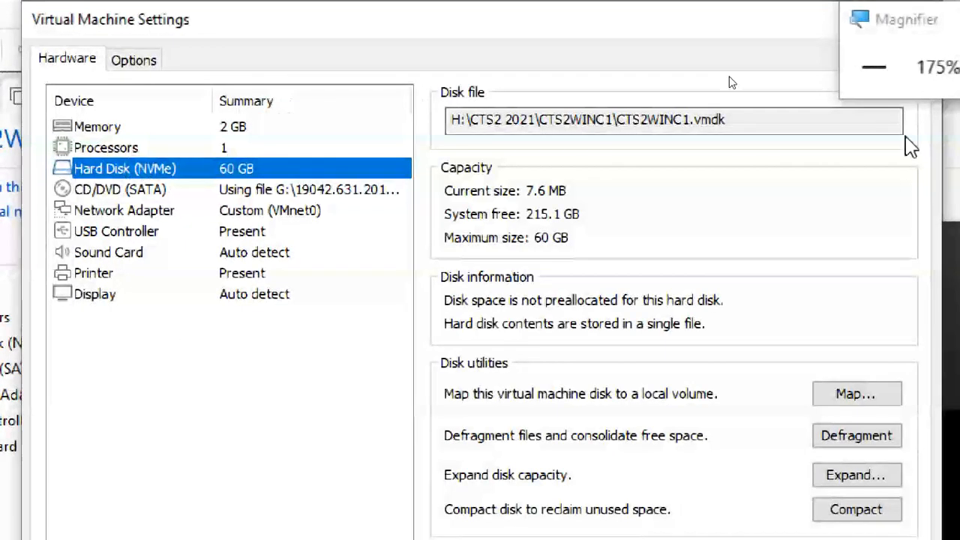
{"action": "left_click", "coordinate": [932, 73]}
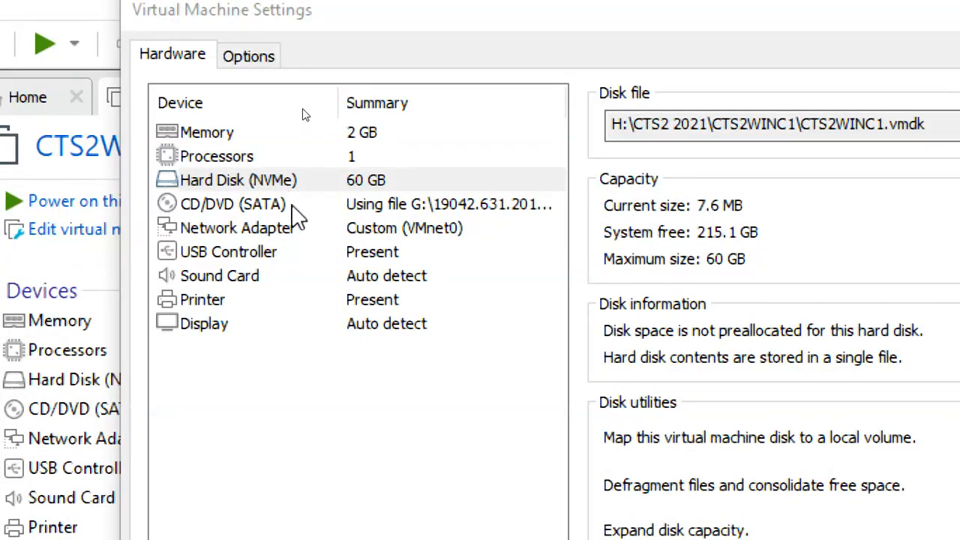
{"action": "left_click", "coordinate": [292, 205]}
{"action": "left_click", "coordinate": [327, 181]}
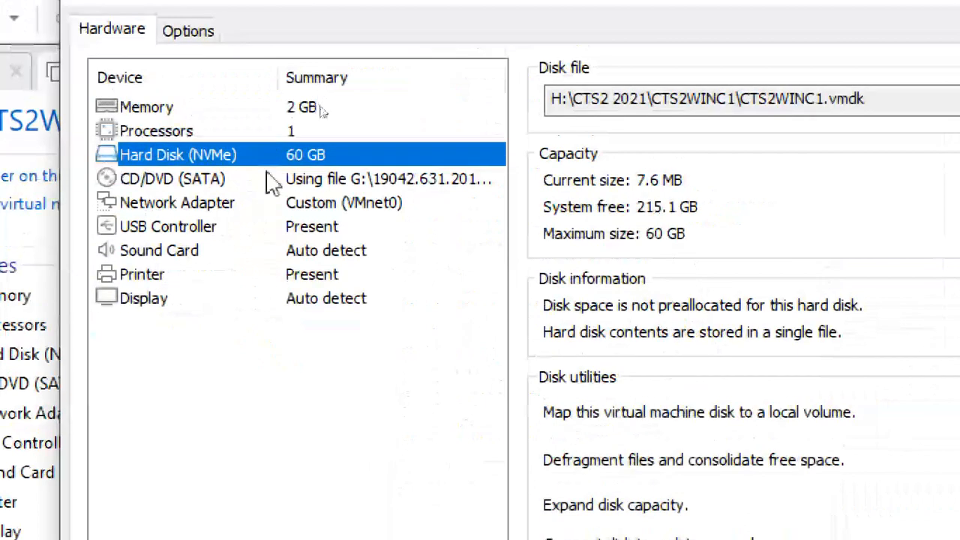
{"action": "left_click", "coordinate": [126, 73]}
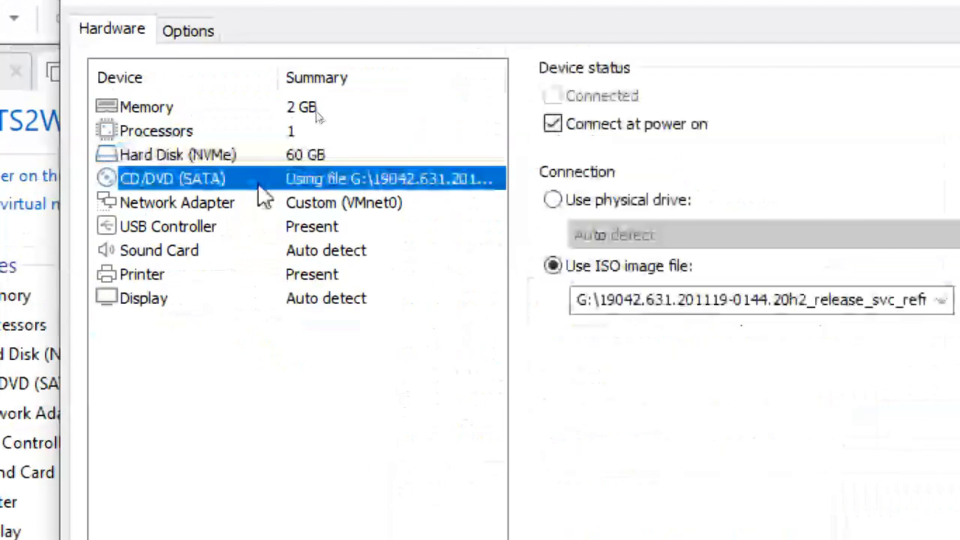
{"action": "left_click", "coordinate": [305, 206]}
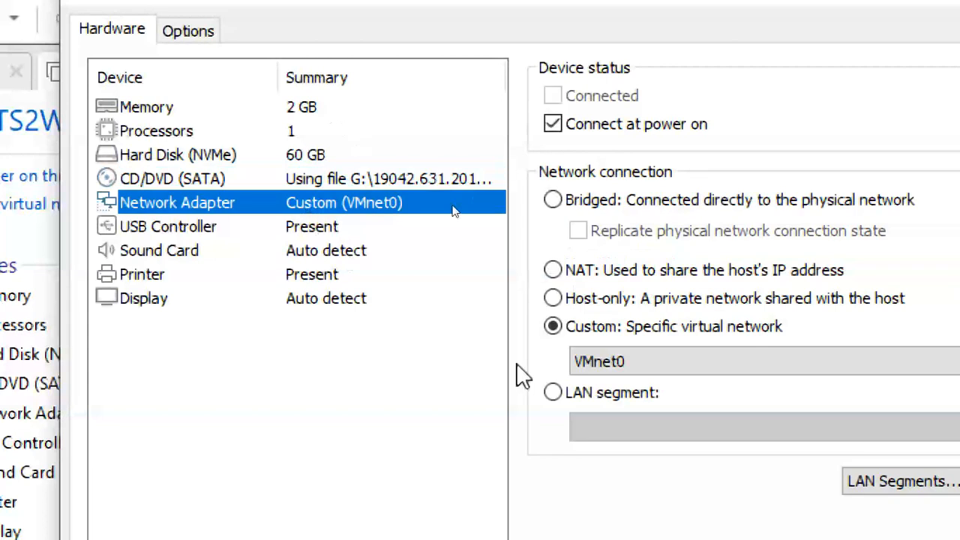
- Examine the virtual machine's general, VMware Tools, access control and advanced options, including the firmware type
{"action": "left_click", "coordinate": [191, 30]}
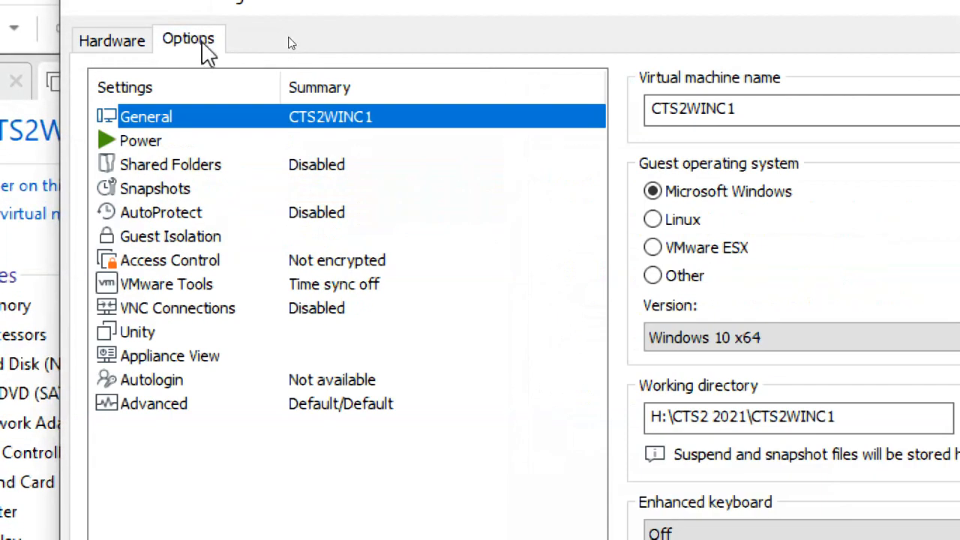
{"action": "left_click", "coordinate": [177, 406]}
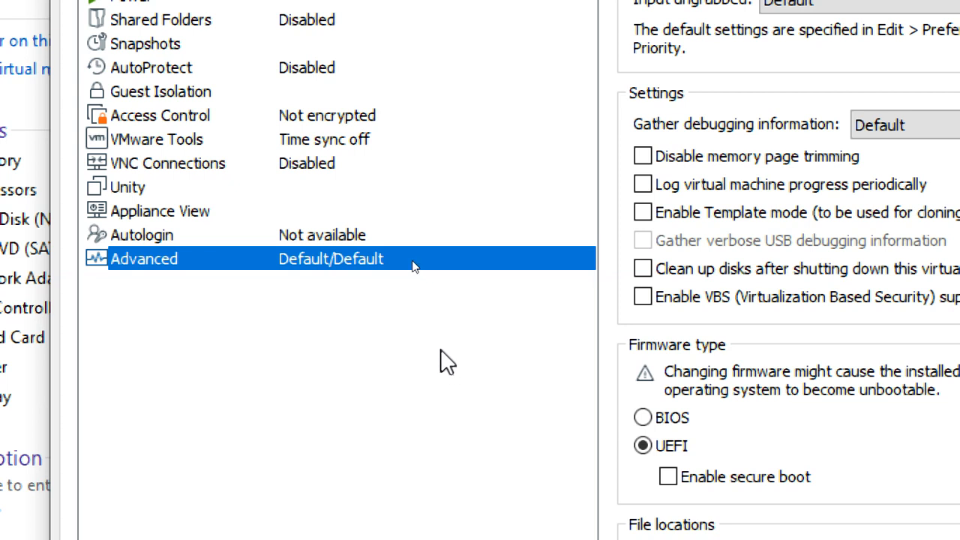
{"action": "left_click", "coordinate": [354, 141]}
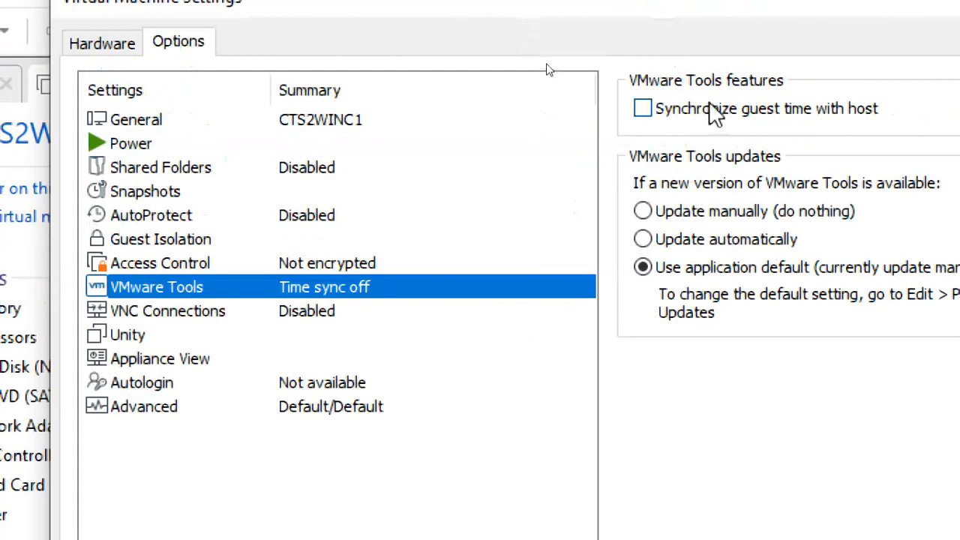
{"action": "left_click", "coordinate": [160, 268]}
{"action": "left_click", "coordinate": [161, 285]}
{"action": "left_click", "coordinate": [225, 405]}
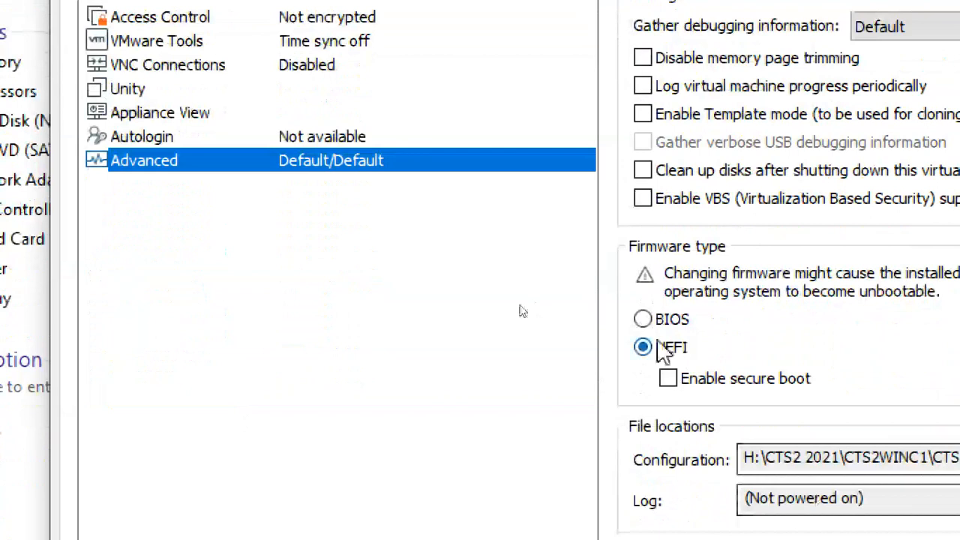
- Enable "Synchronize guest time with host" in the VMware Tools options
{"action": "left_click", "coordinate": [181, 239]}
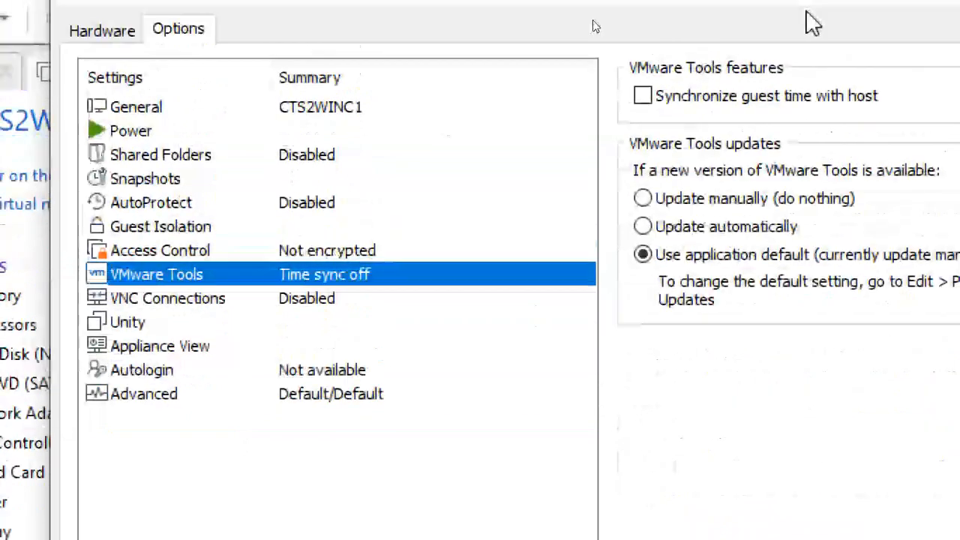
{"action": "left_click", "coordinate": [668, 64]}
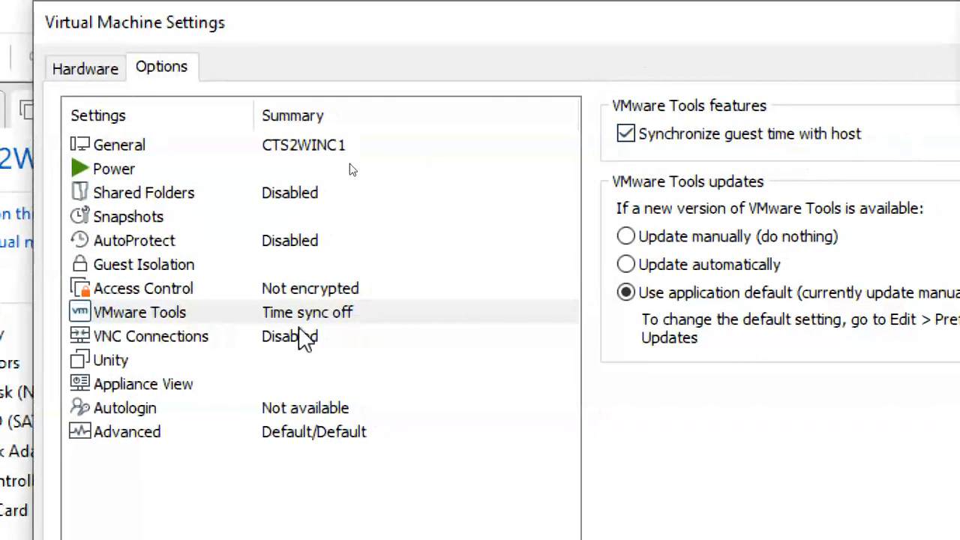
{"action": "left_click", "coordinate": [224, 315]}
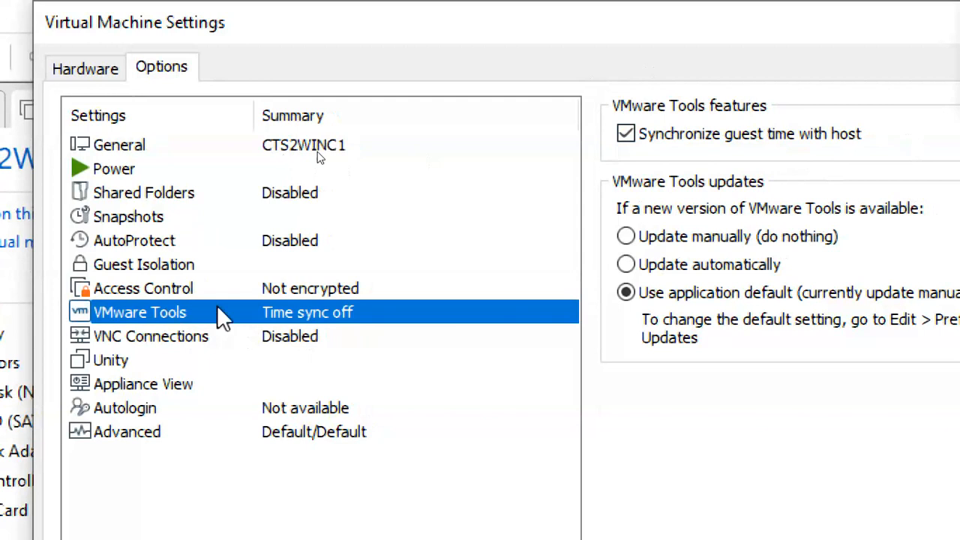
- Accept the changed VMware Tools option and close the virtual machine settings
{"action": "left_click", "coordinate": [322, 431]}
{"action": "left_click", "coordinate": [320, 315]}
{"action": "left_click", "coordinate": [99, 75]}
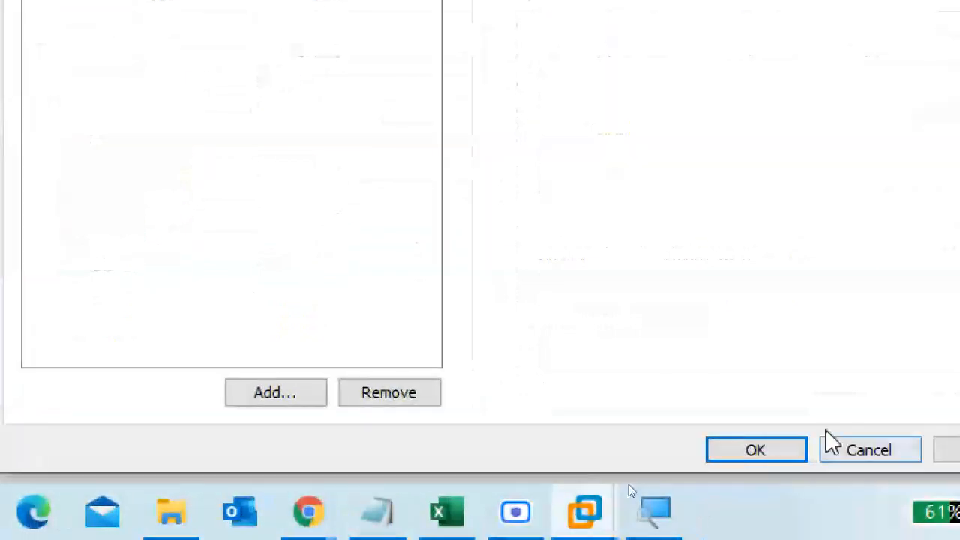
{"action": "left_click", "coordinate": [758, 450]}
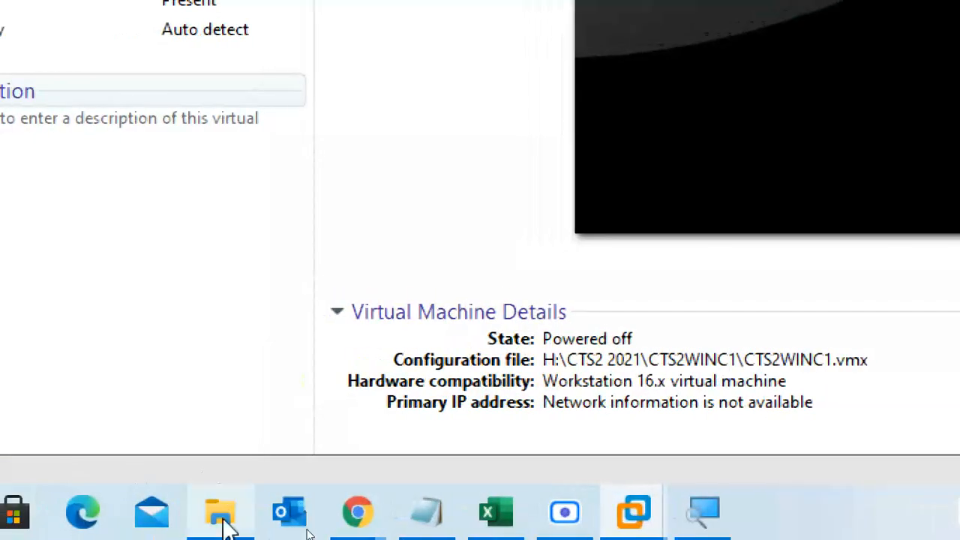
- Switch to File Explorer and locate CTS2WINC1.vmx in the CTS2WINC1 folder of H:\CTS2 2021
{"action": "left_click", "coordinate": [171, 532]}
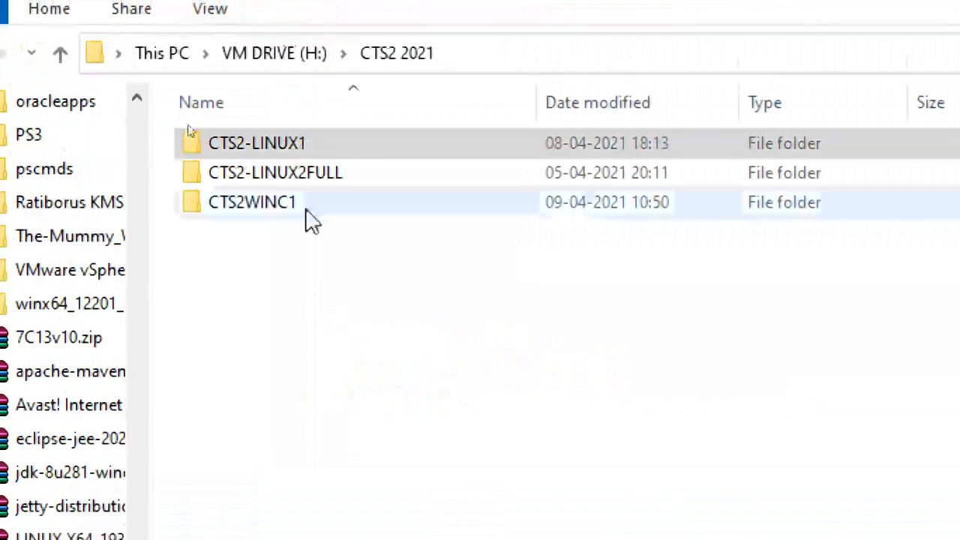
{"action": "double_click", "coordinate": [293, 202]}
{"action": "left_click", "coordinate": [293, 232]}
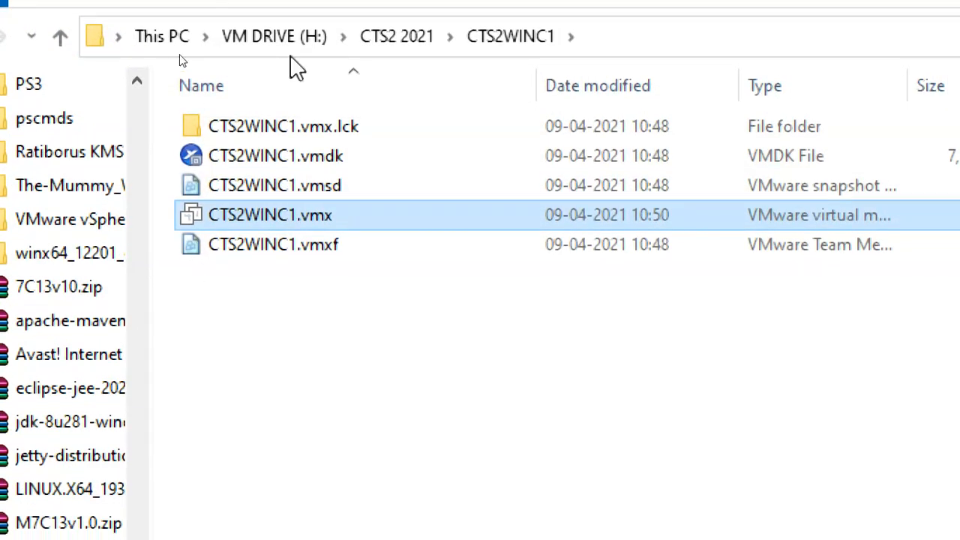
- Open VMEDIT.txt from OS DRIVE (G:) and copy all three of its configuration lines
{"action": "left_click", "coordinate": [184, 47]}
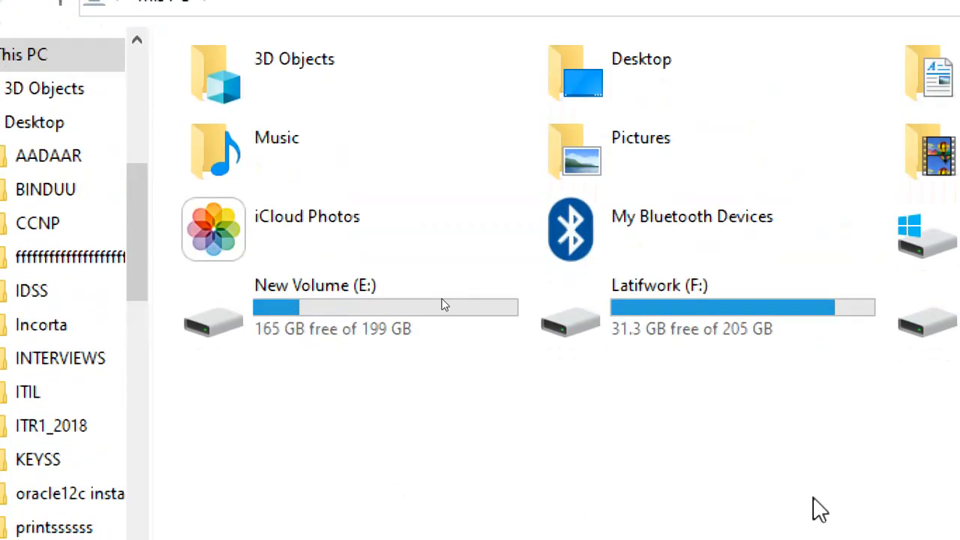
{"action": "double_click", "coordinate": [928, 366]}
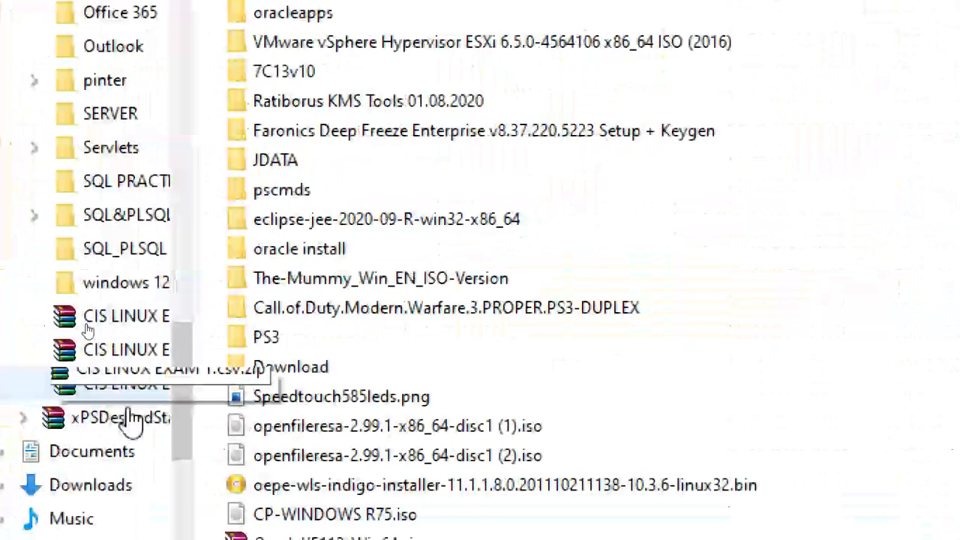
{"action": "scroll", "coordinate": [323, 390], "scroll_direction": "down", "scroll_amount": 4}
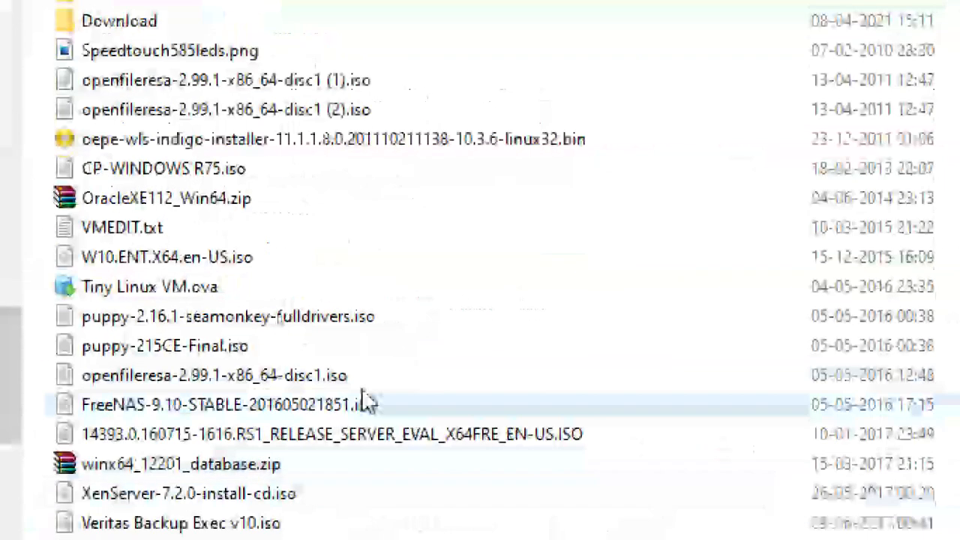
{"action": "scroll", "coordinate": [422, 419], "scroll_direction": "down", "scroll_amount": 7}
{"action": "scroll", "coordinate": [275, 463], "scroll_direction": "down", "scroll_amount": 5}
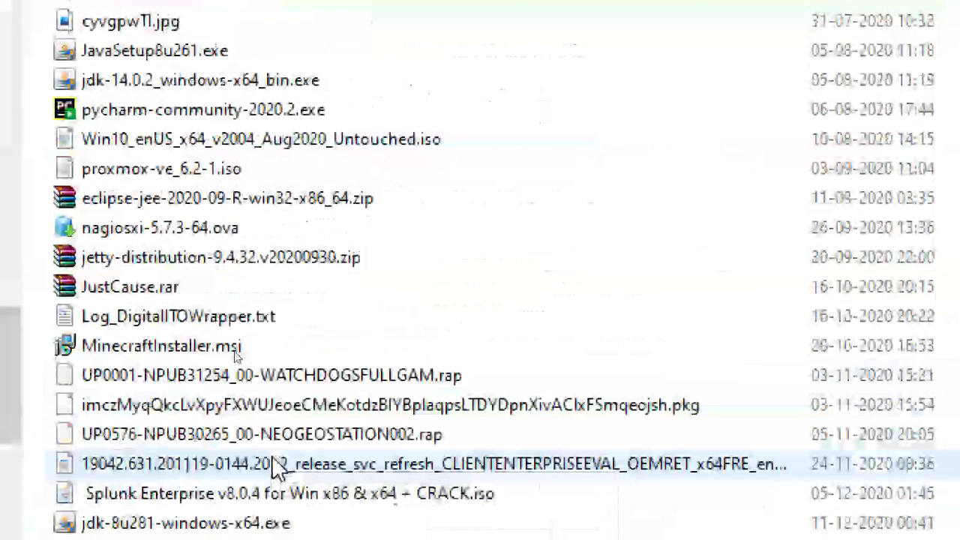
{"action": "scroll", "coordinate": [278, 469], "scroll_direction": "up", "scroll_amount": 15}
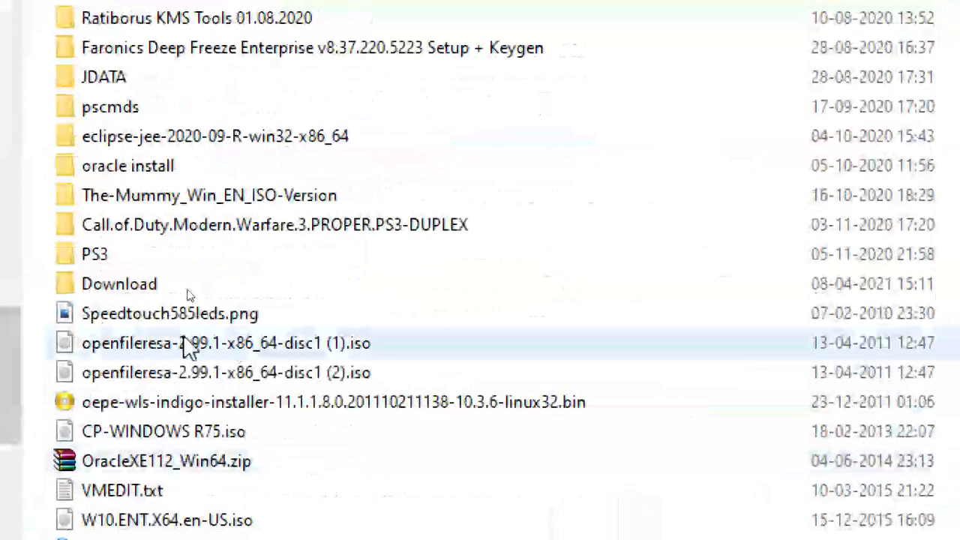
{"action": "scroll", "coordinate": [169, 473], "scroll_direction": "down", "scroll_amount": 2}
{"action": "left_click", "coordinate": [150, 318]}
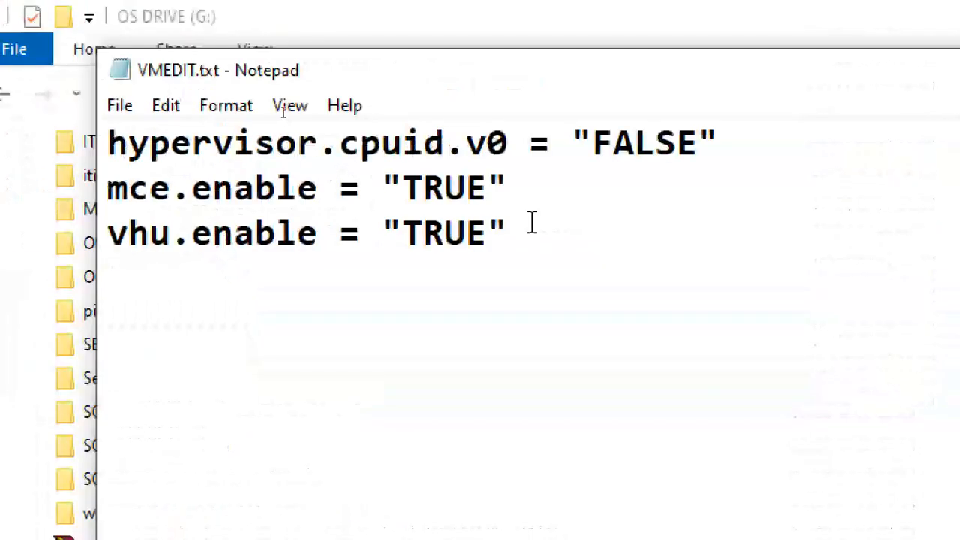
{"action": "left_click_drag", "start_coordinate": [529, 221], "coordinate": [7, 127]}
{"action": "key", "text": "ctrl+c"}
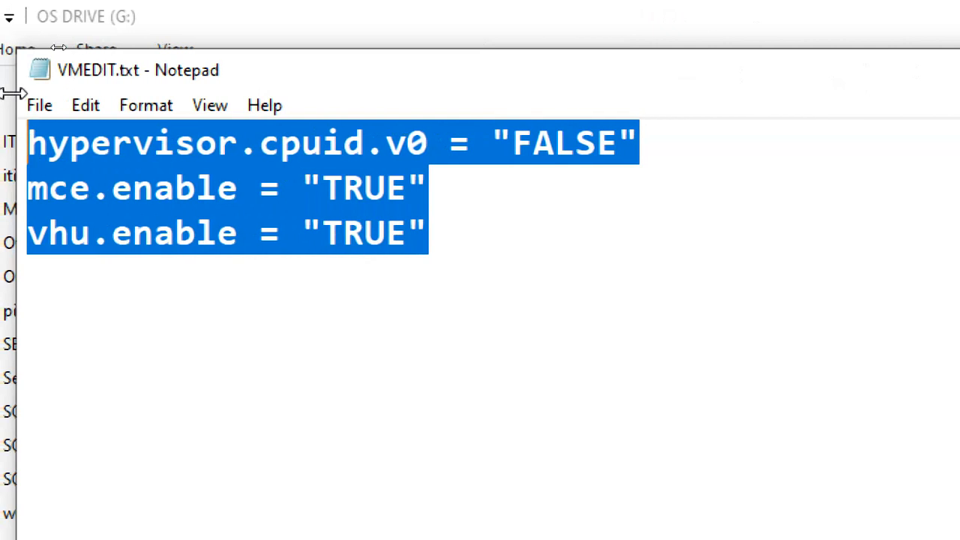
- Return to the folder H:\CTS2 2021\CTS2WINC1 and open CTS2WINC1.vmx with Notepad
{"action": "left_click", "coordinate": [182, 27]}
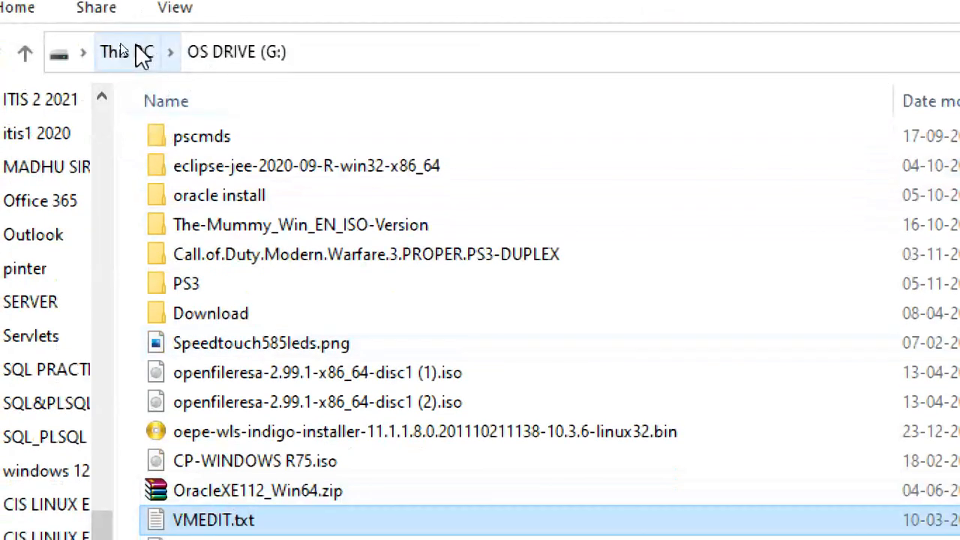
{"action": "left_click", "coordinate": [136, 52]}
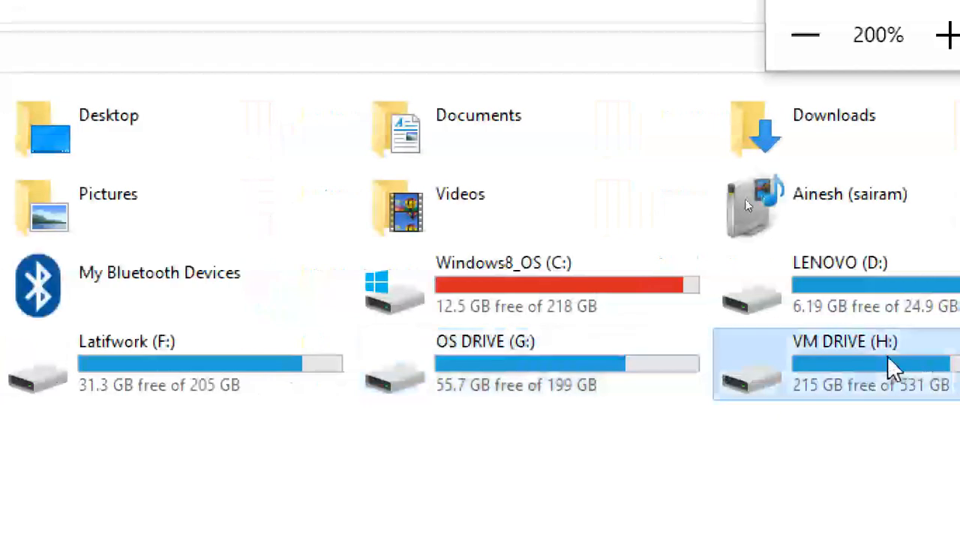
{"action": "double_click", "coordinate": [889, 364]}
{"action": "double_click", "coordinate": [112, 255]}
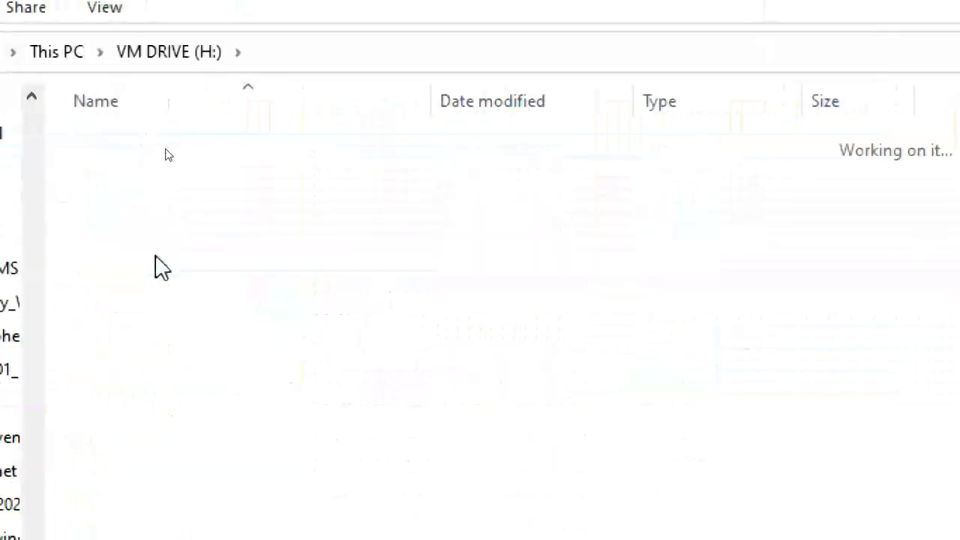
{"action": "double_click", "coordinate": [146, 208]}
{"action": "left_click", "coordinate": [146, 231]}
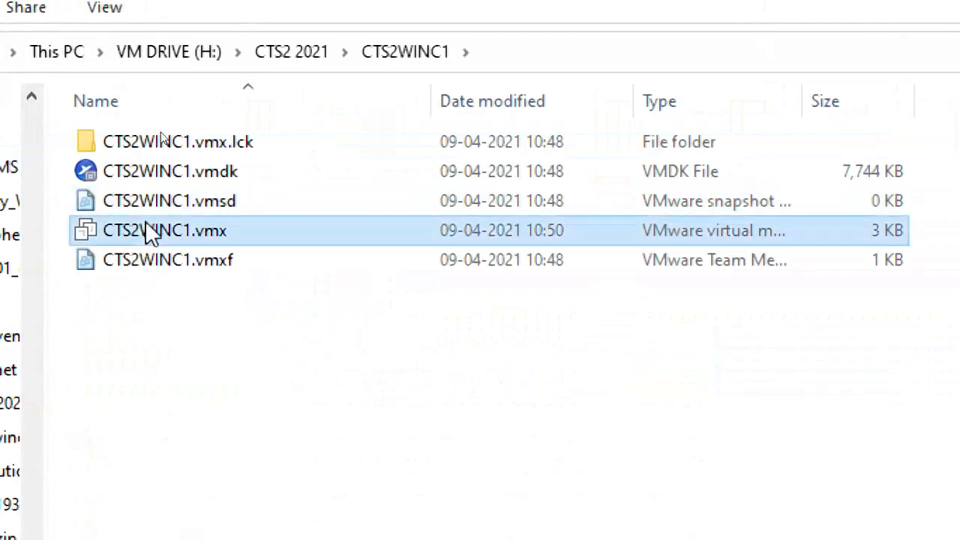
{"action": "double_click", "coordinate": [183, 227]}
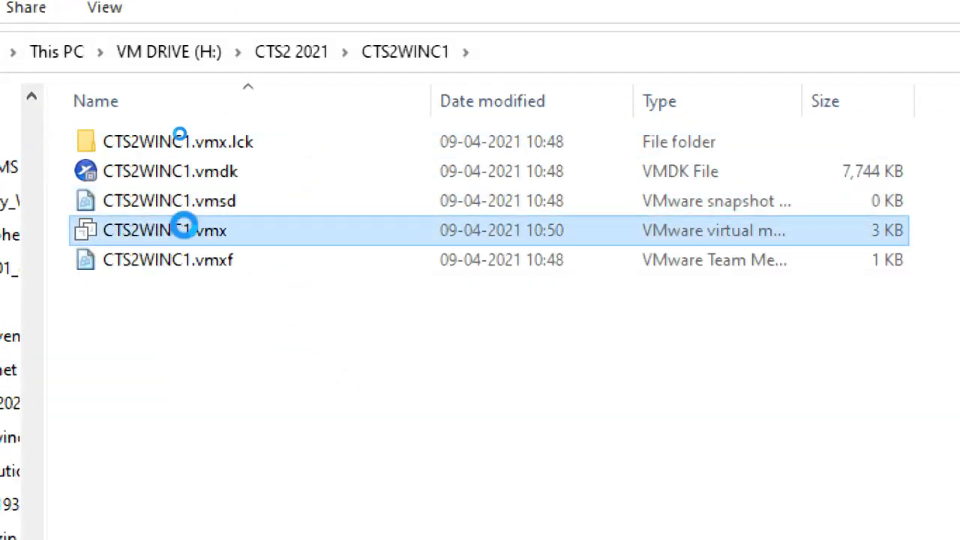
{"action": "right_click", "coordinate": [186, 227]}
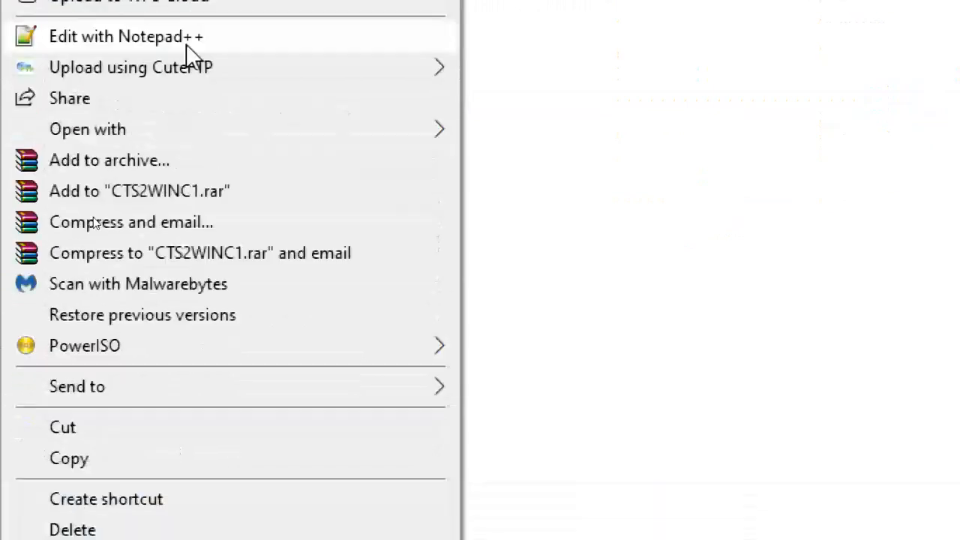
{"action": "mouse_move", "coordinate": [208, 236]}
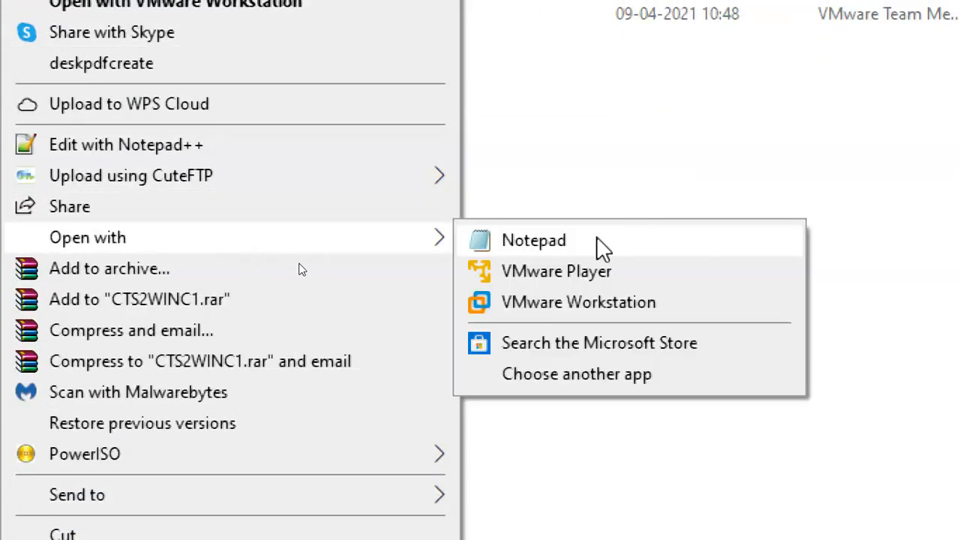
{"action": "left_click", "coordinate": [533, 241]}
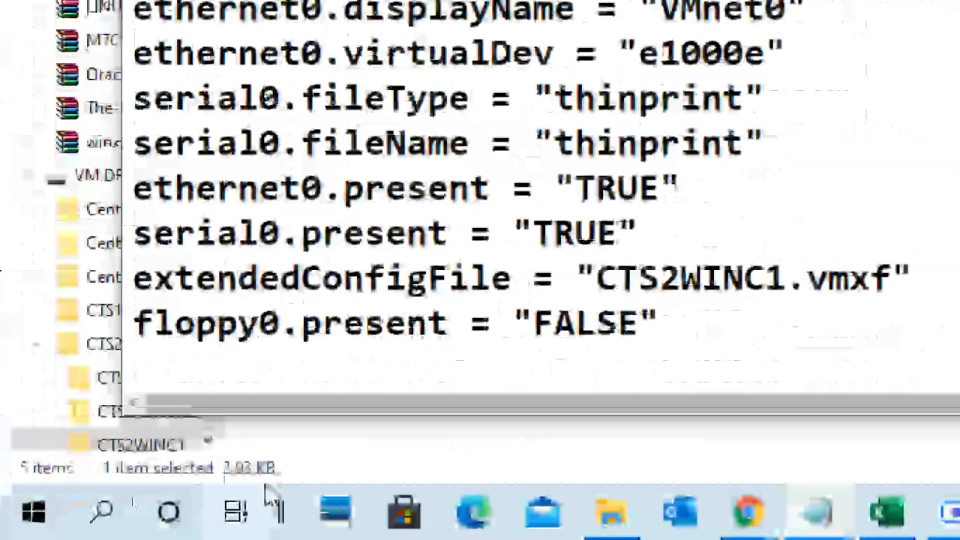
- Append the copied lines hypervisor.cpuid.v0 = "FALSE", mce.enable = "TRUE" and vhu.enable = "TRUE" to the end of the configuration file
{"action": "left_click", "coordinate": [253, 359]}
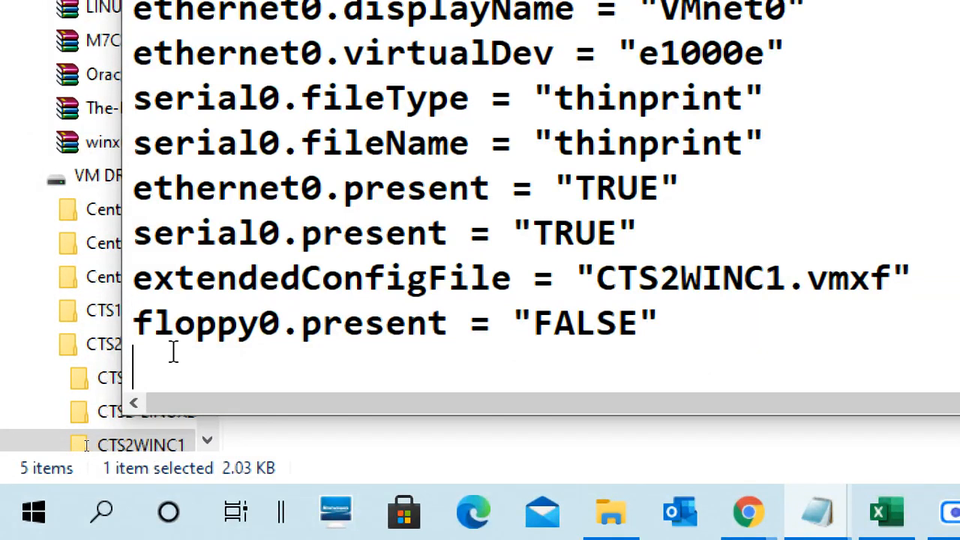
{"action": "key", "text": "ctrl+v"}
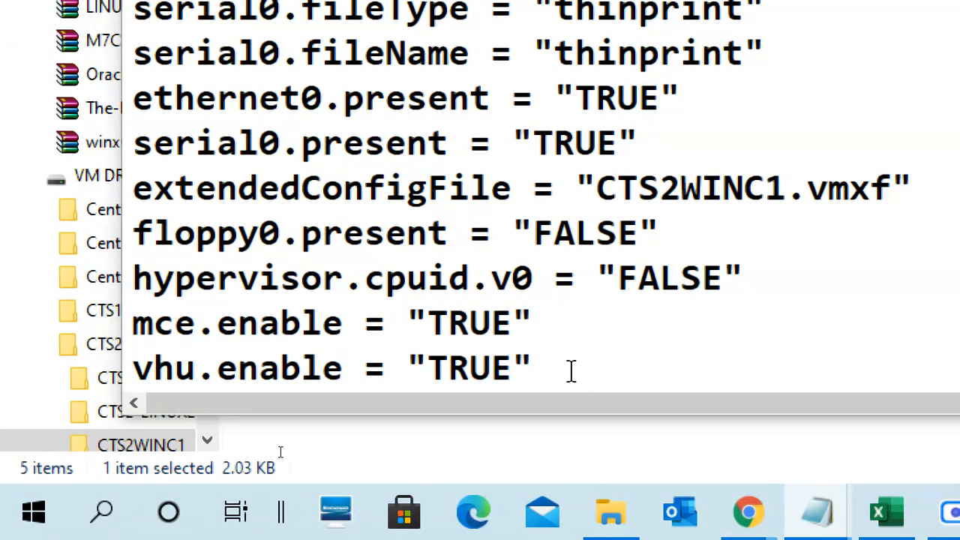
{"action": "left_click", "coordinate": [544, 365]}
{"action": "left_click_drag", "start_coordinate": [544, 365], "coordinate": [94, 311]}
{"action": "left_click", "coordinate": [491, 365]}
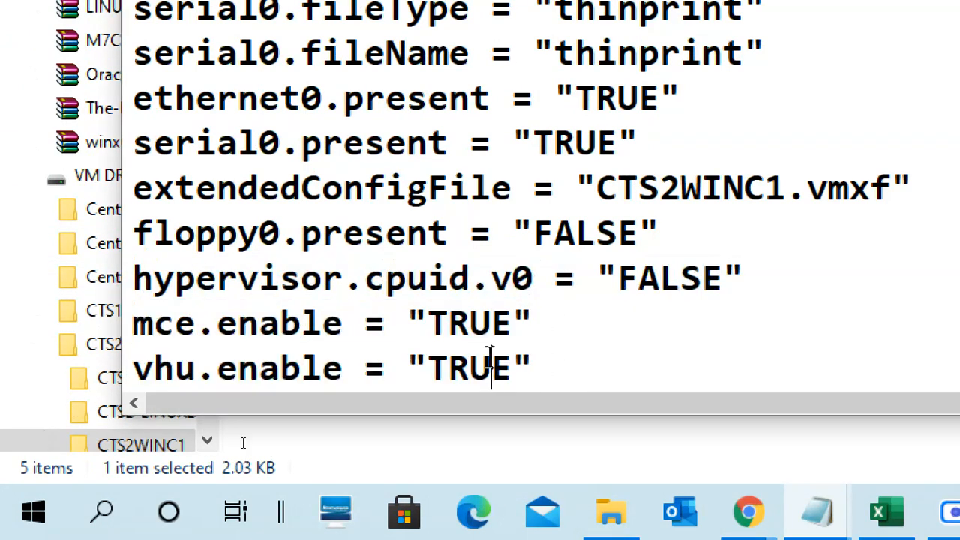
- Save the edited CTS2WINC1.vmx and close it
{"action": "left_click", "coordinate": [145, 81]}
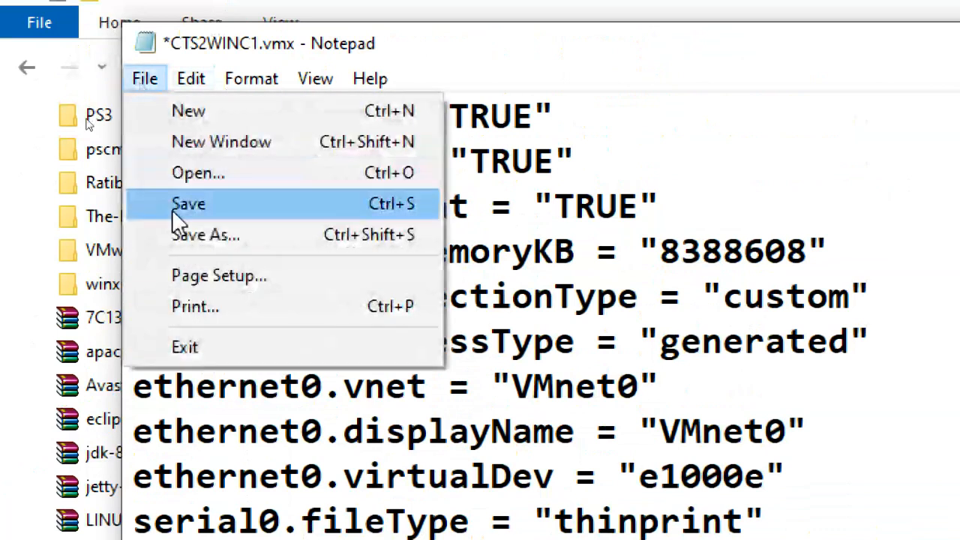
{"action": "left_click", "coordinate": [174, 206]}
{"action": "left_click", "coordinate": [145, 79]}
{"action": "left_click", "coordinate": [173, 352]}
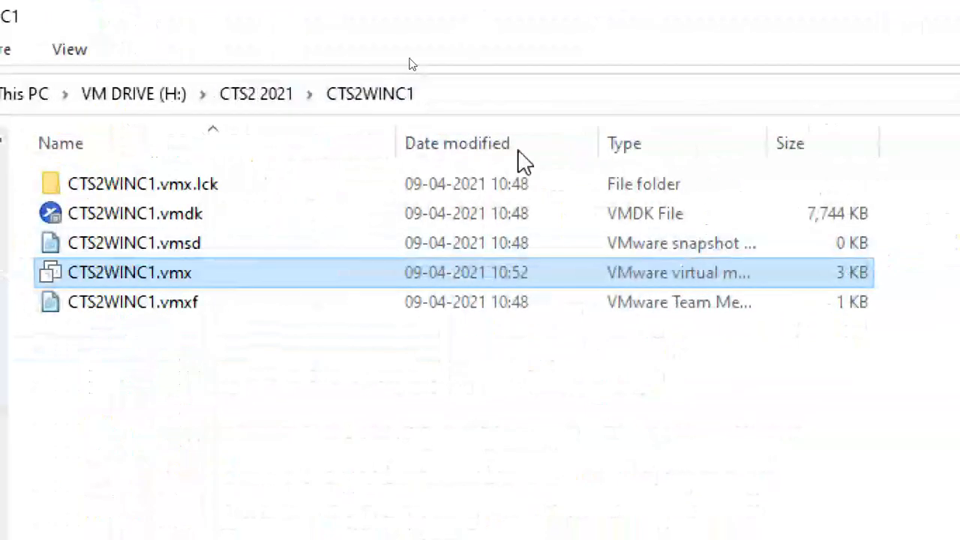
- Move the Magnifier window aside, and close File Explorer and the VMEDIT.txt window to return to VMware Workstation
{"action": "left_click_drag", "start_coordinate": [682, 18], "coordinate": [792, 151]}
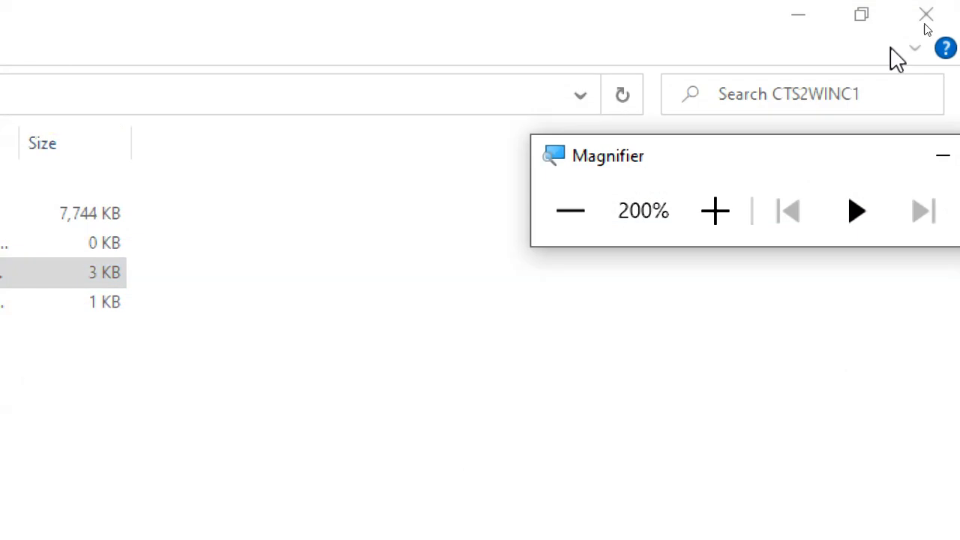
{"action": "left_click", "coordinate": [929, 15]}
{"action": "left_click", "coordinate": [858, 71]}
{"action": "left_click", "coordinate": [375, 330]}
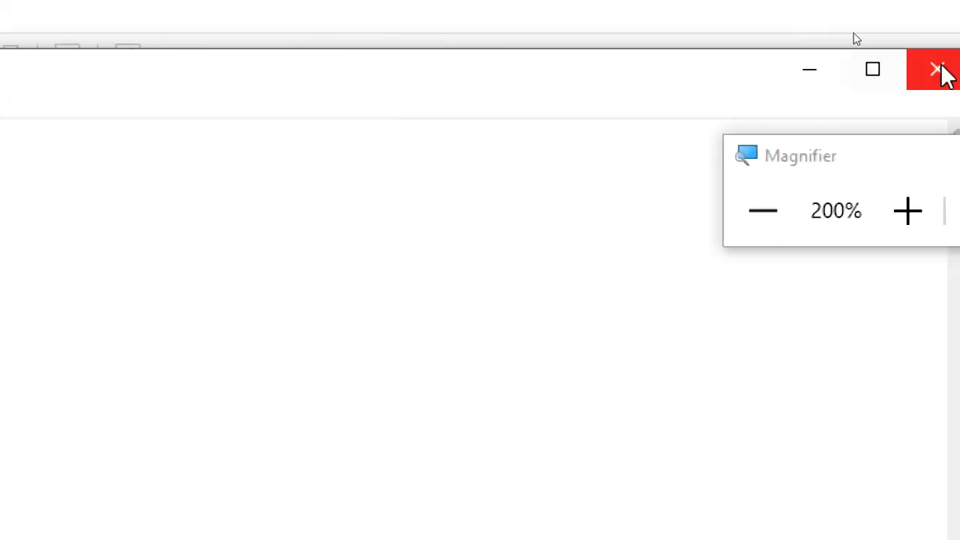
{"action": "left_click", "coordinate": [937, 70]}
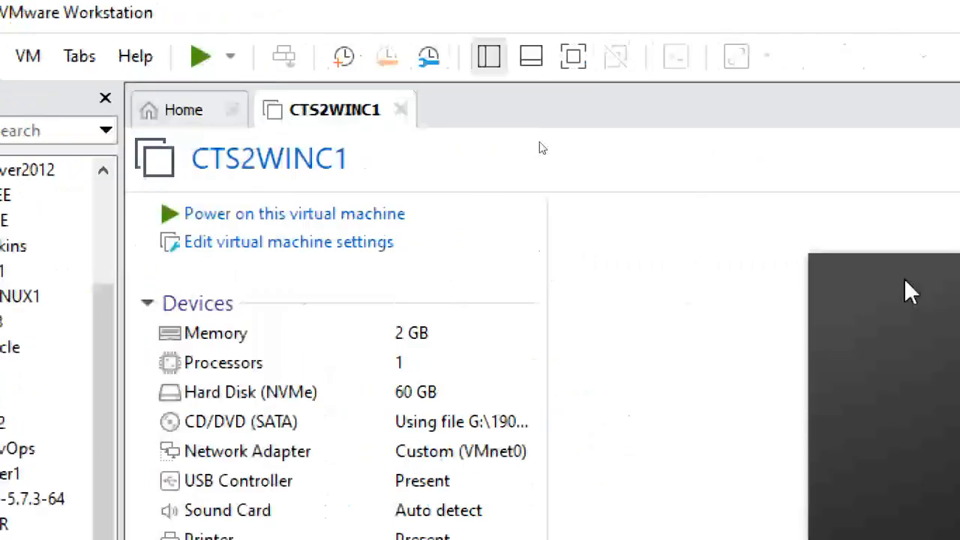
- Reduce the screen magnification to 125%
{"action": "left_click", "coordinate": [830, 212]}
{"action": "left_click", "coordinate": [831, 212]}
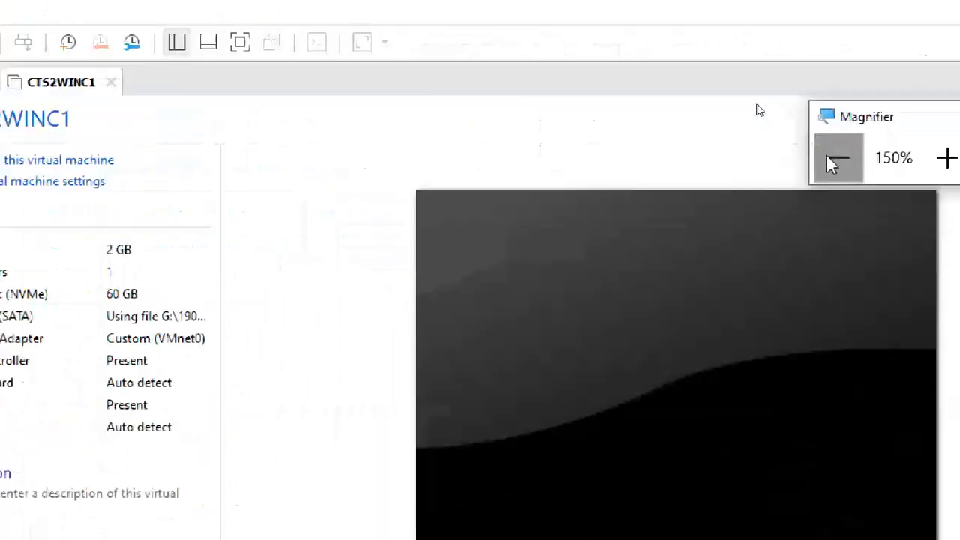
{"action": "left_click", "coordinate": [830, 161]}
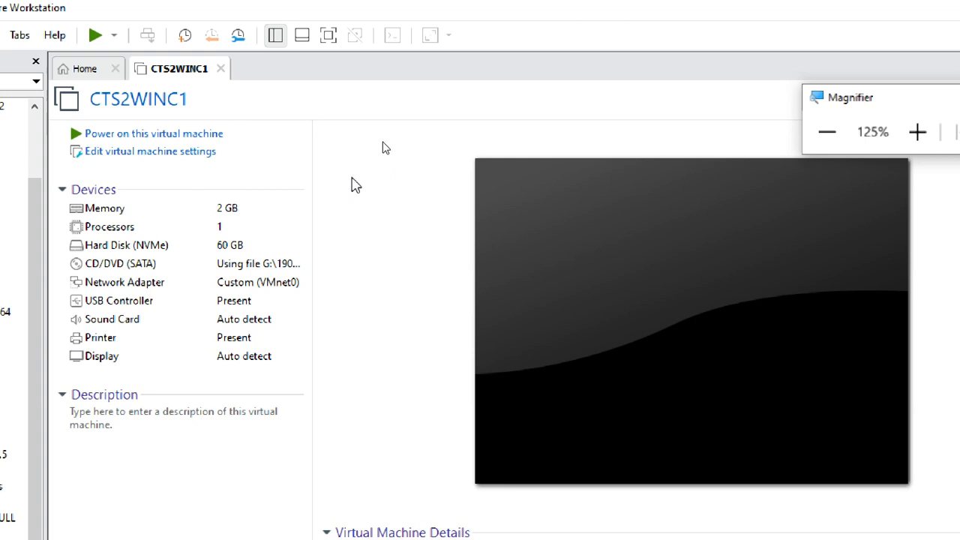
{"action": "left_click", "coordinate": [361, 181]}
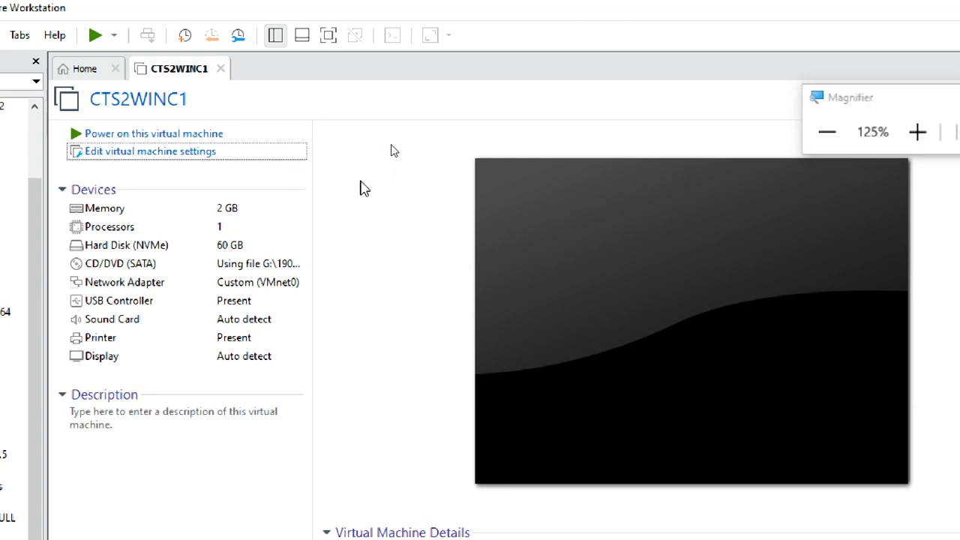